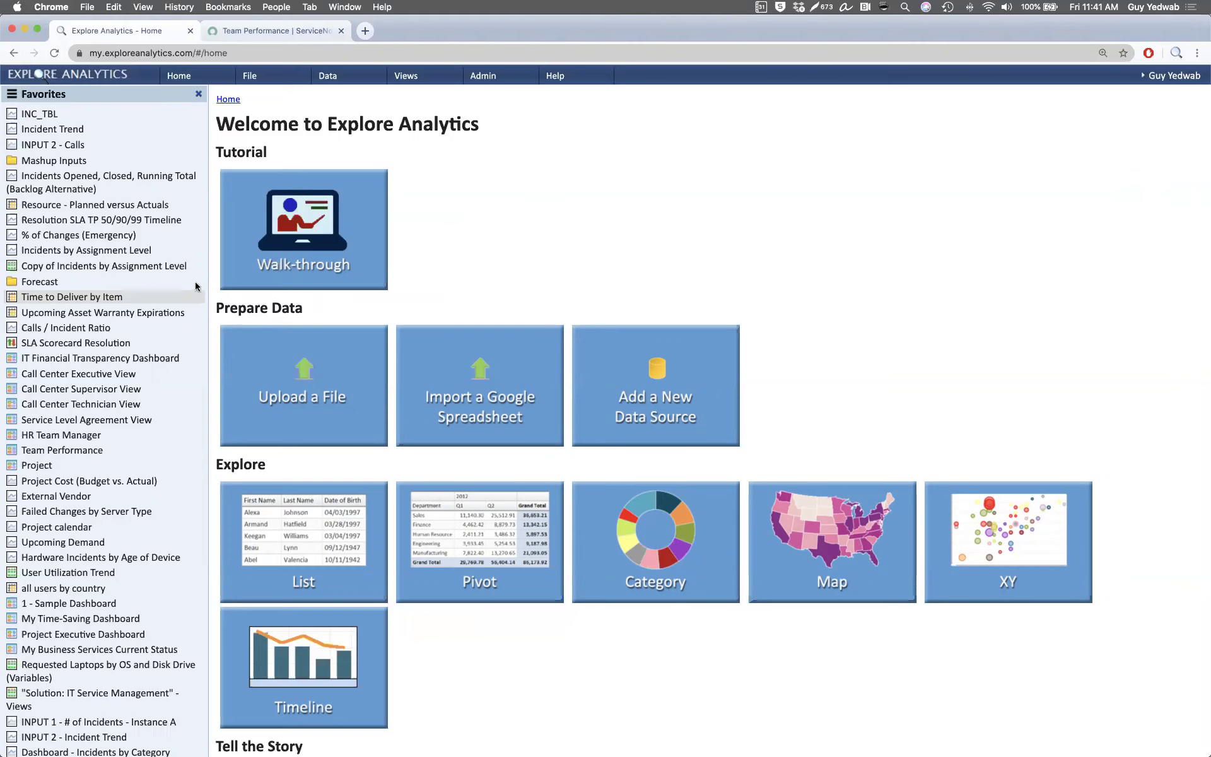
Step: Open the INC_TBL chart view and the Incident Trend chart view, and examine the timeline fields each one uses
left_click(137, 117)
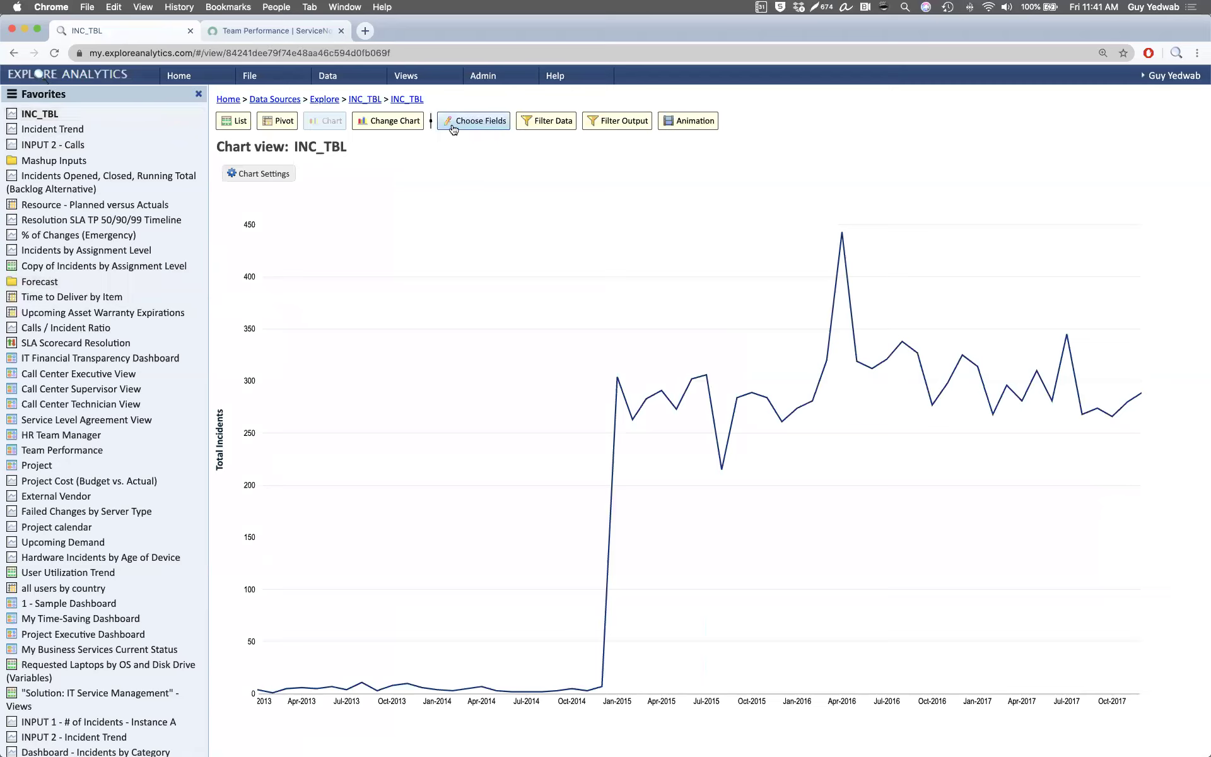
left_click(453, 129)
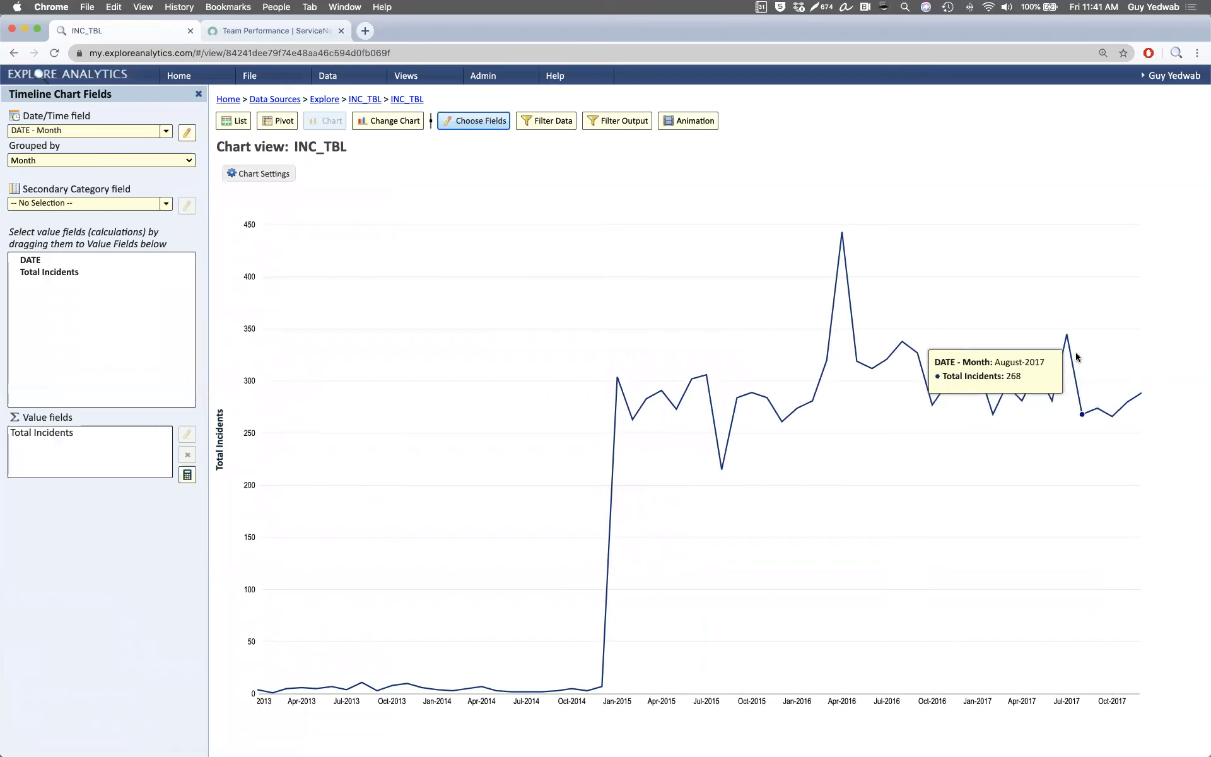
left_click(420, 86)
left_click(418, 99)
left_click(171, 130)
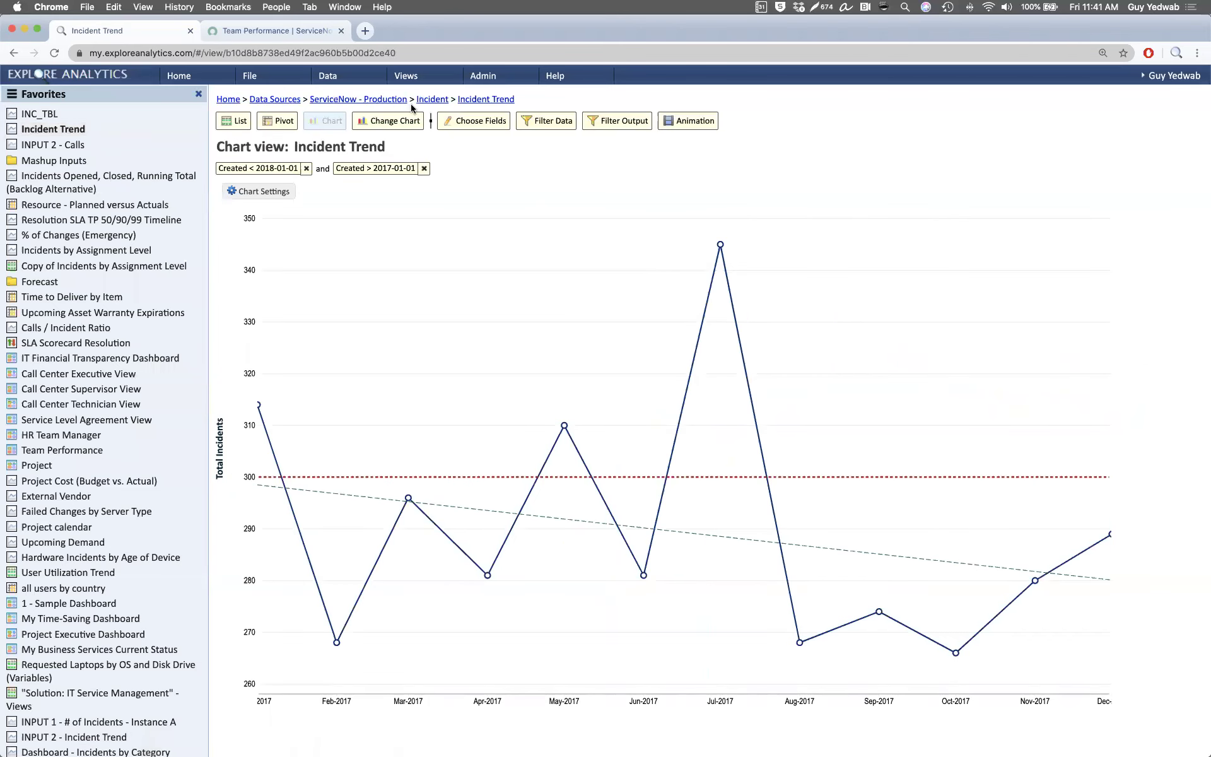
left_click(466, 131)
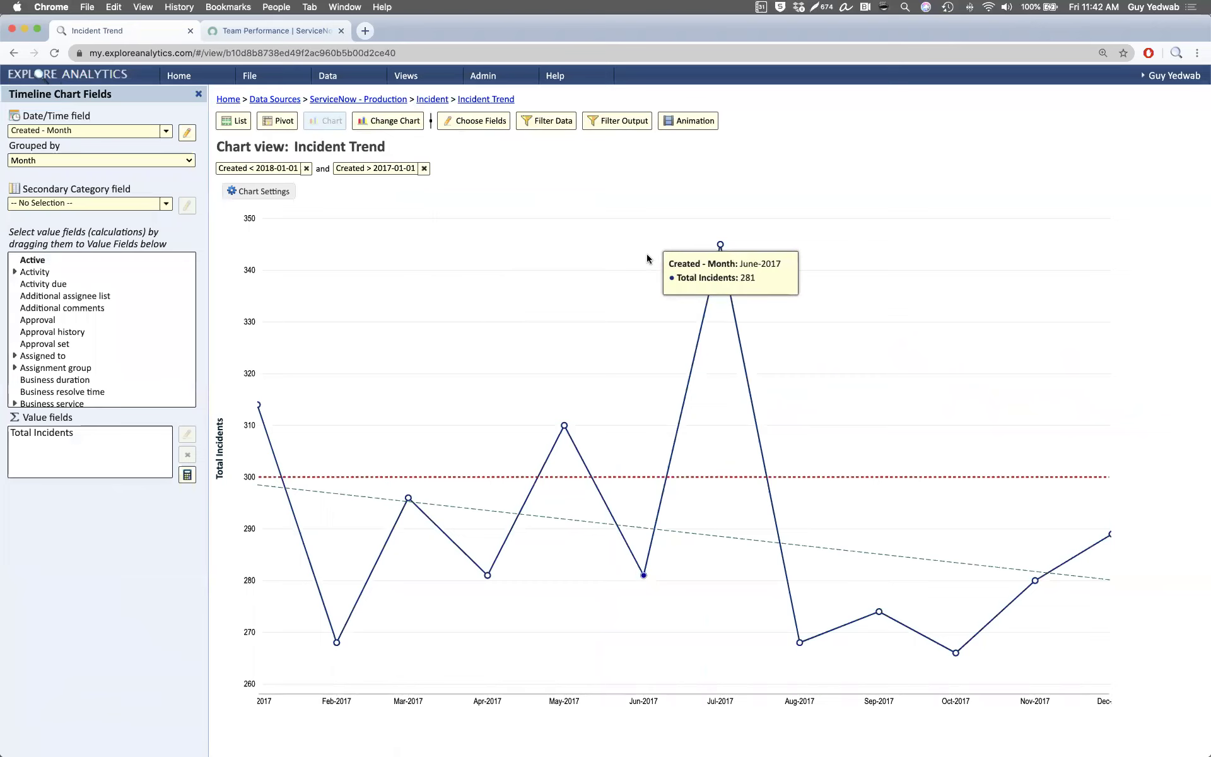
Step: Start a new mashup view and select INC_TBL as its first input view
left_click(267, 77)
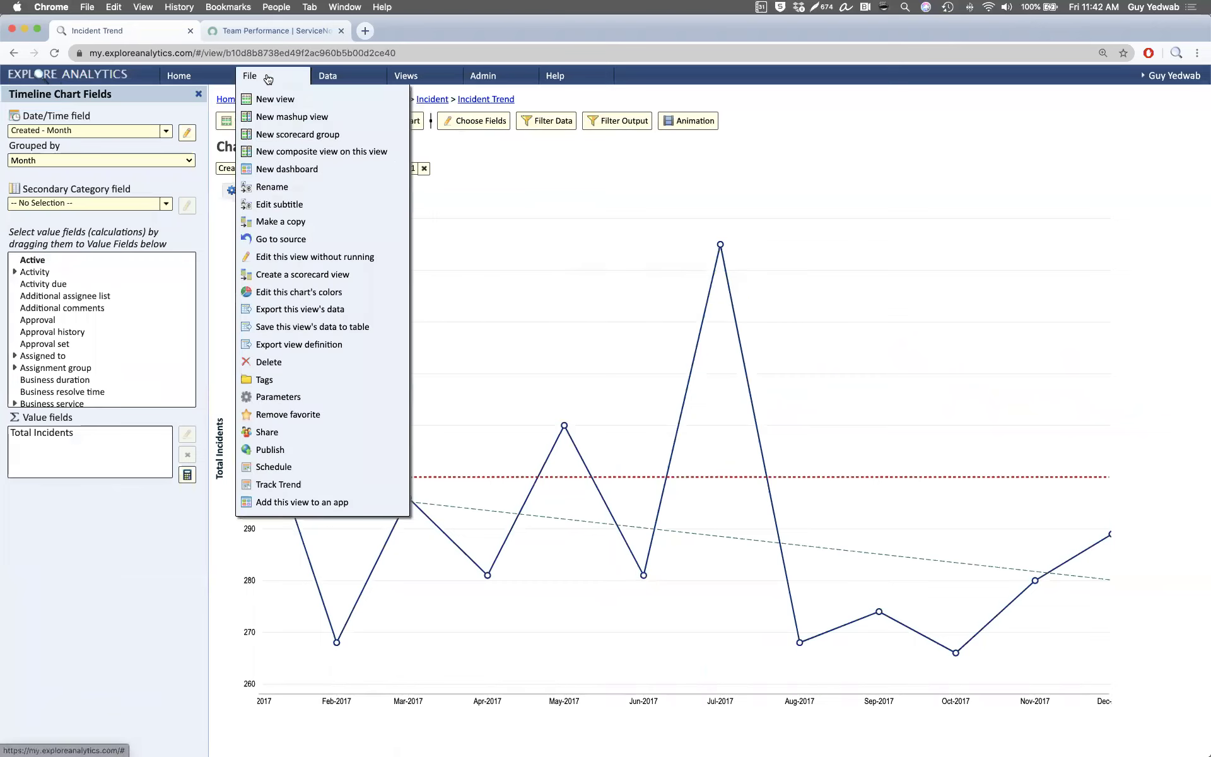
left_click(283, 118)
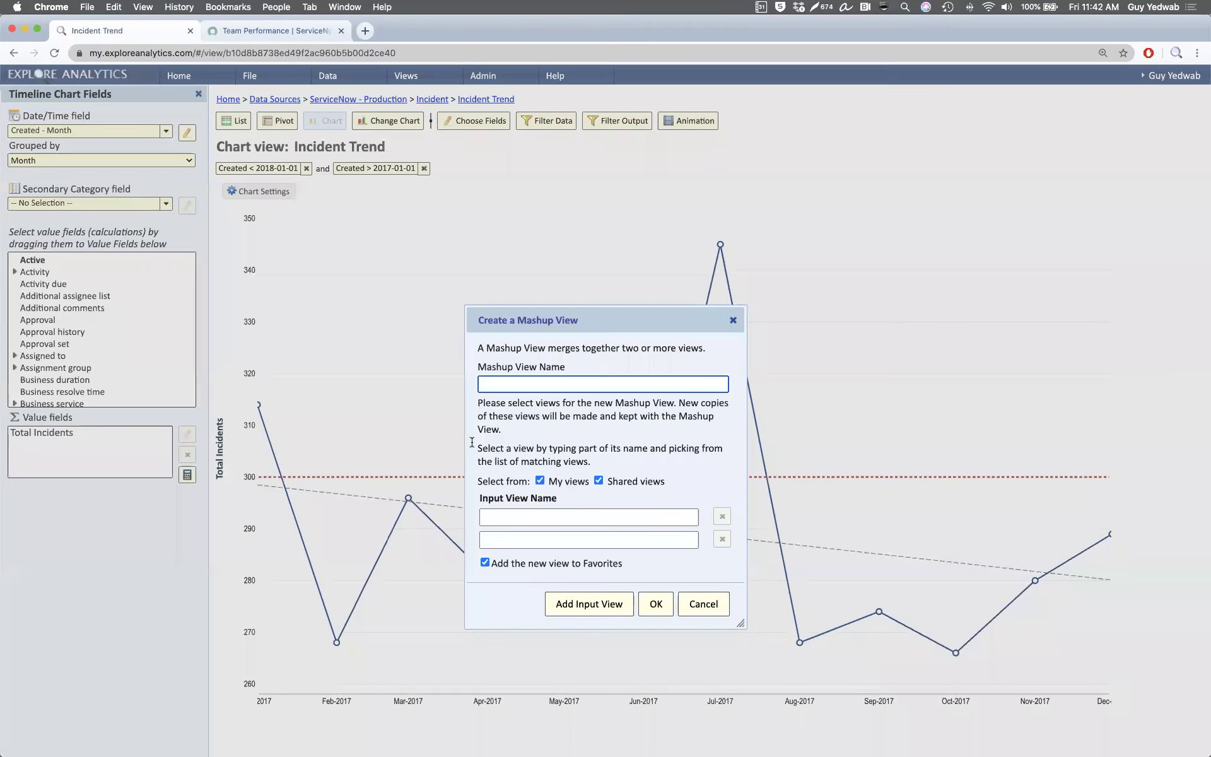
left_click(508, 517)
type("incl")
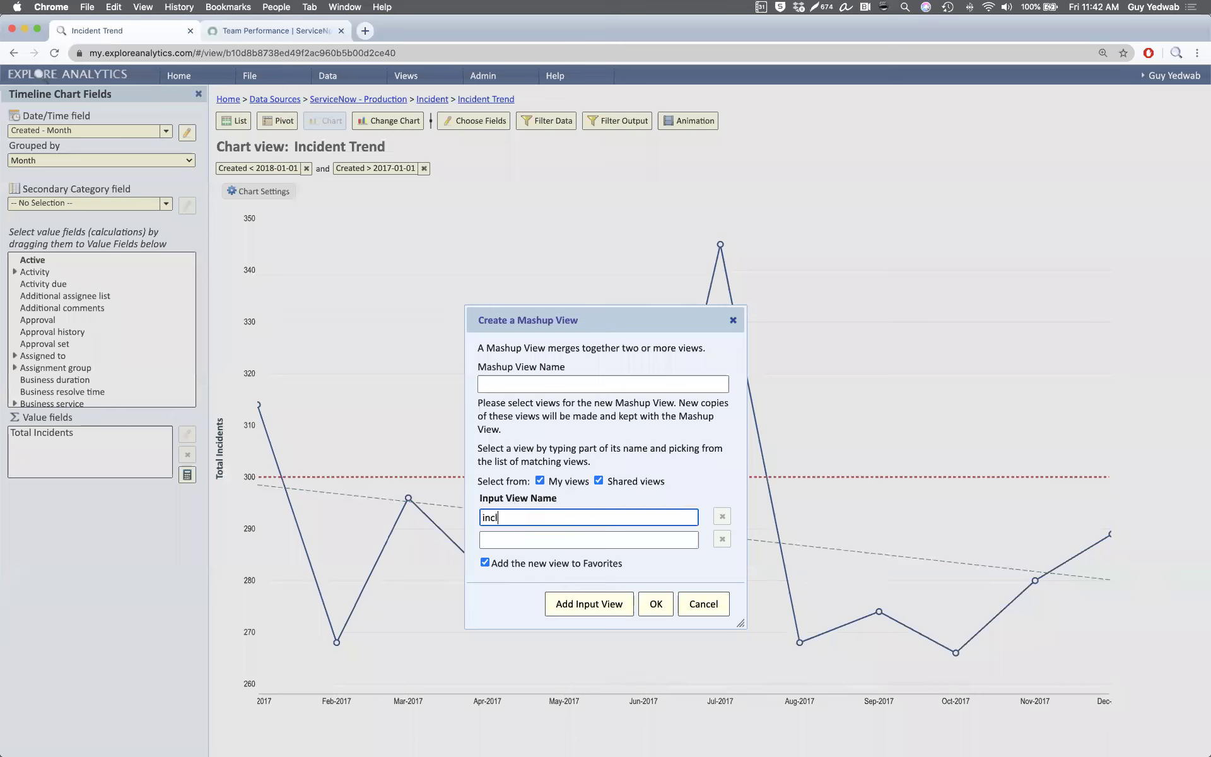
key("BackSpace")
type("_")
key("BackSpace")
type("_")
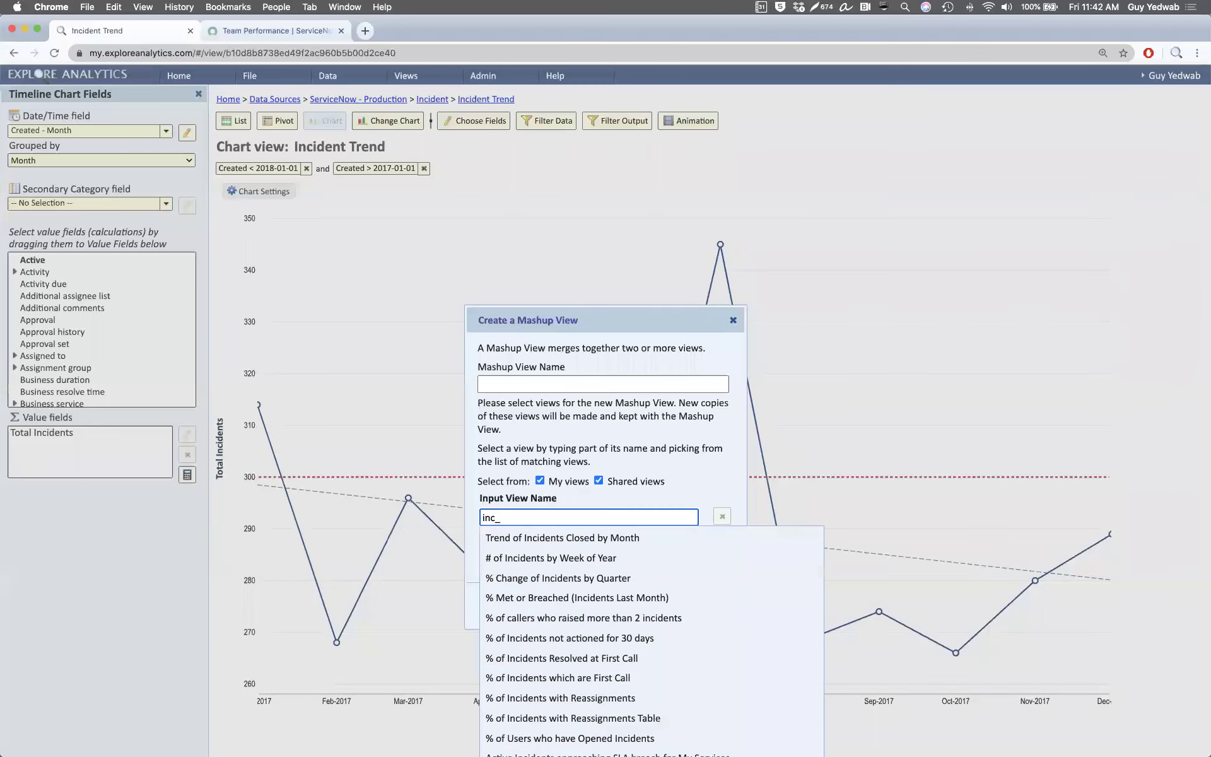
type("t")
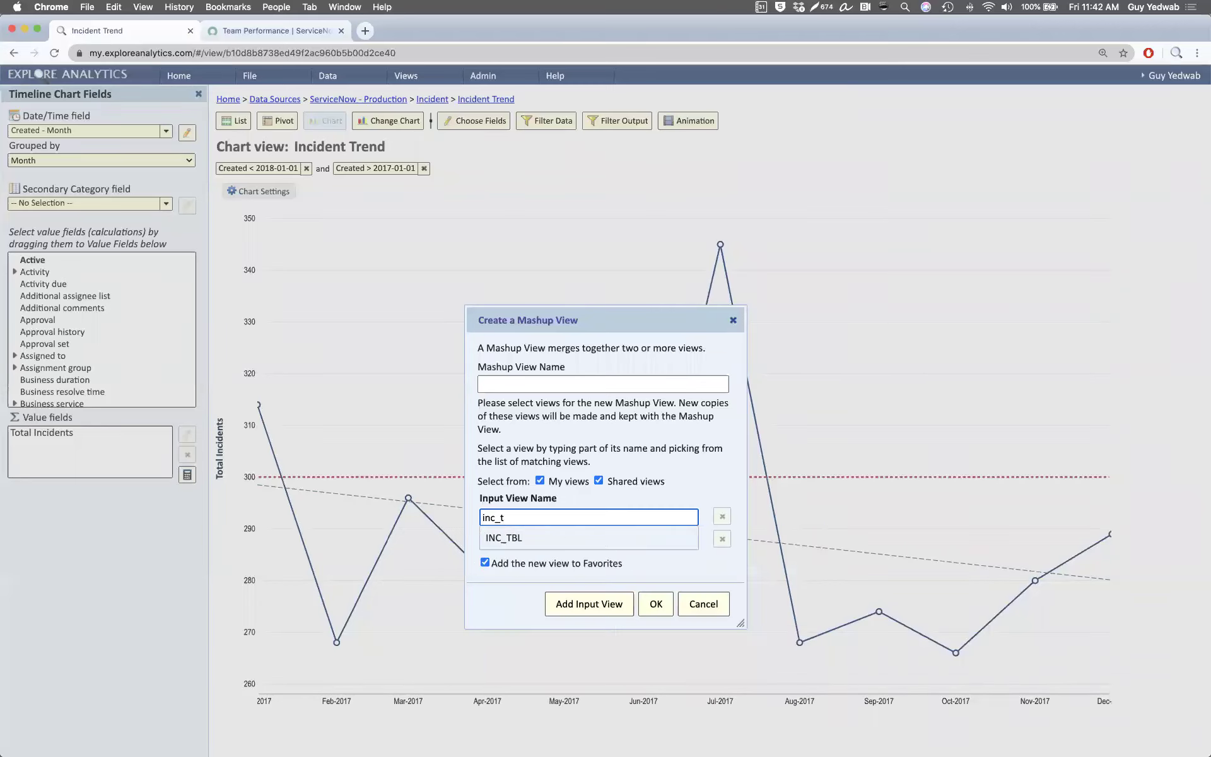
left_click(525, 540)
Step: Select Incident Trend as the second input view of the new mashup
left_click(524, 540)
type("incid")
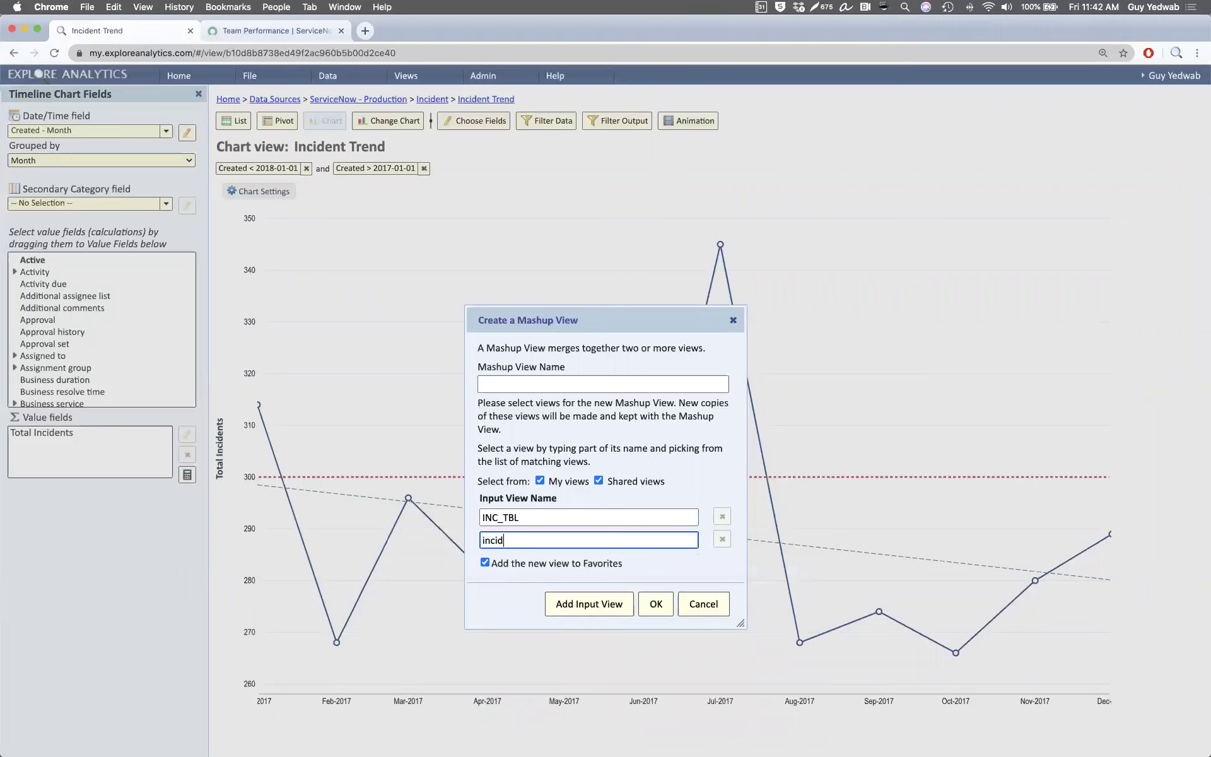
type("ent trend")
left_click(513, 559)
Step: Name the mashup view "First Mashup Ever", create it, and dismiss the notification
left_click(540, 384)
type("First Mashup Ever")
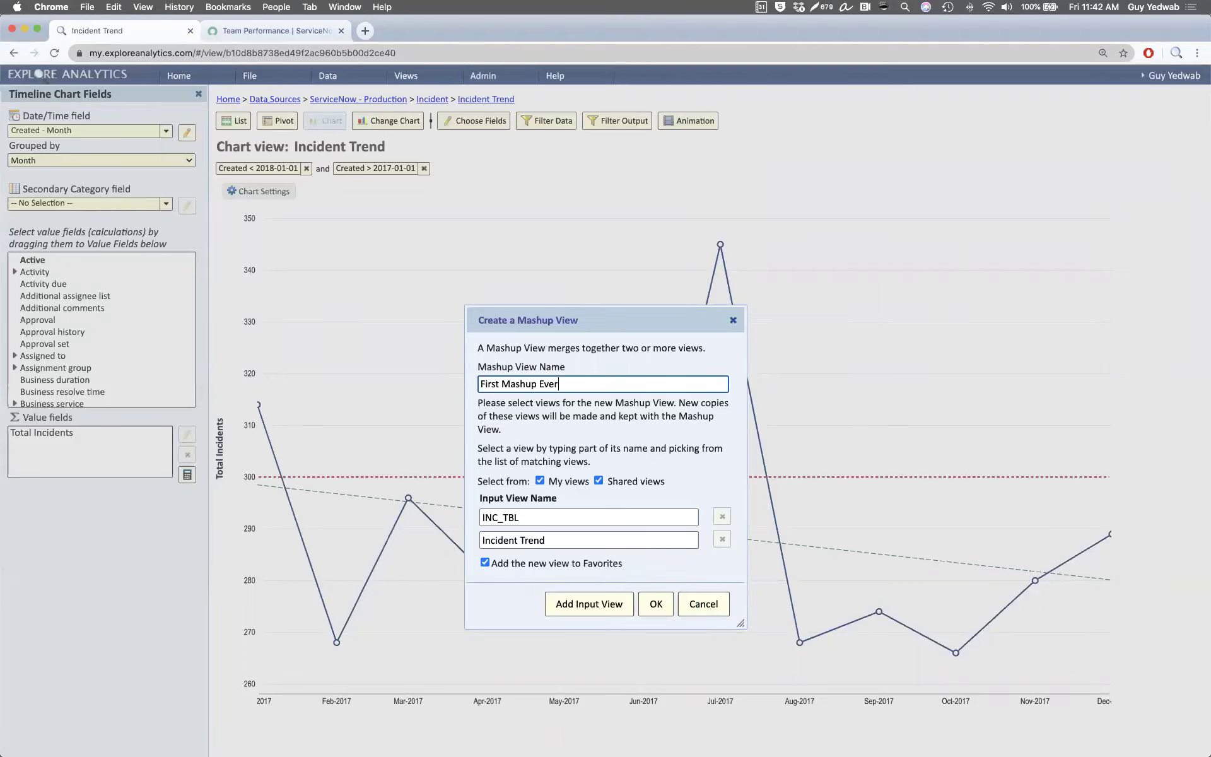
left_click(656, 603)
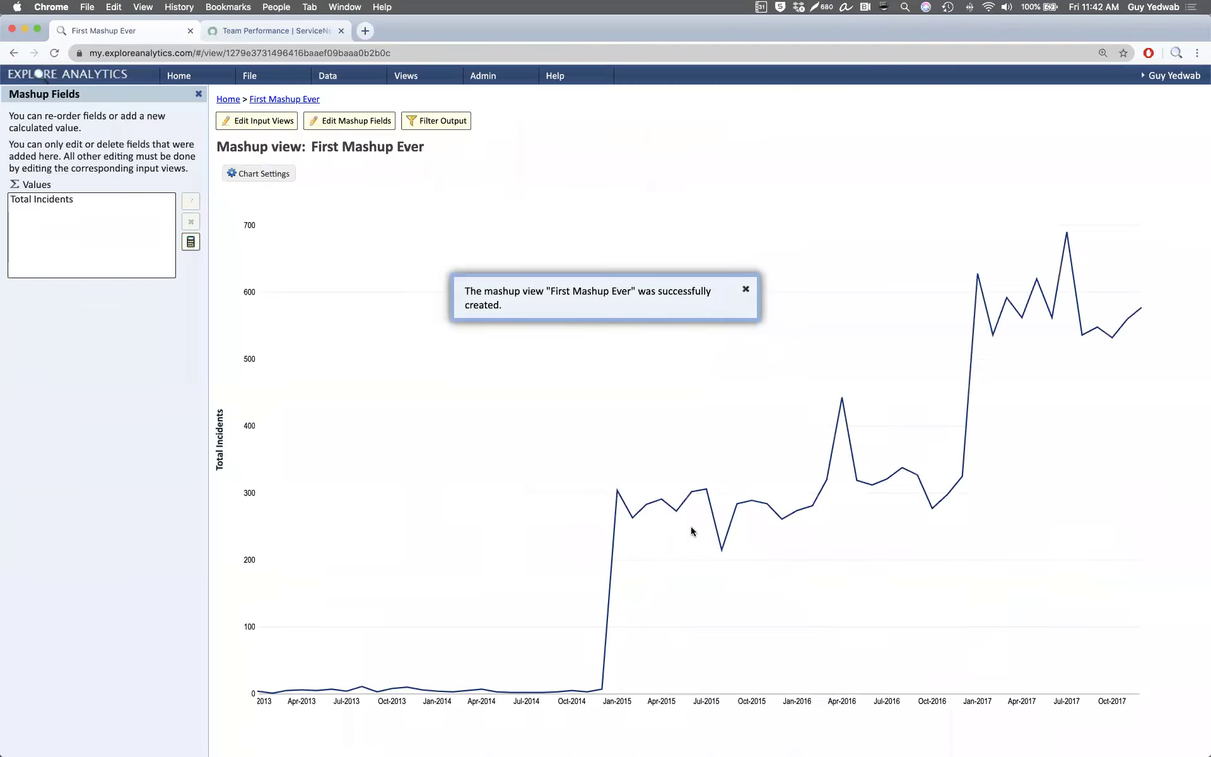
left_click(746, 289)
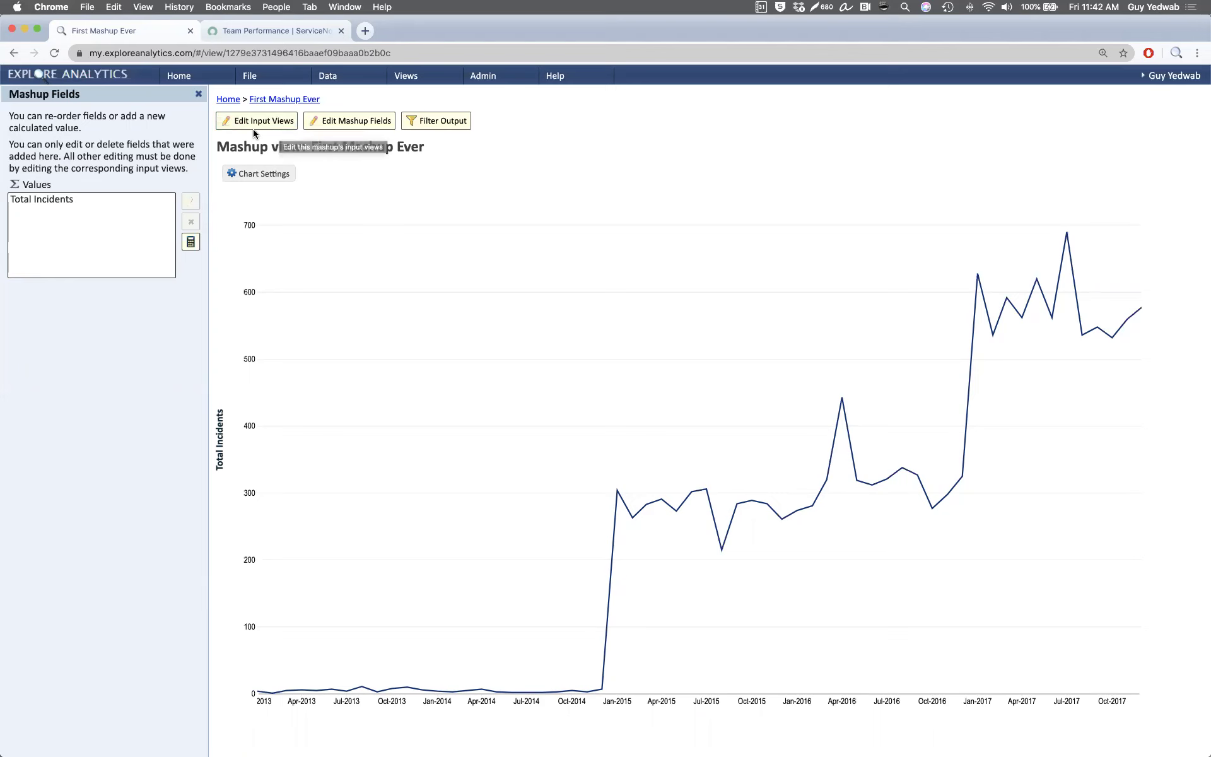
Step: Check the mashup's field editing option and its list of input views, and return to the mashup chart
left_click(330, 123)
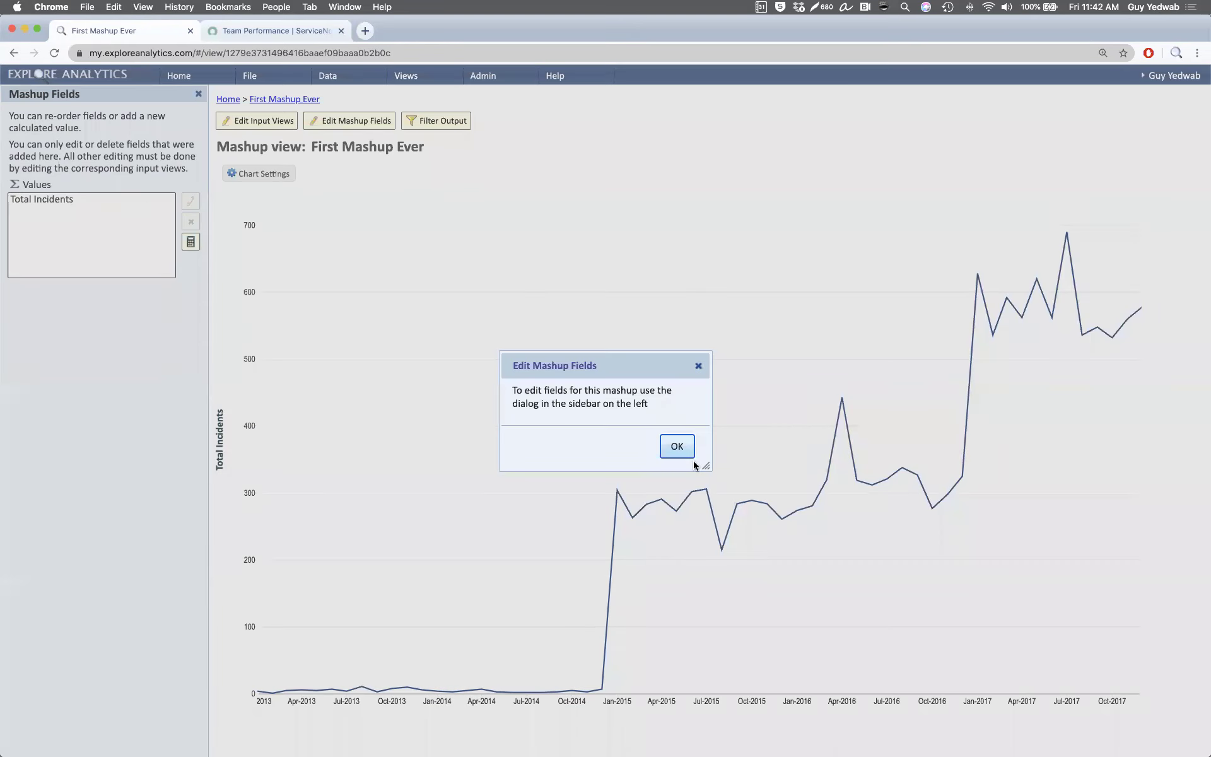
left_click(677, 449)
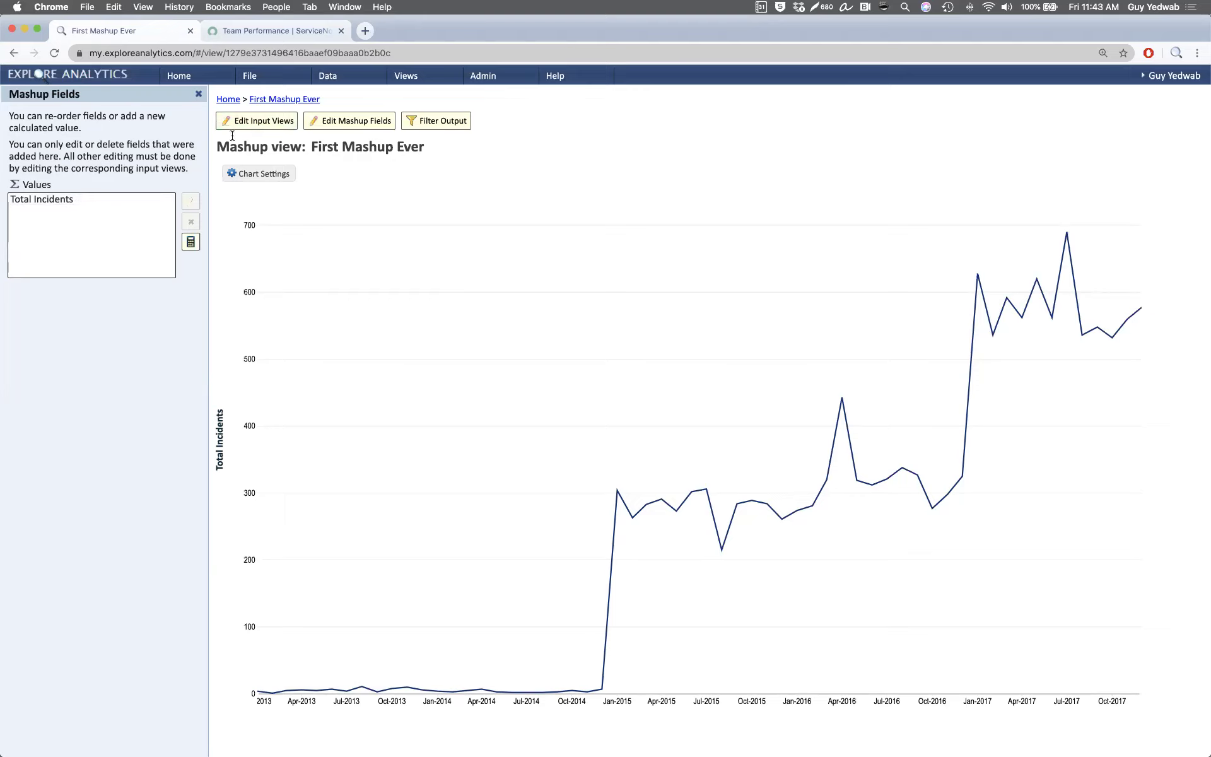
left_click(258, 124)
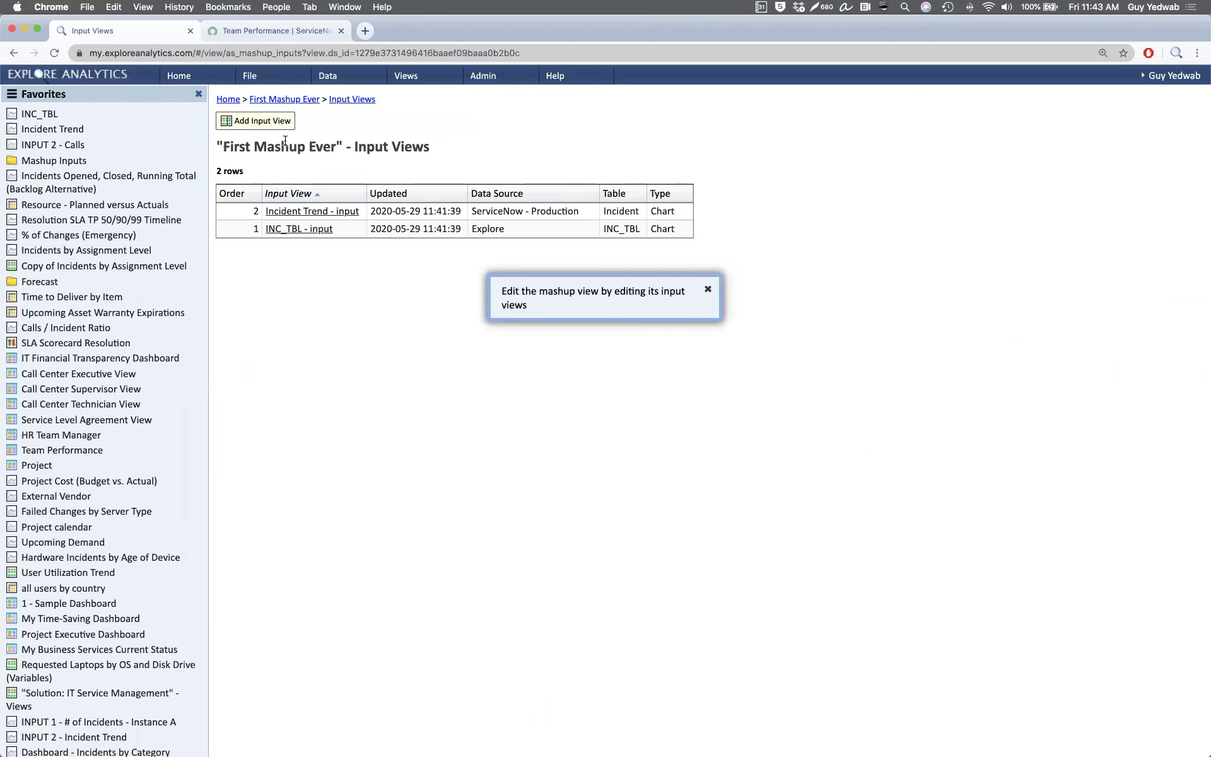
left_click(281, 100)
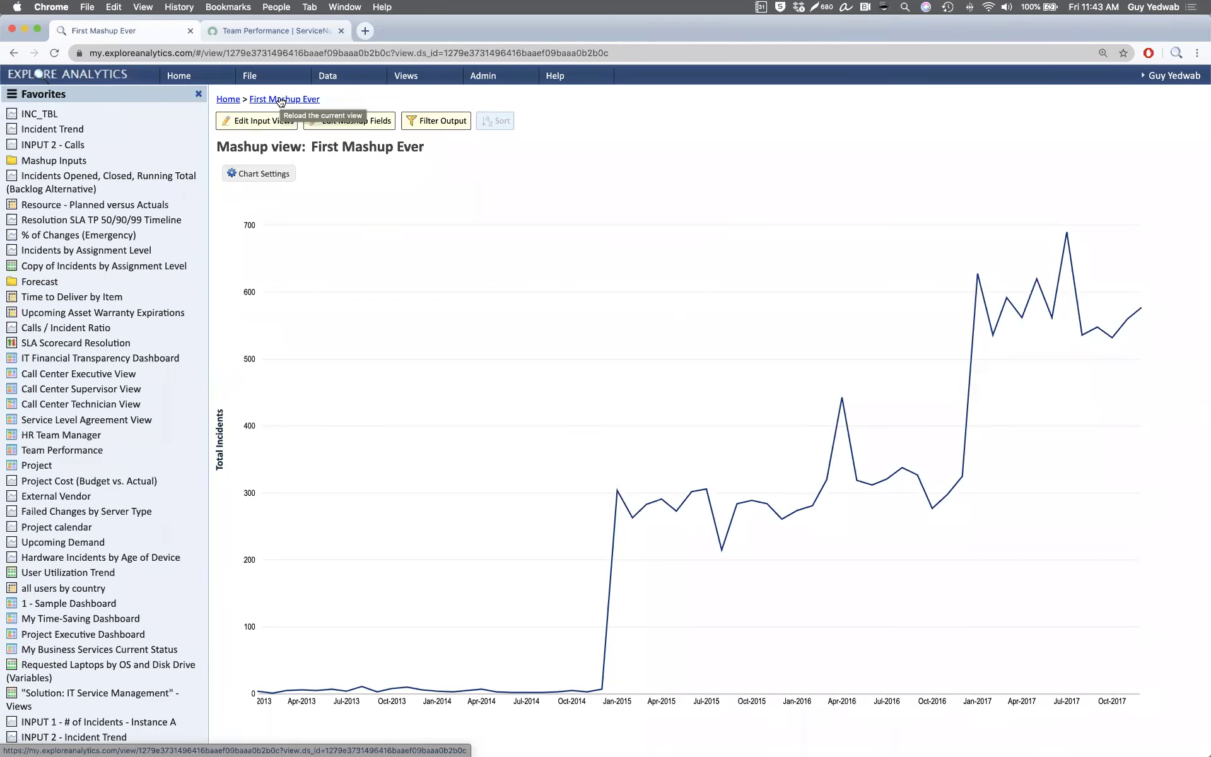
Step: Add INPUT 2 - Calls as a third input view of First Mashup Ever
left_click(258, 122)
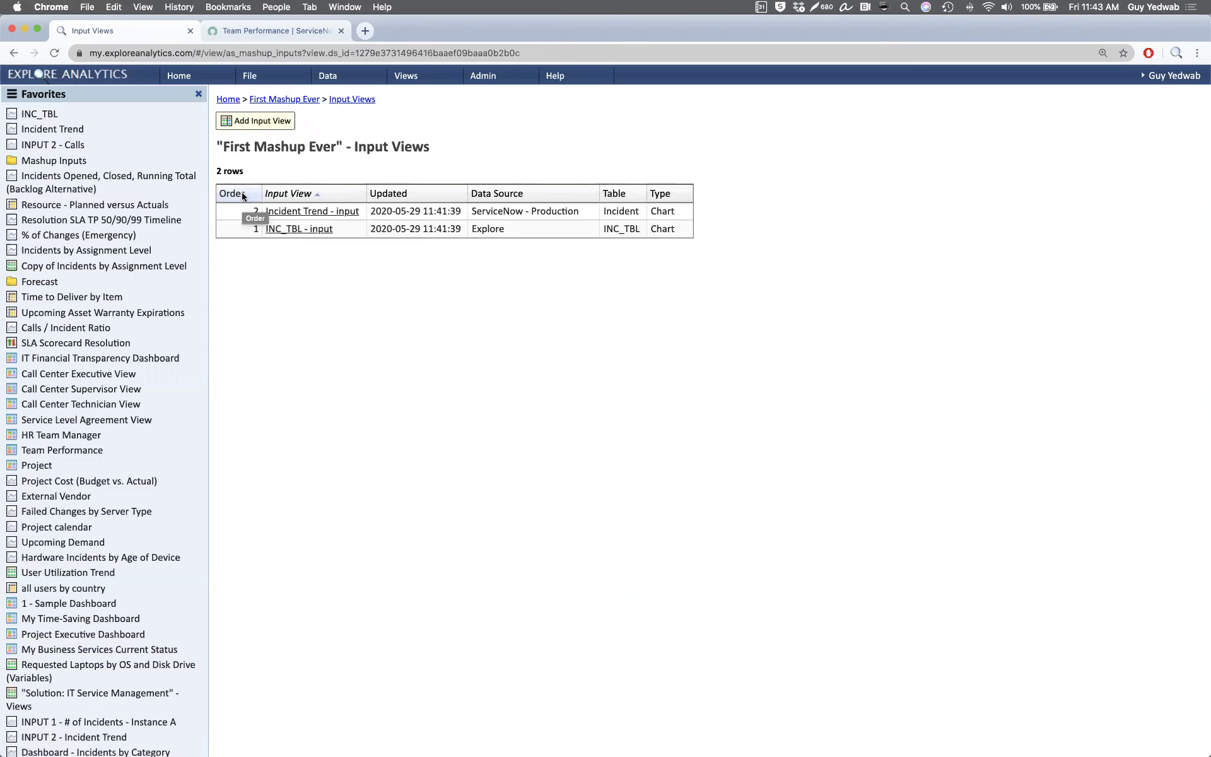
left_click(251, 120)
left_click(596, 418)
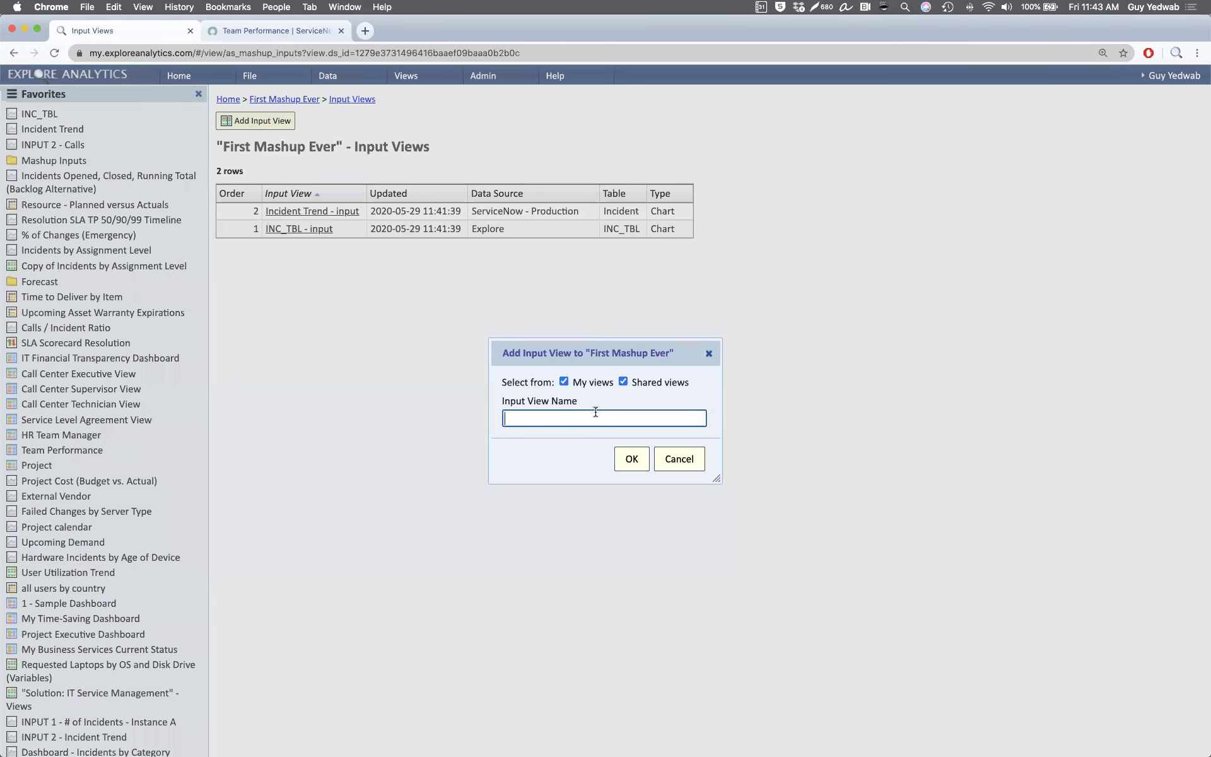
type("input 2 - Calls")
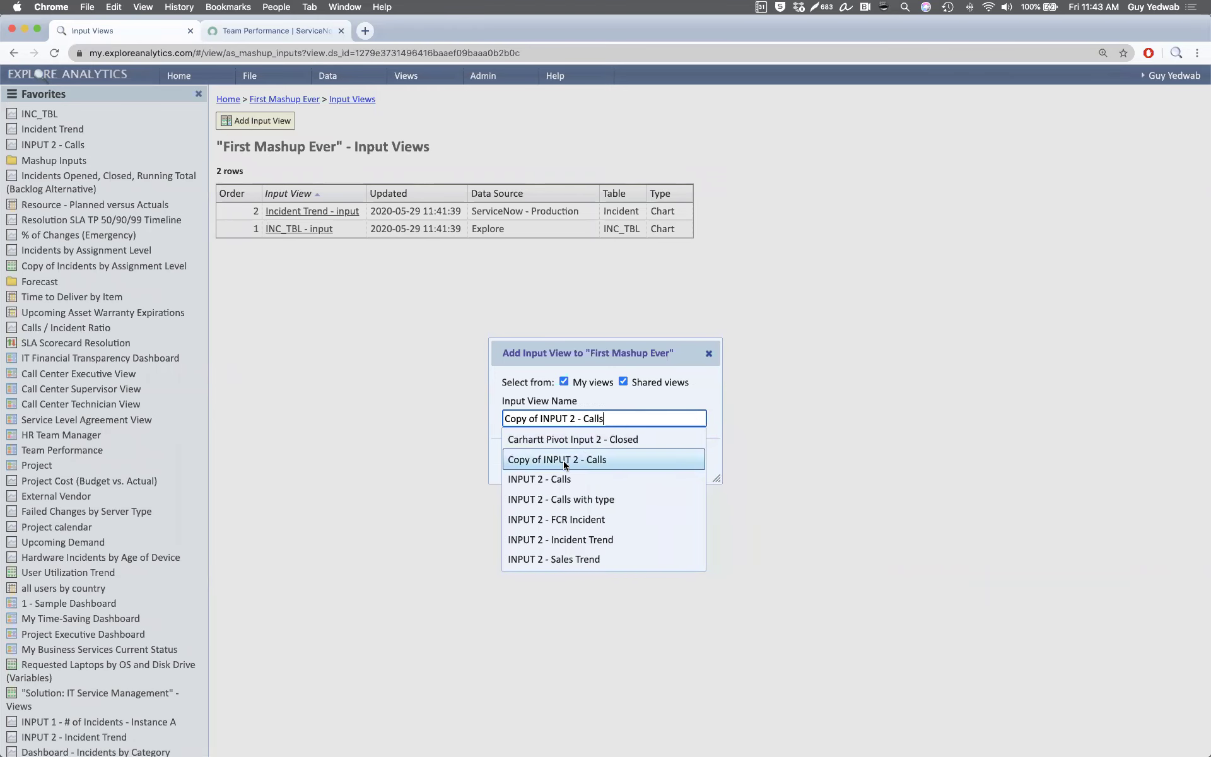
left_click(562, 473)
left_click(632, 458)
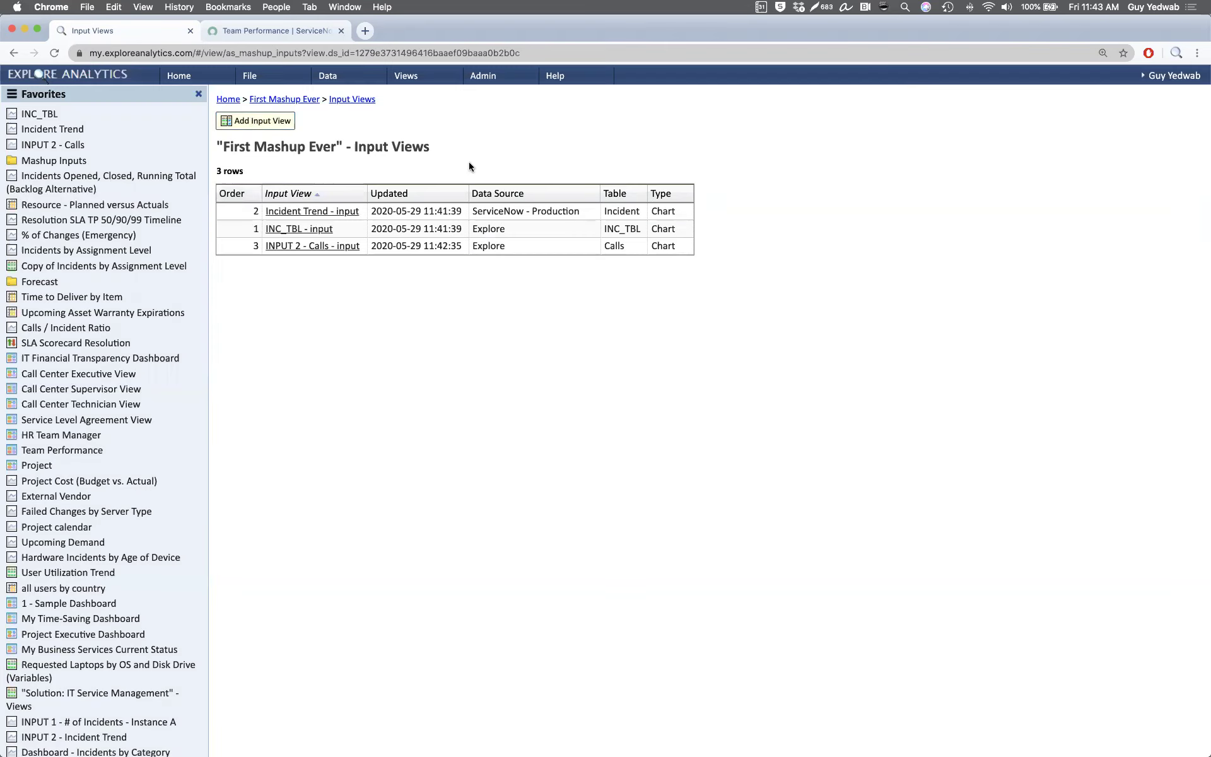
left_click_drag(617, 250, 469, 255)
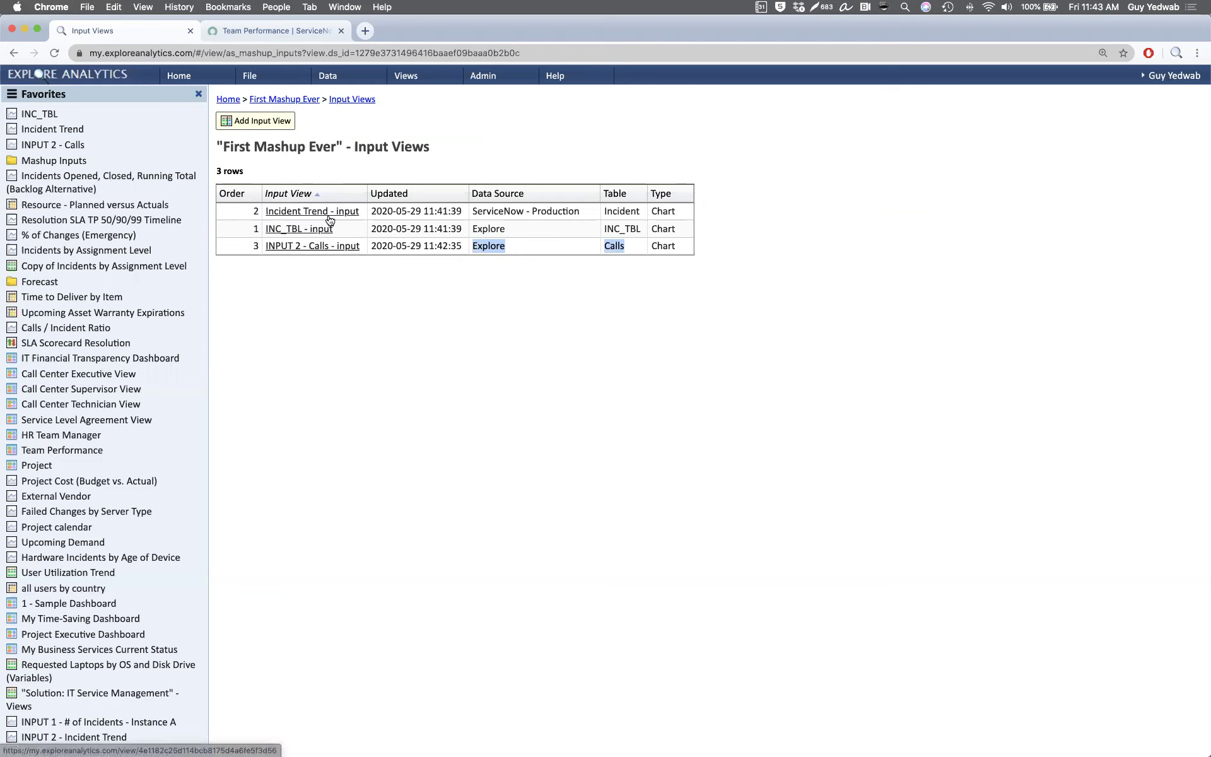
Step: Show First Mashup Ever with its mashup fields, set its Y-axes to merged, and try to edit the Total Incidents field
left_click(292, 99)
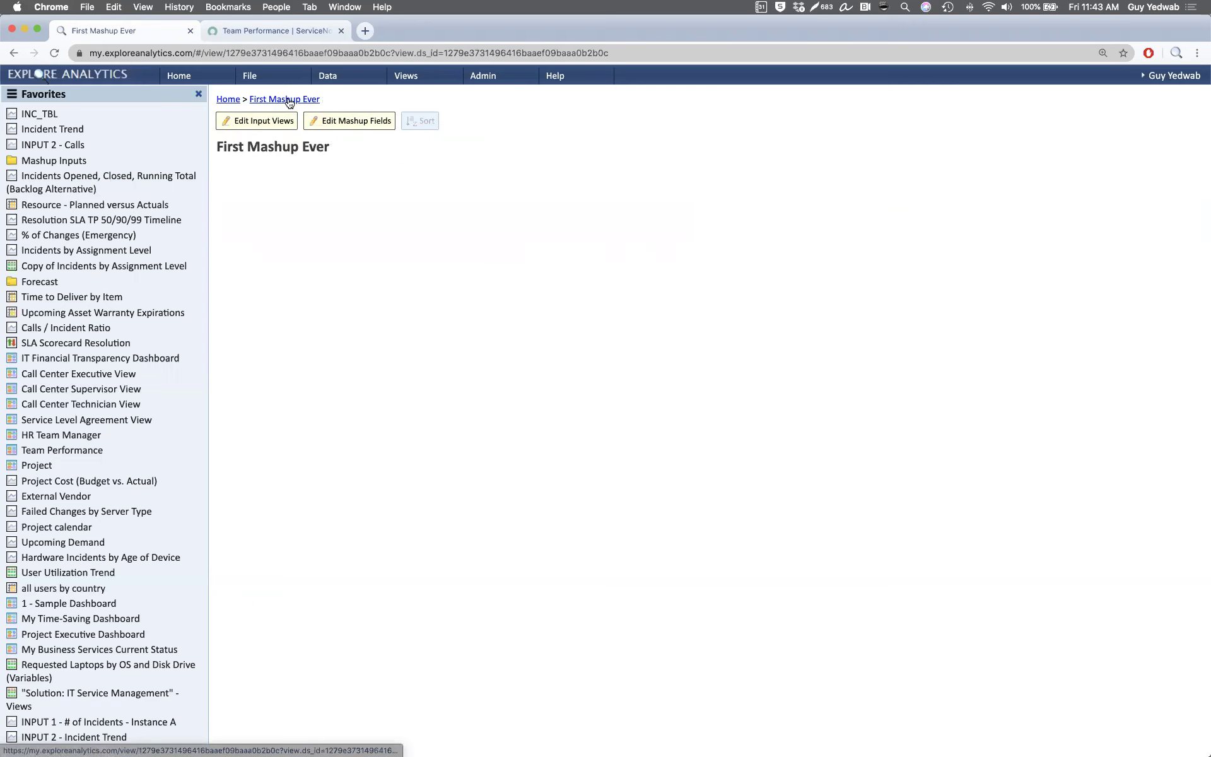
left_click(375, 123)
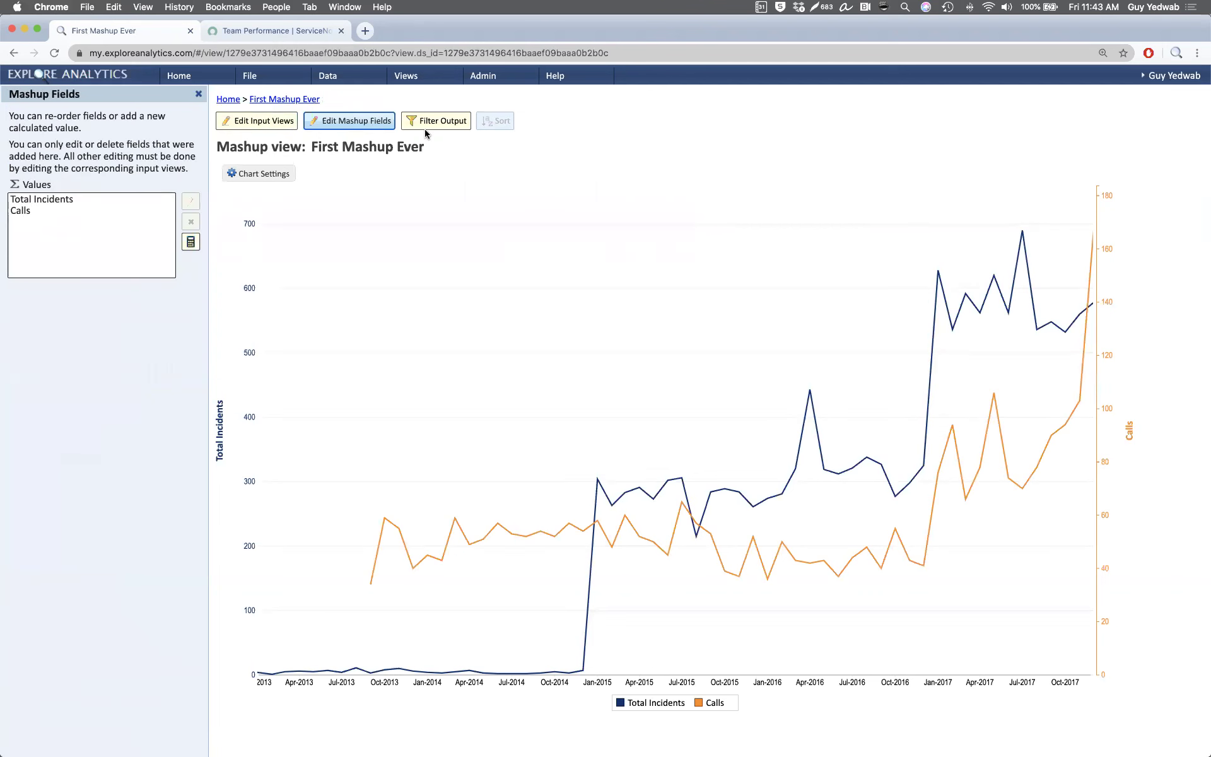
left_click(272, 170)
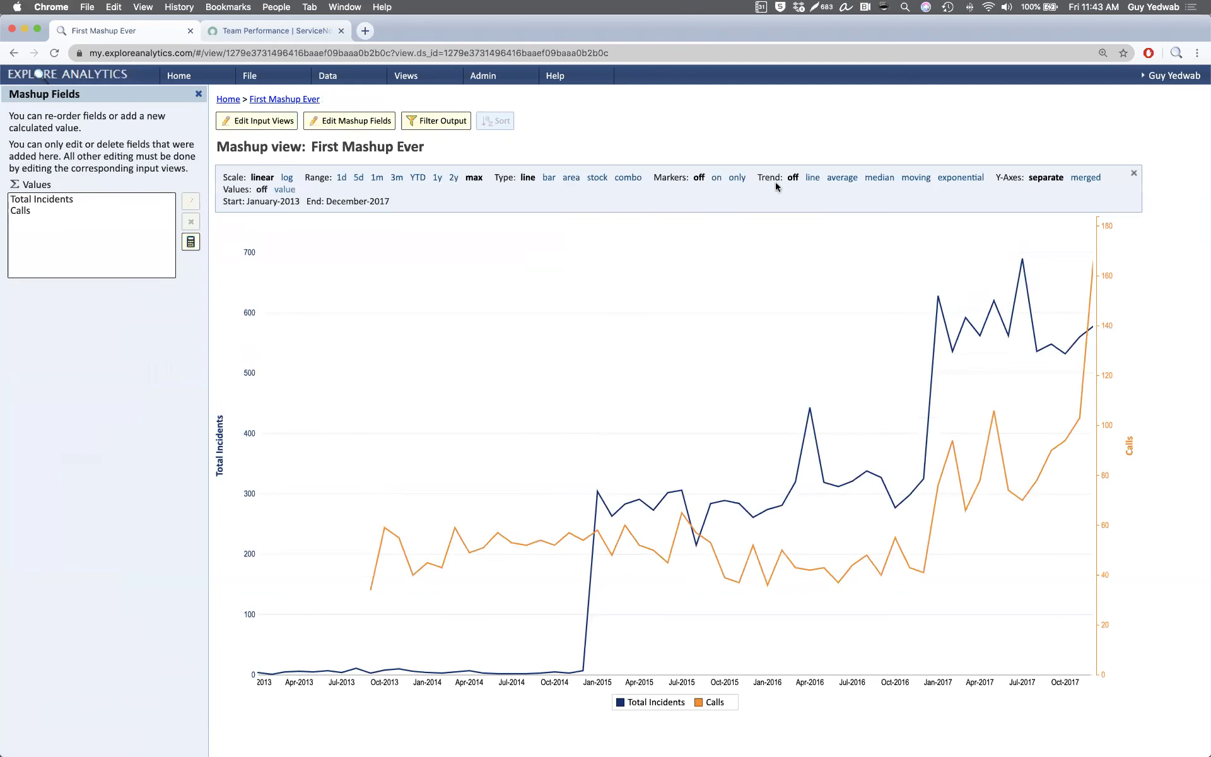
left_click(1086, 179)
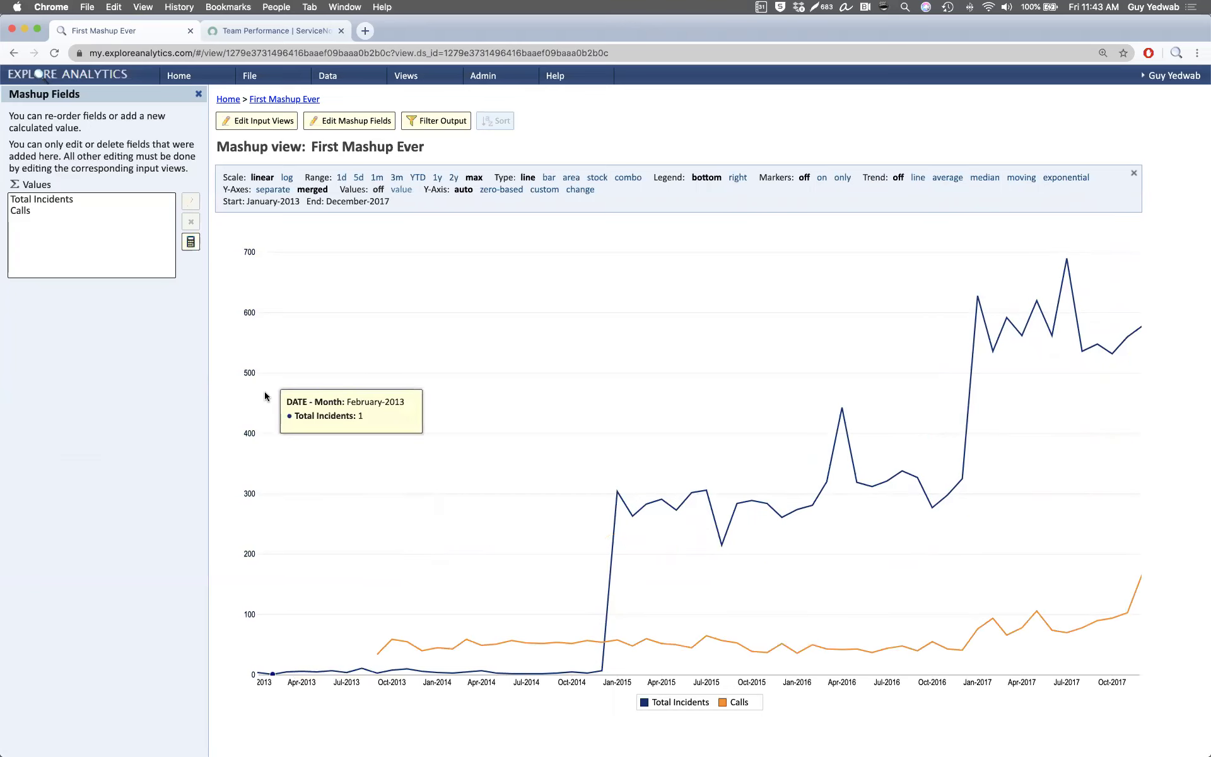
double_click(63, 200)
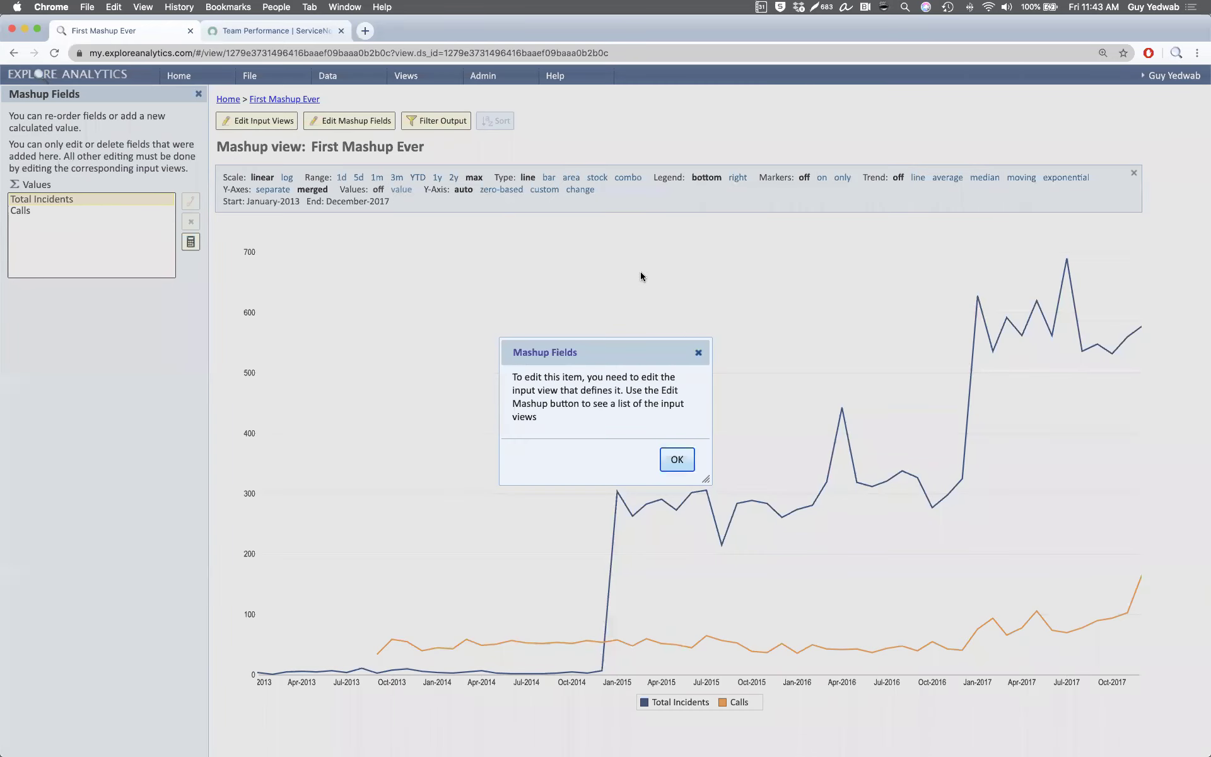
left_click(696, 354)
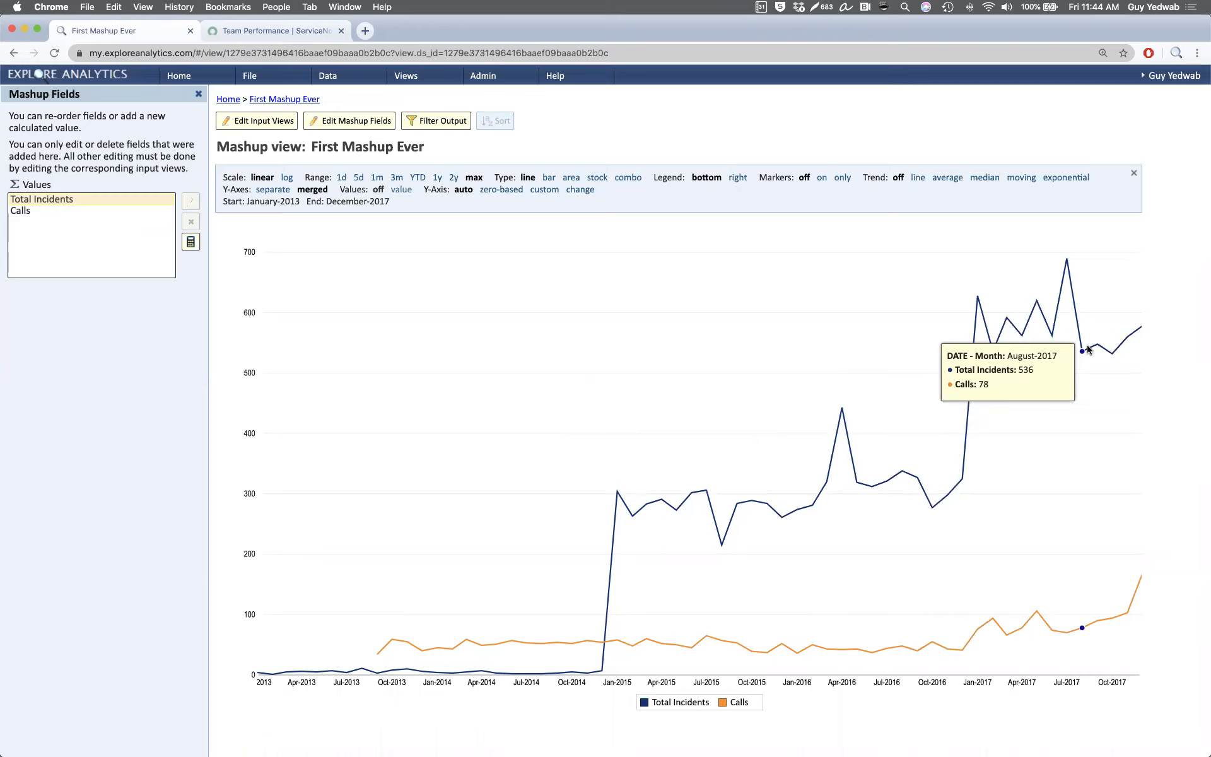
Step: Add a calculated value labelled "Ratio" to the mashup, dividing Total Incidents by Calls
left_click(191, 242)
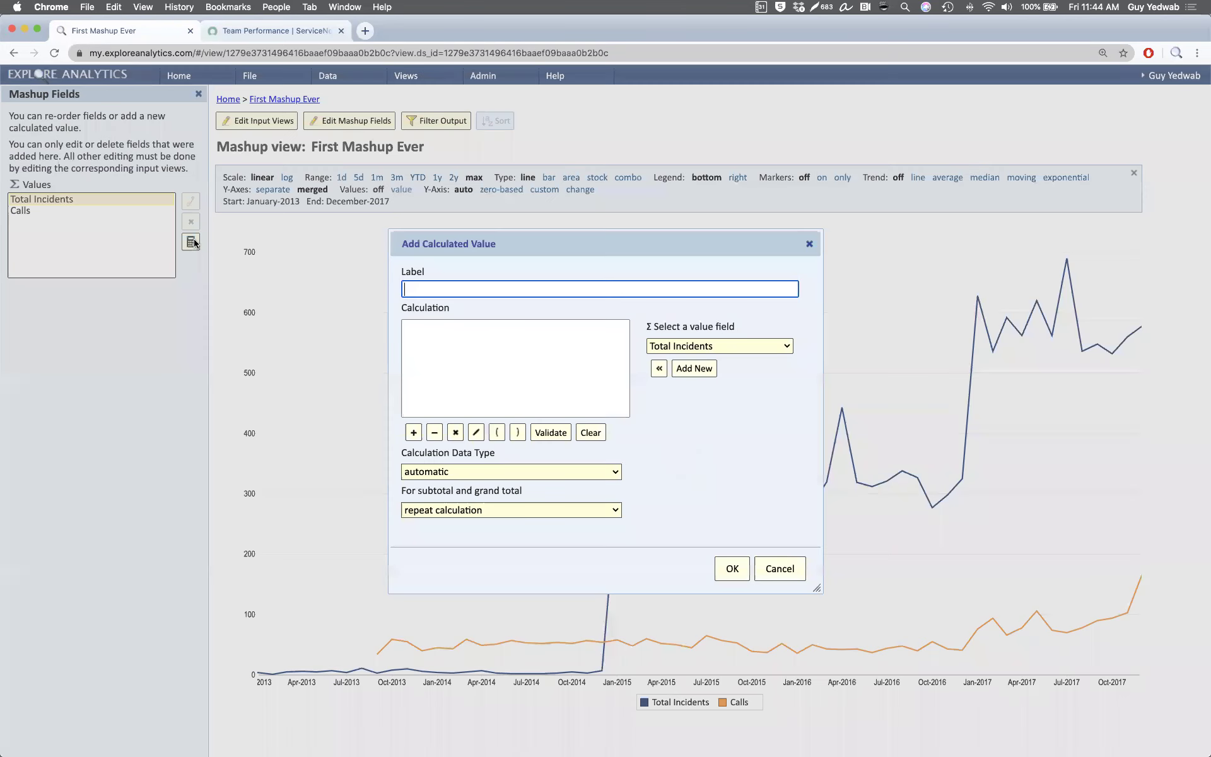
left_click(688, 350)
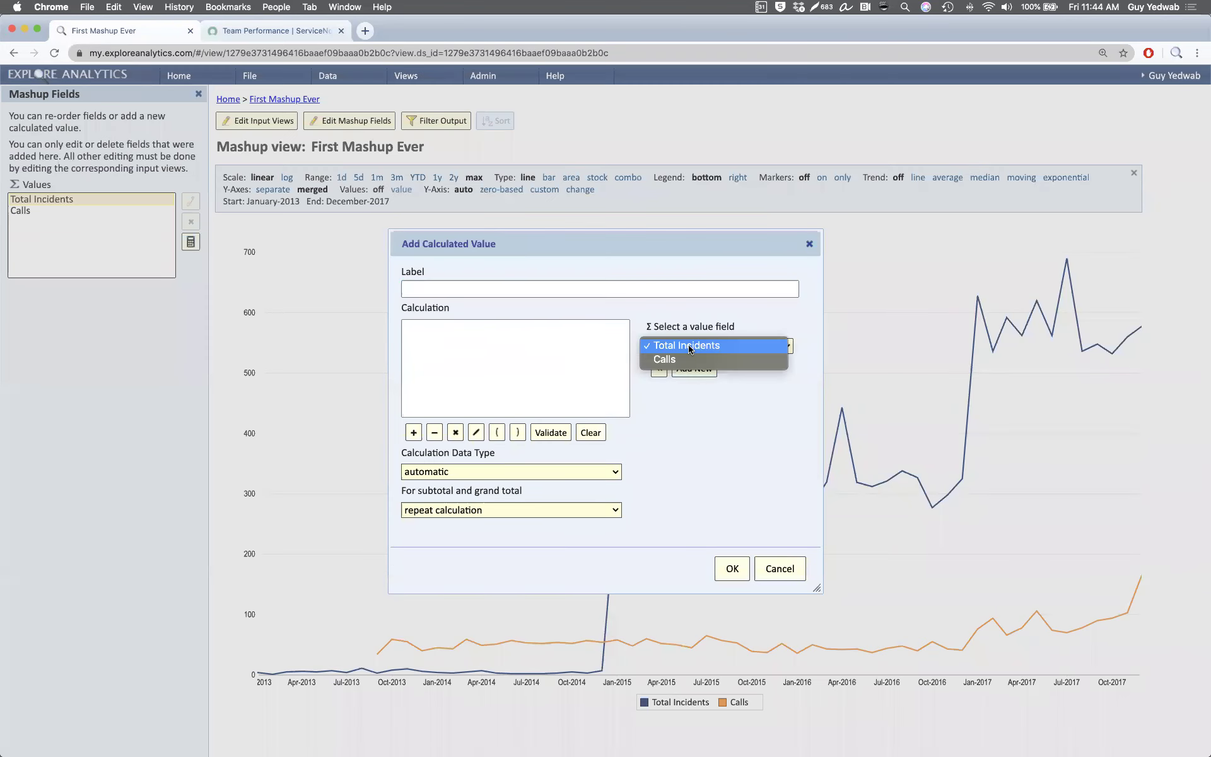
left_click(689, 345)
left_click(659, 369)
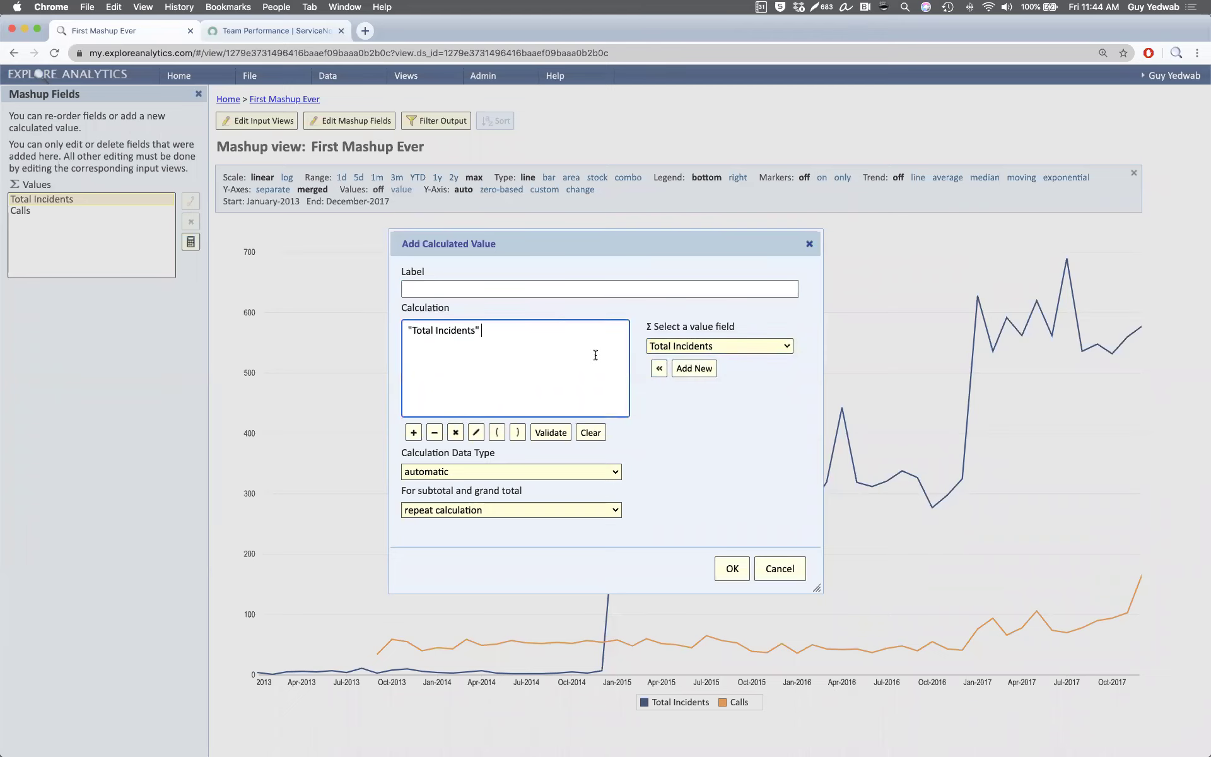
type("/")
left_click(712, 347)
left_click(668, 361)
left_click(658, 369)
left_click(550, 290)
type("Ratio")
left_click(731, 567)
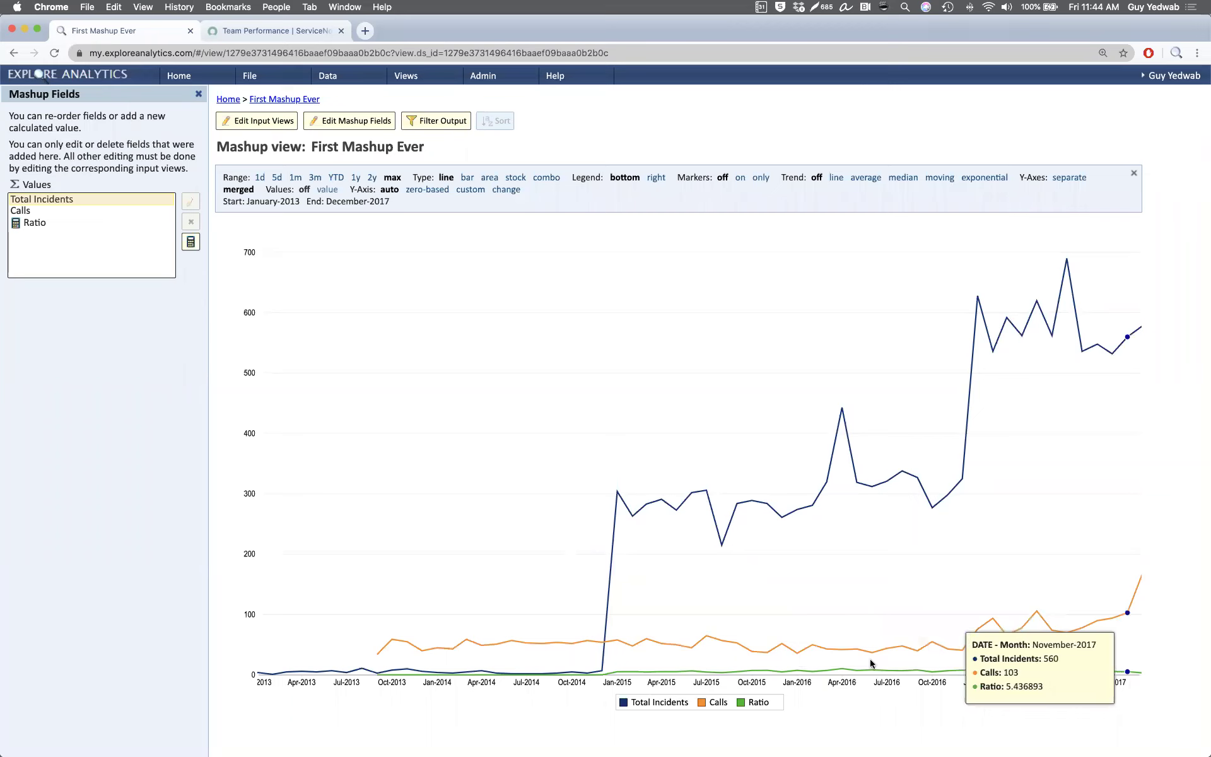
Step: Keep only the Ratio series on the mashup chart and format the Ratio field as Percent
left_click(764, 702)
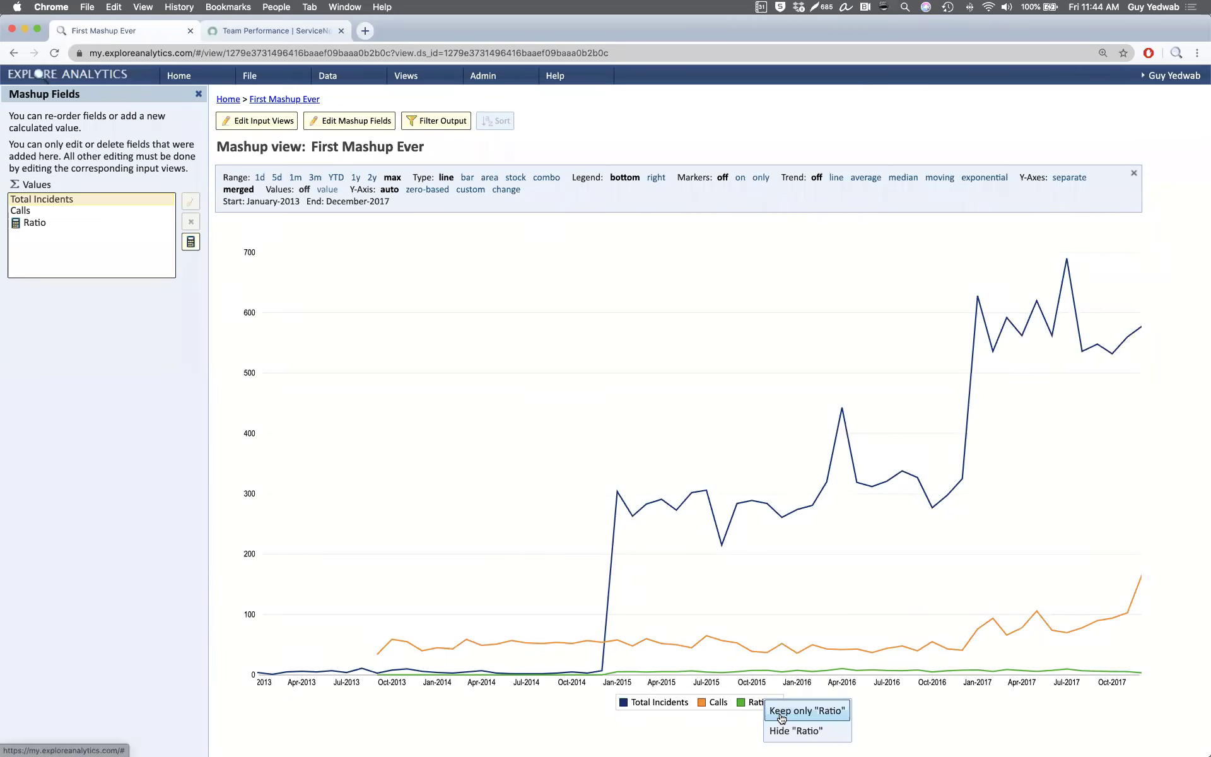
left_click(776, 711)
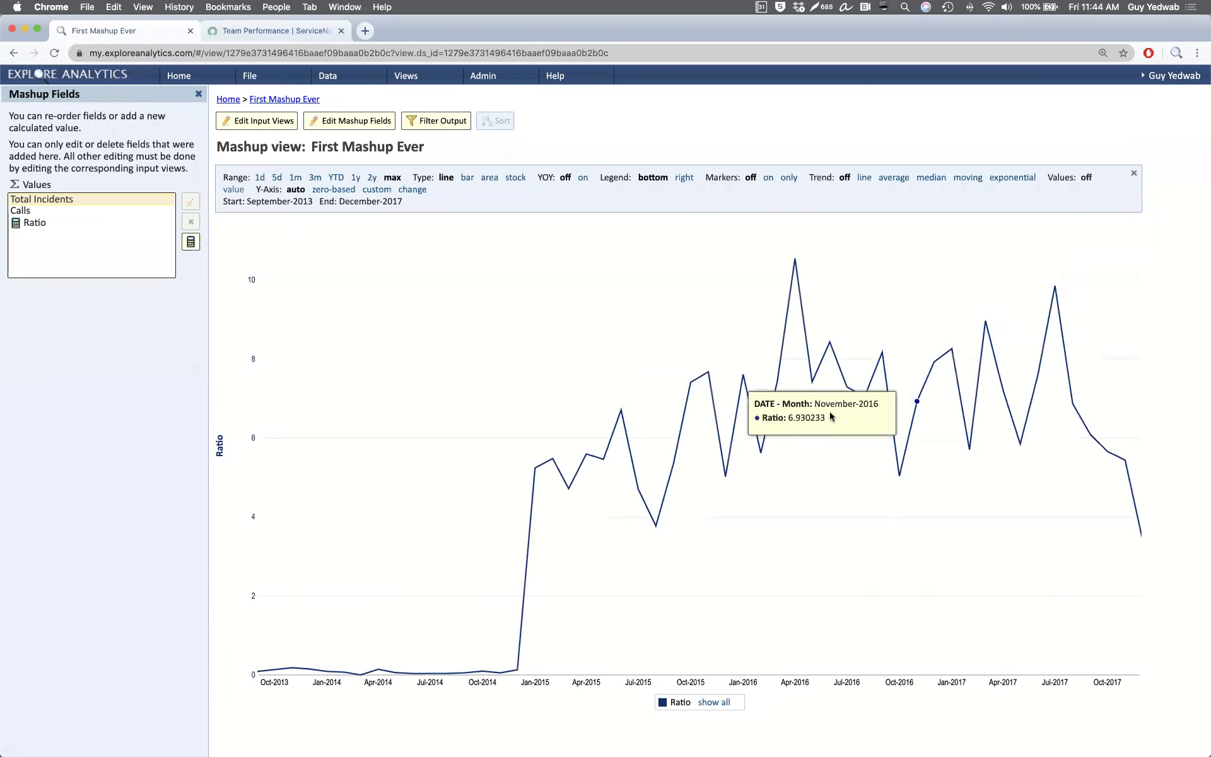
left_click(89, 222)
left_click(193, 200)
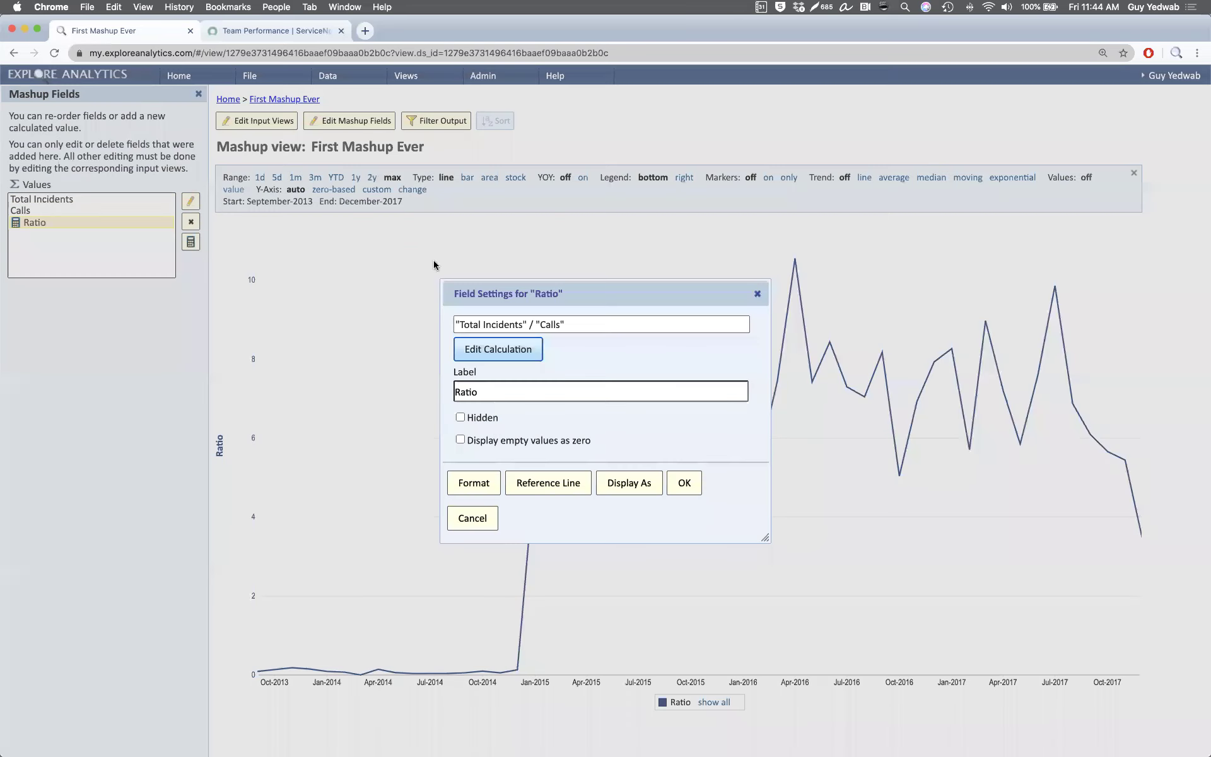
left_click(482, 480)
left_click(565, 370)
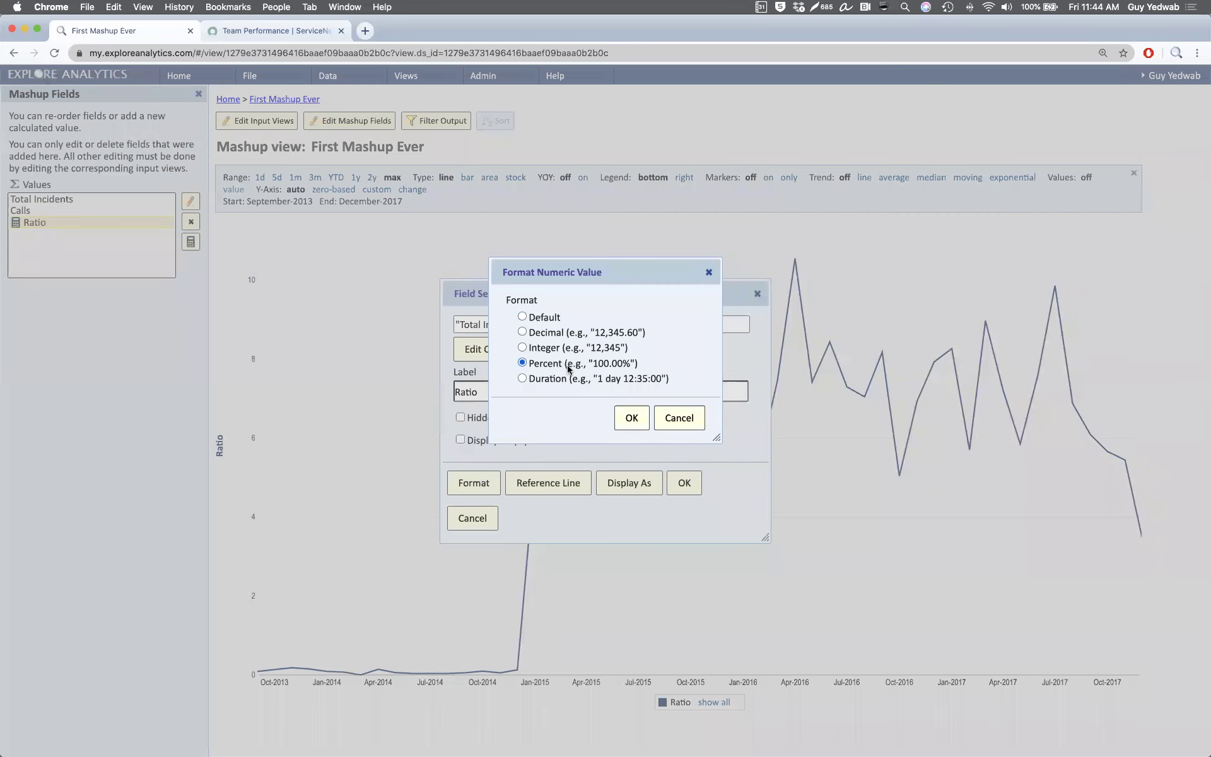
left_click(626, 414)
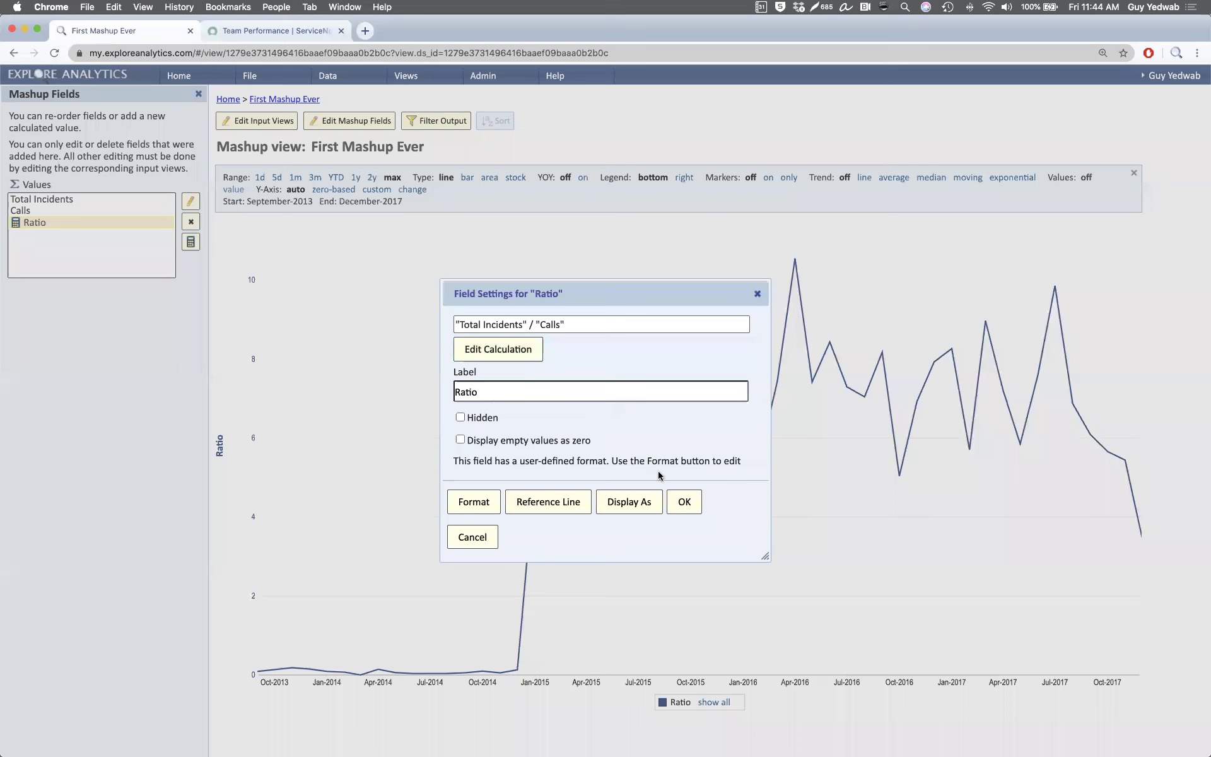
left_click(681, 504)
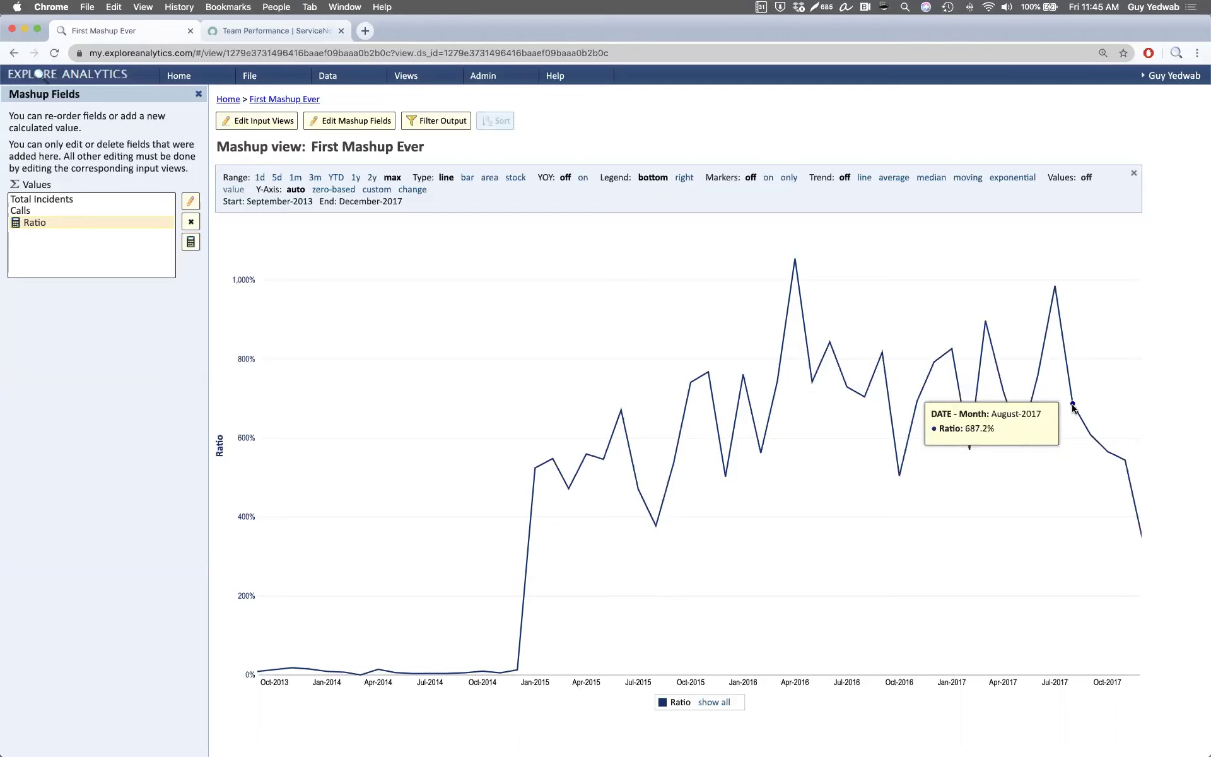
Step: View the detail records behind the August-2017 Ratio point, and return to the First Mashup Ever chart
left_click(1073, 407)
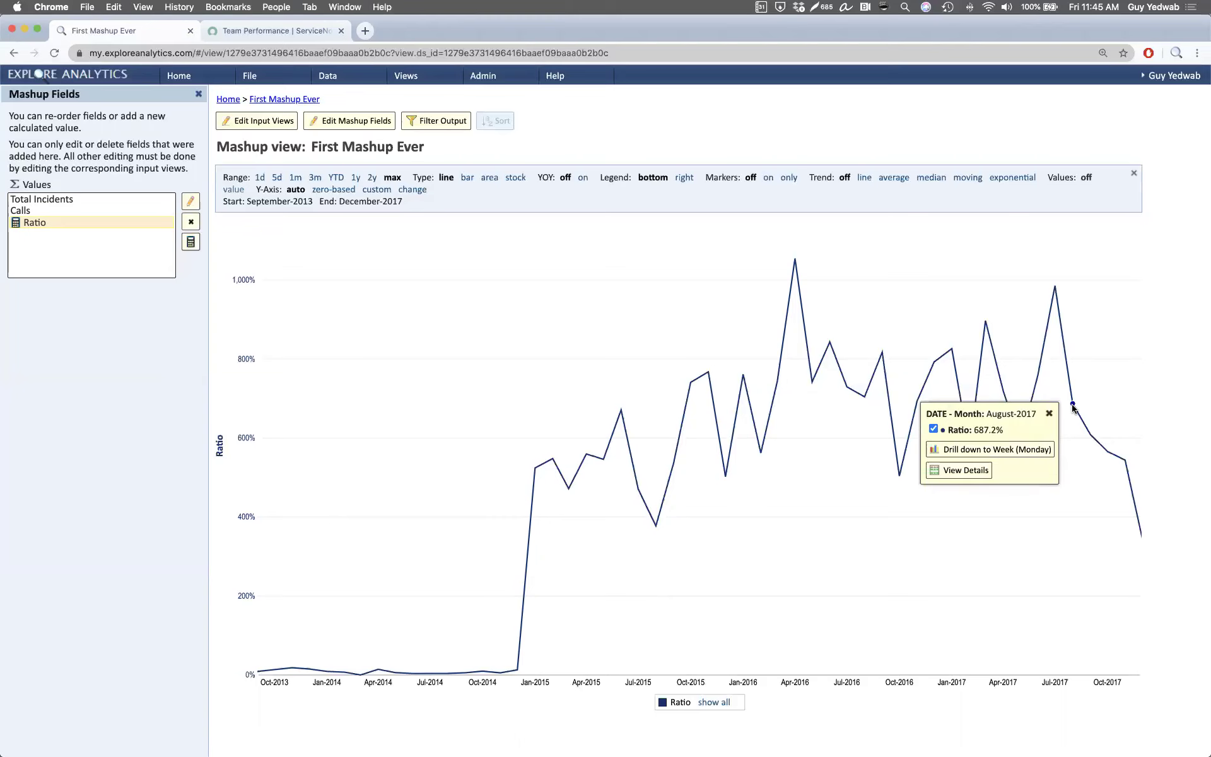
left_click(982, 471)
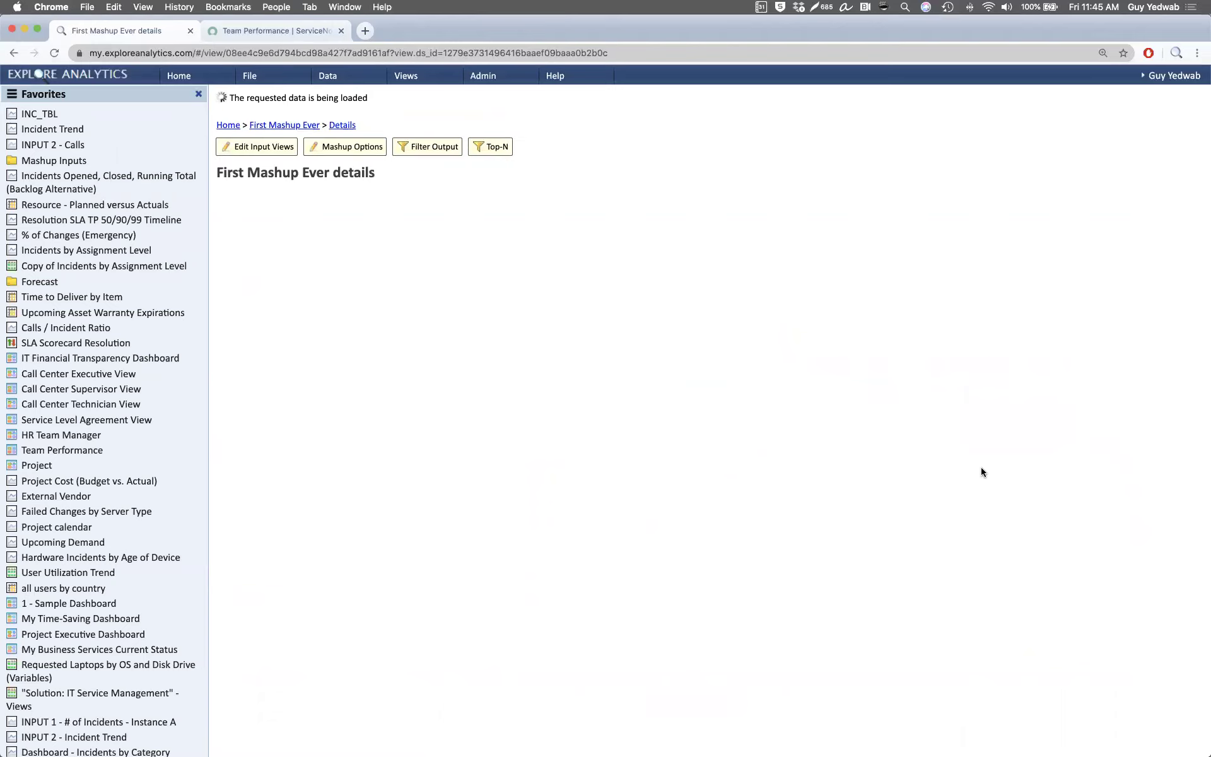
scroll(517, 348, "down", 15)
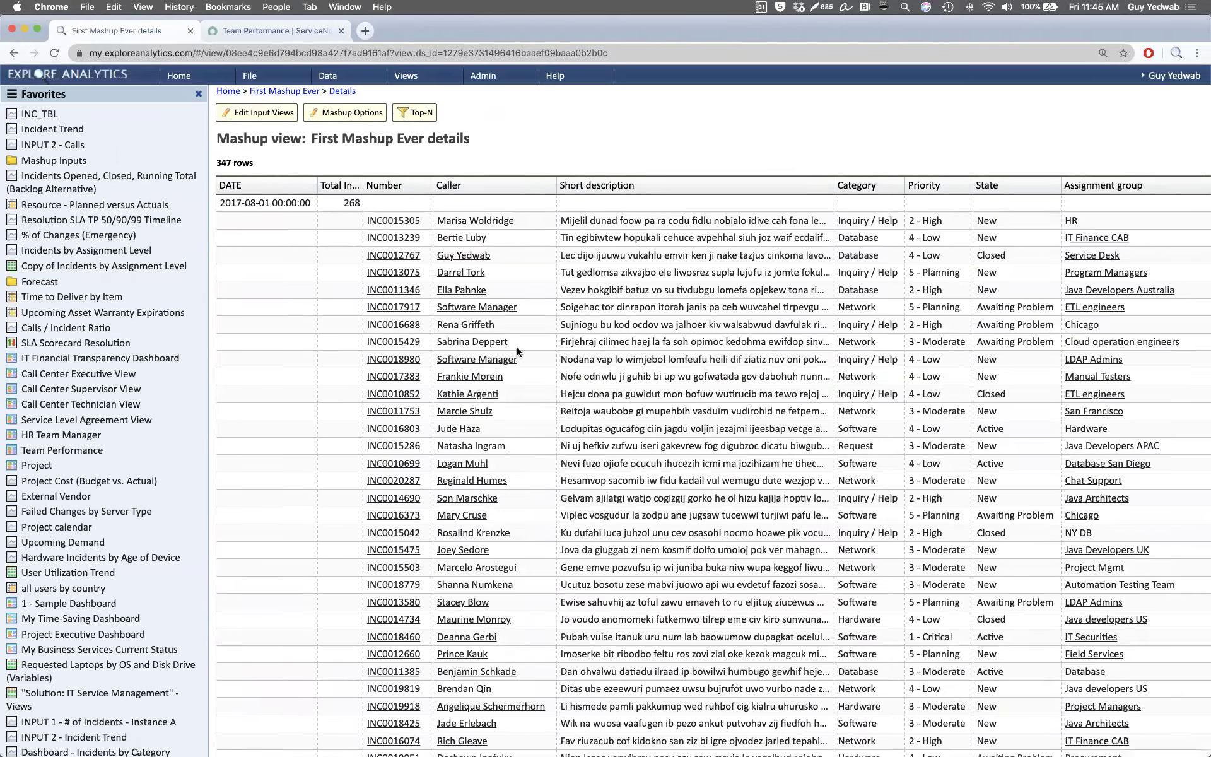
scroll(517, 351, "up", 15)
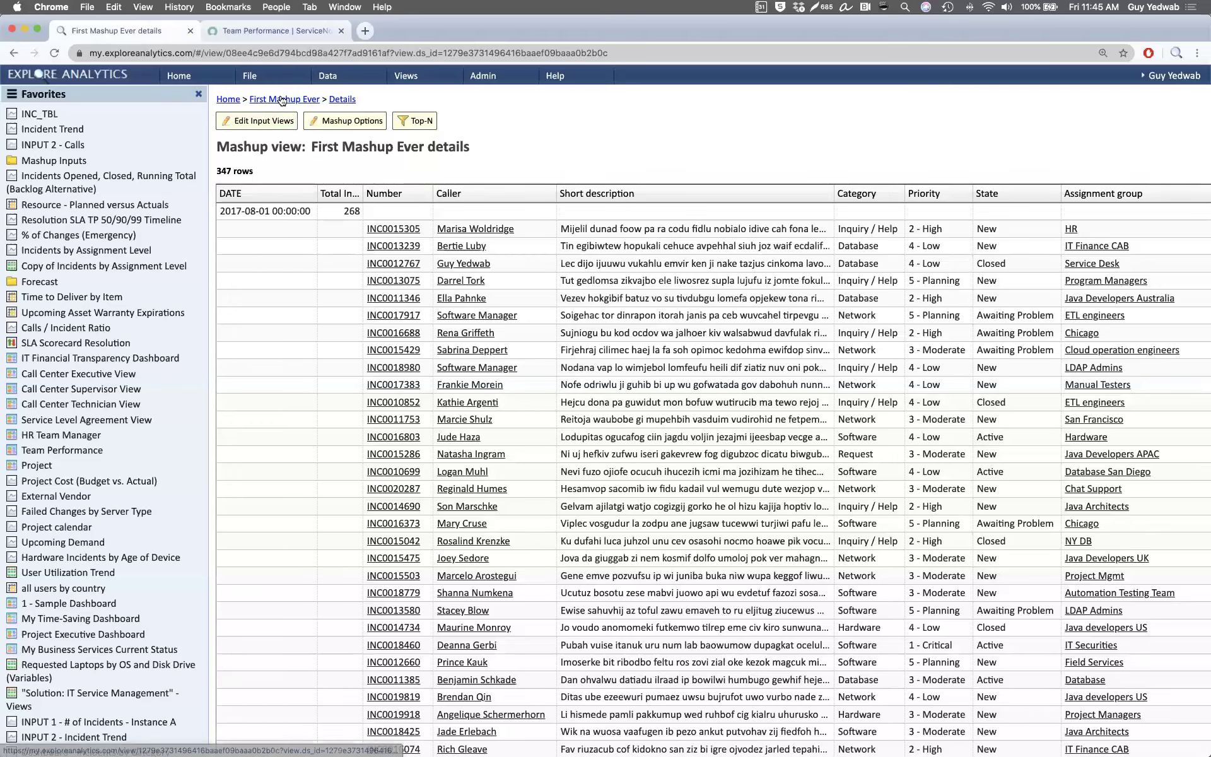
left_click(283, 99)
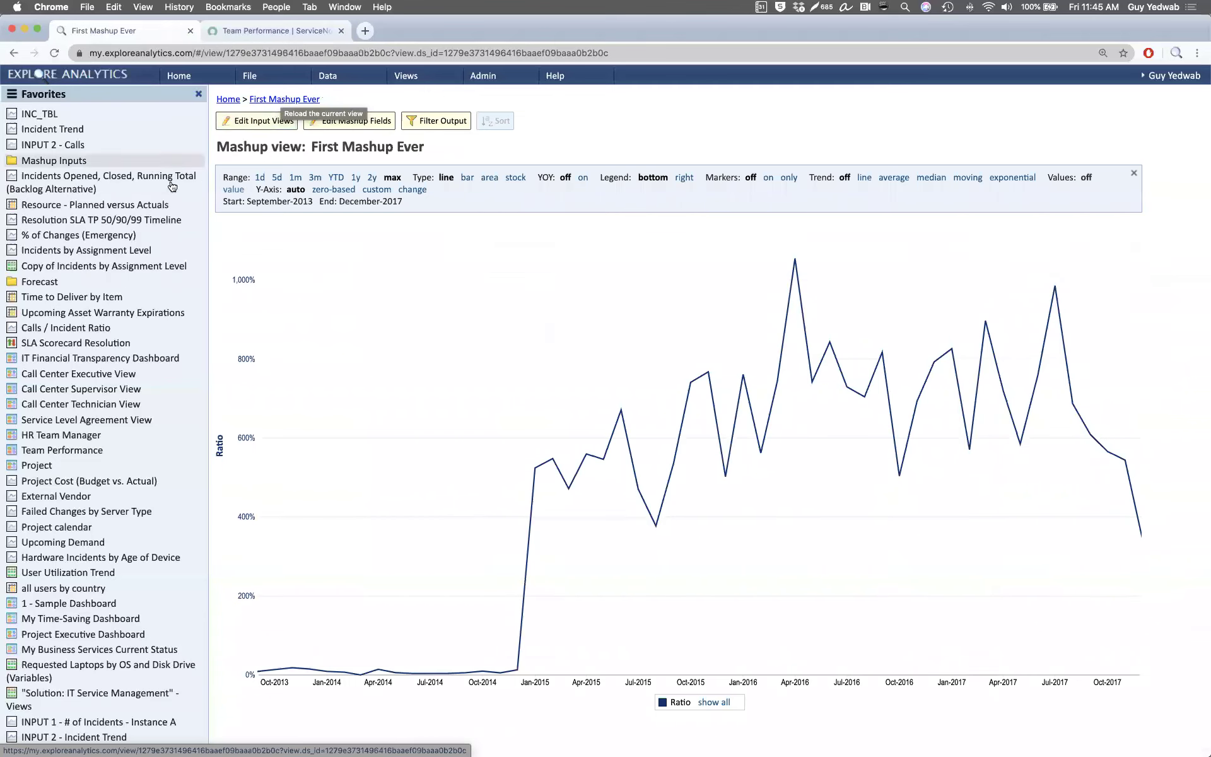
Step: Open the Resource - Planned versus Actuals mashup and check the available actions for an Actual Hours cell
left_click(154, 205)
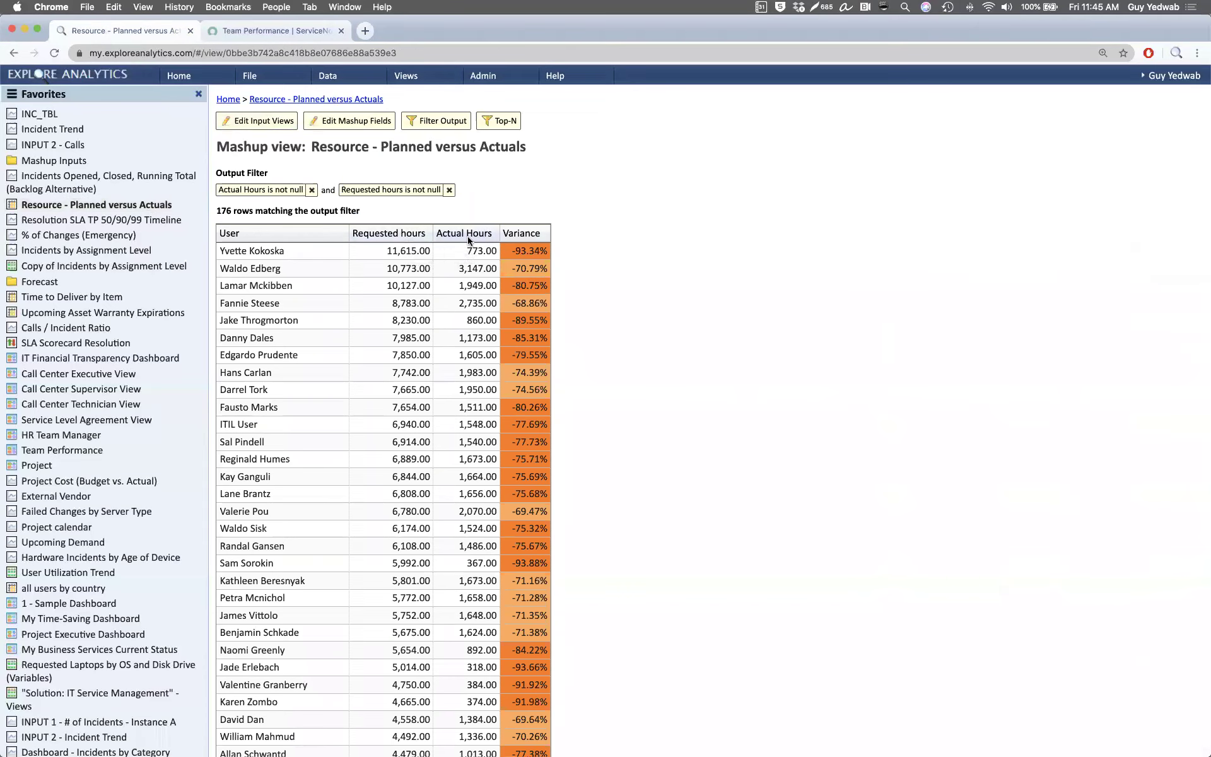
left_click(455, 256)
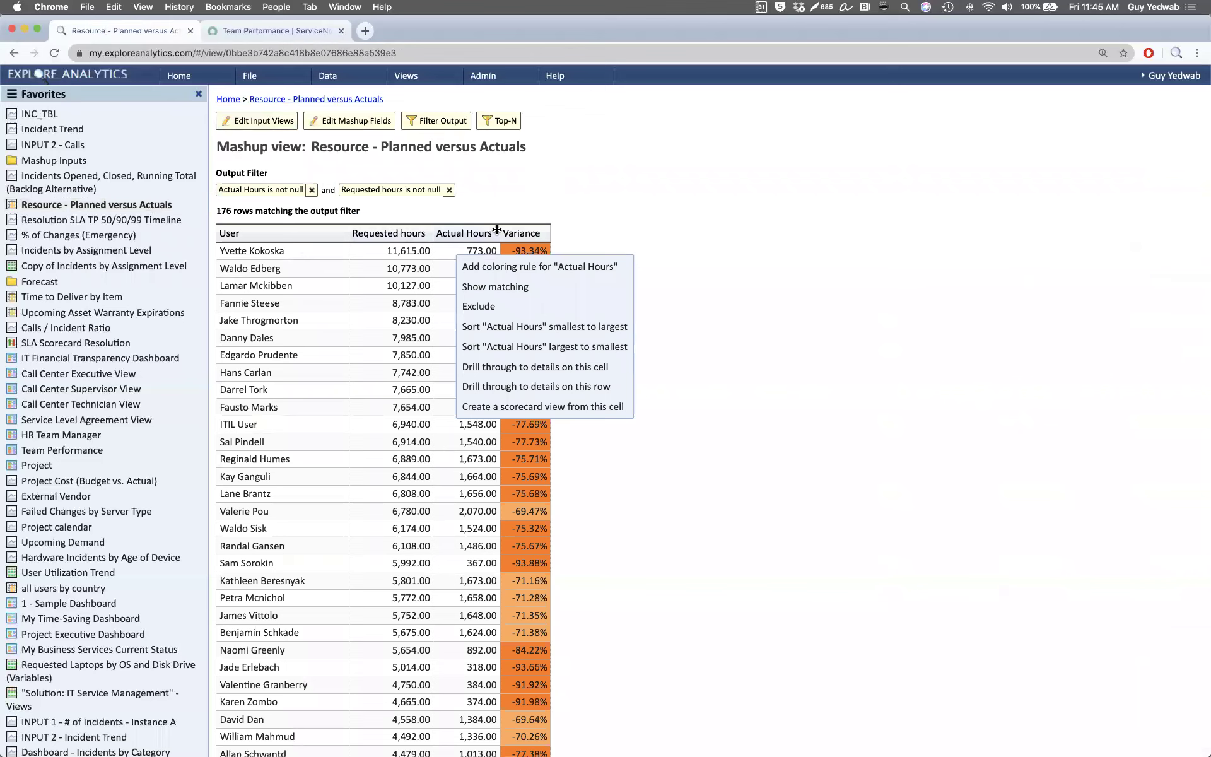
left_click(561, 201)
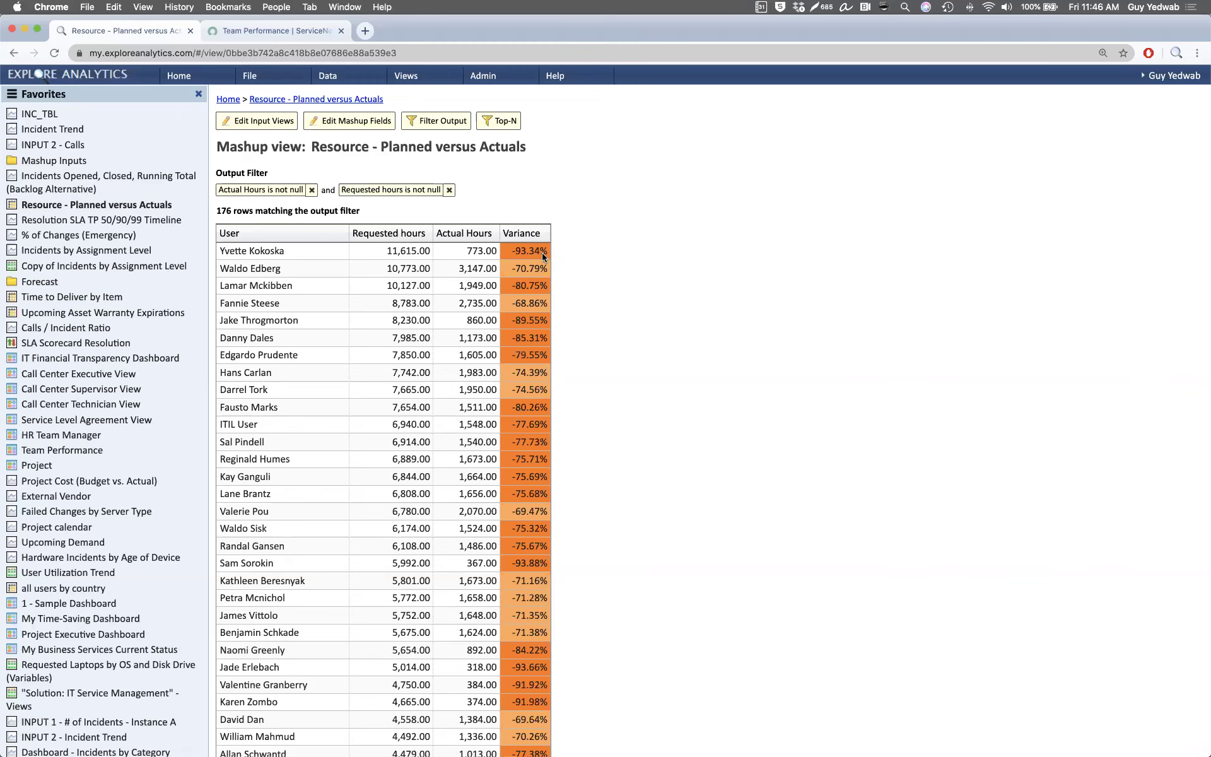
Step: Open the % of Changes (Emergency) mashup and inspect its April-2021 data point
left_click(169, 238)
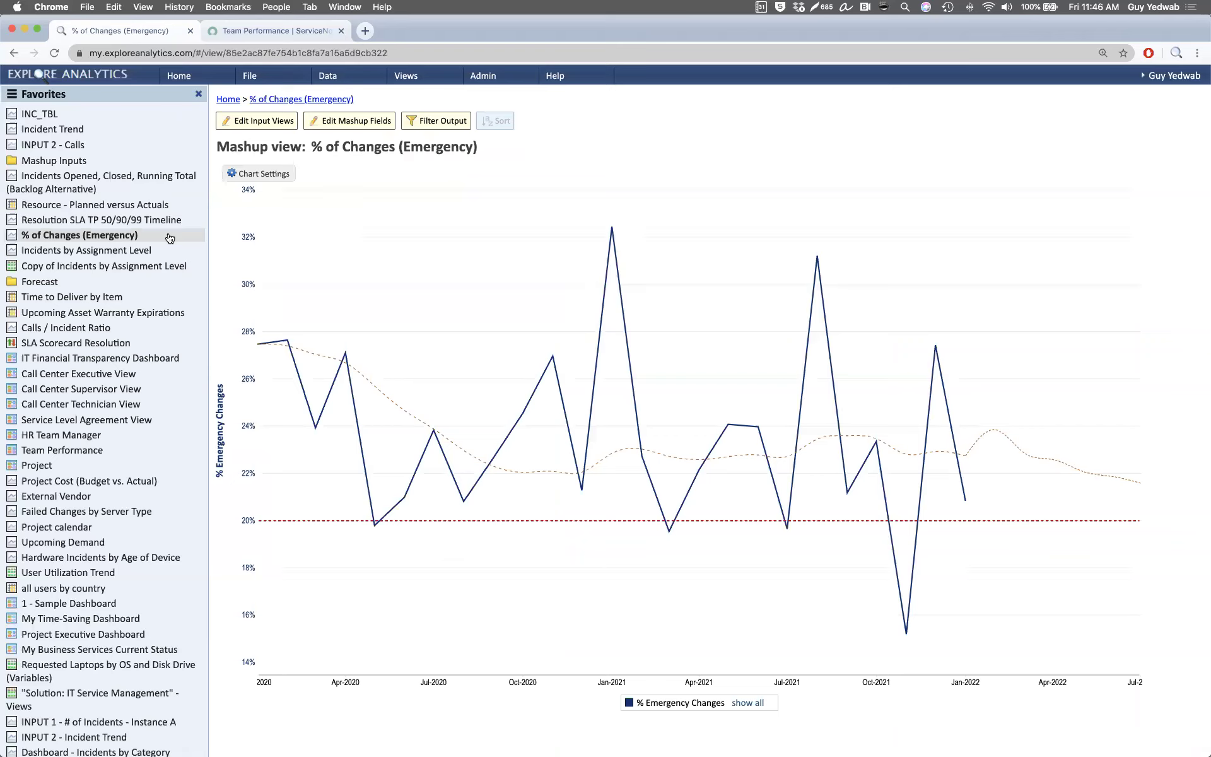
left_click(699, 470)
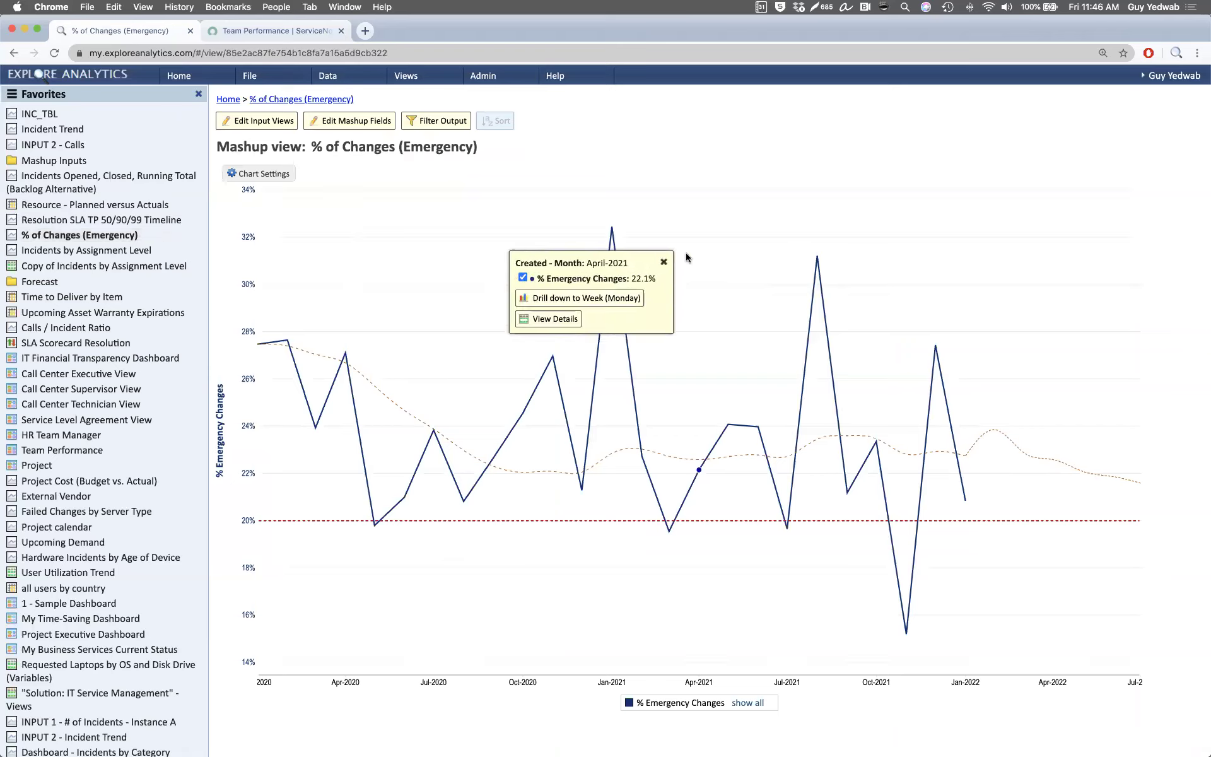
left_click(664, 262)
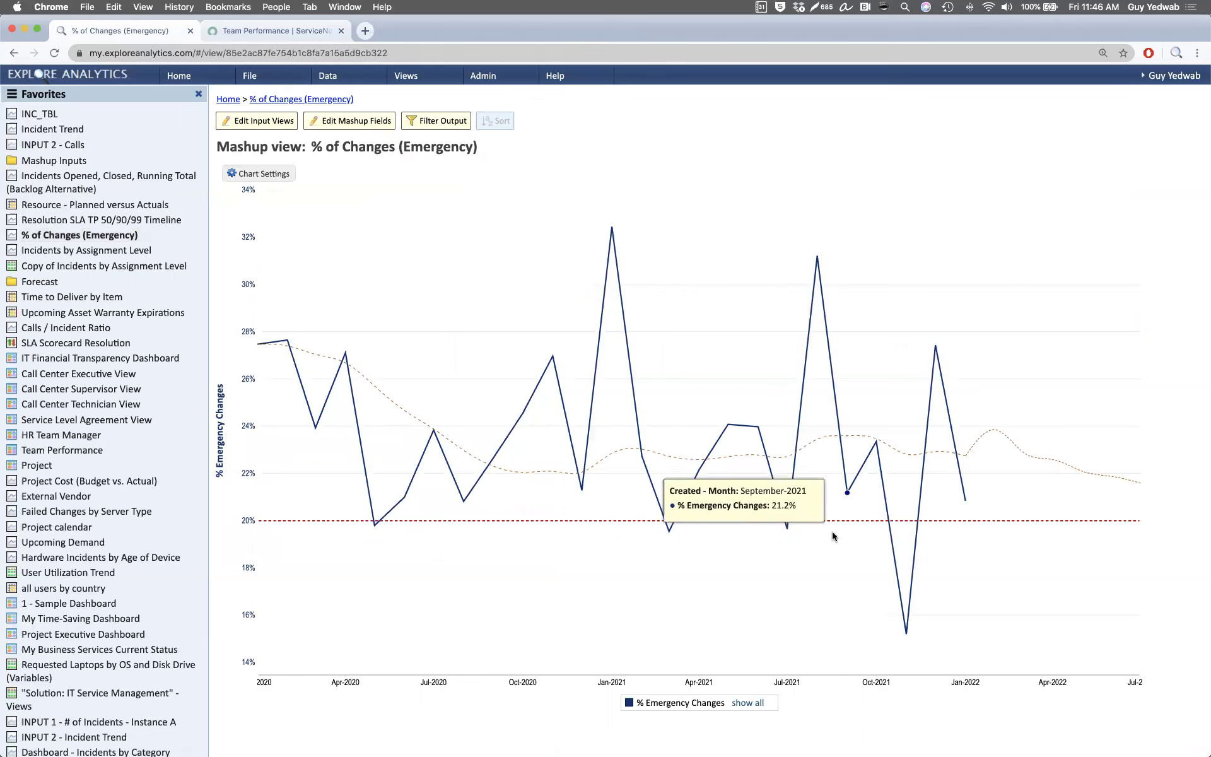
Step: Review the % Emergency Changes field's calculation with all series shown, and return the chart to that series only
left_click(748, 703)
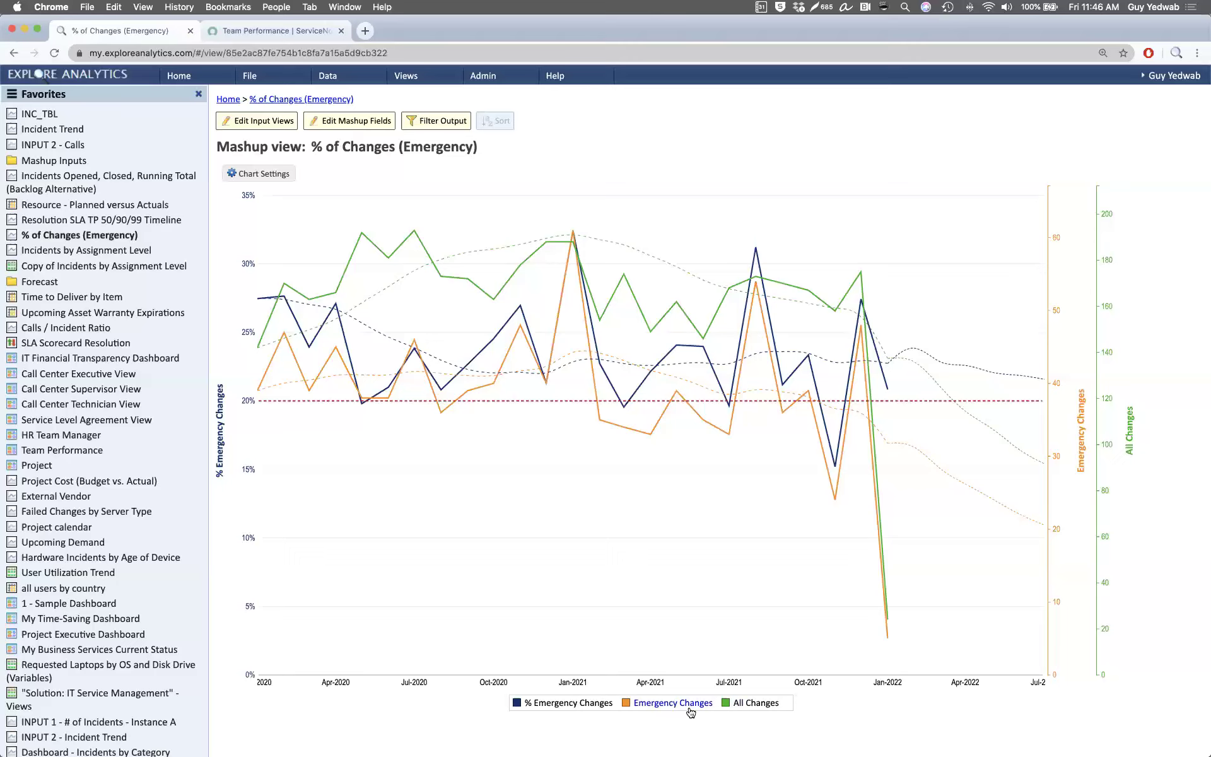
left_click(352, 120)
double_click(111, 204)
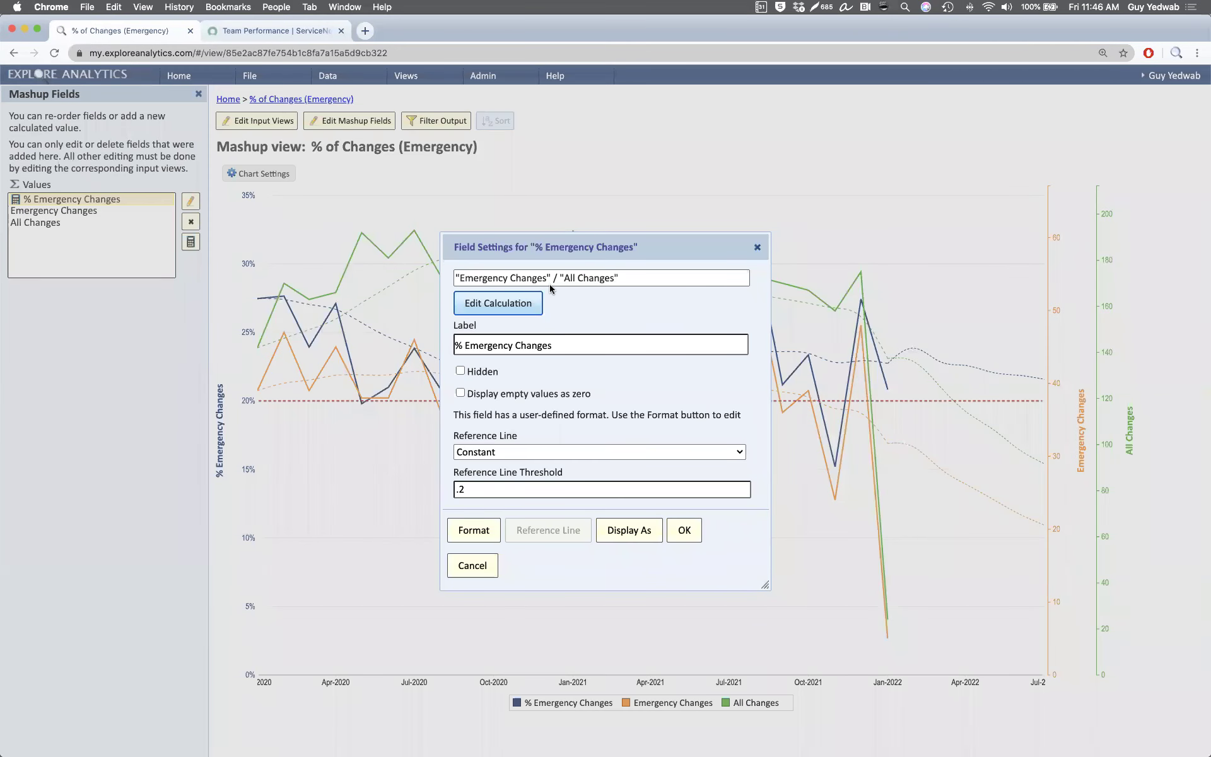
left_click_drag(619, 279, 584, 278)
left_click(517, 275)
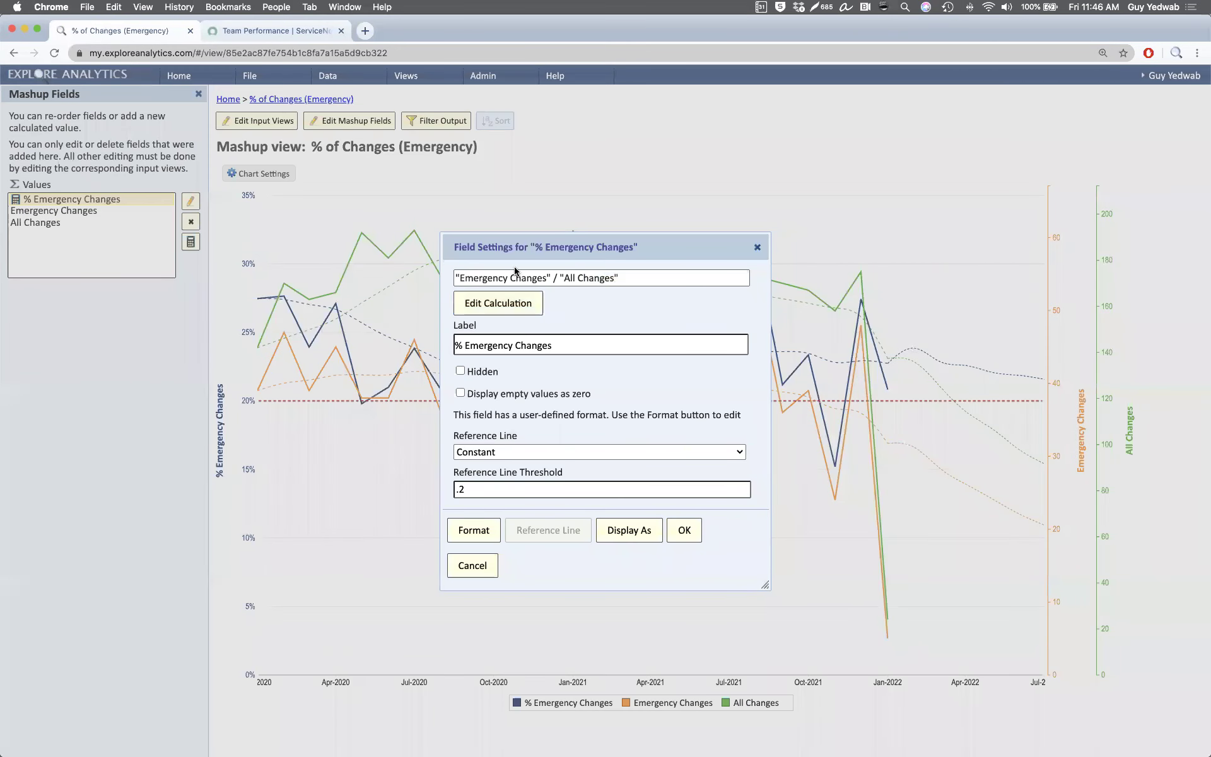
left_click(757, 250)
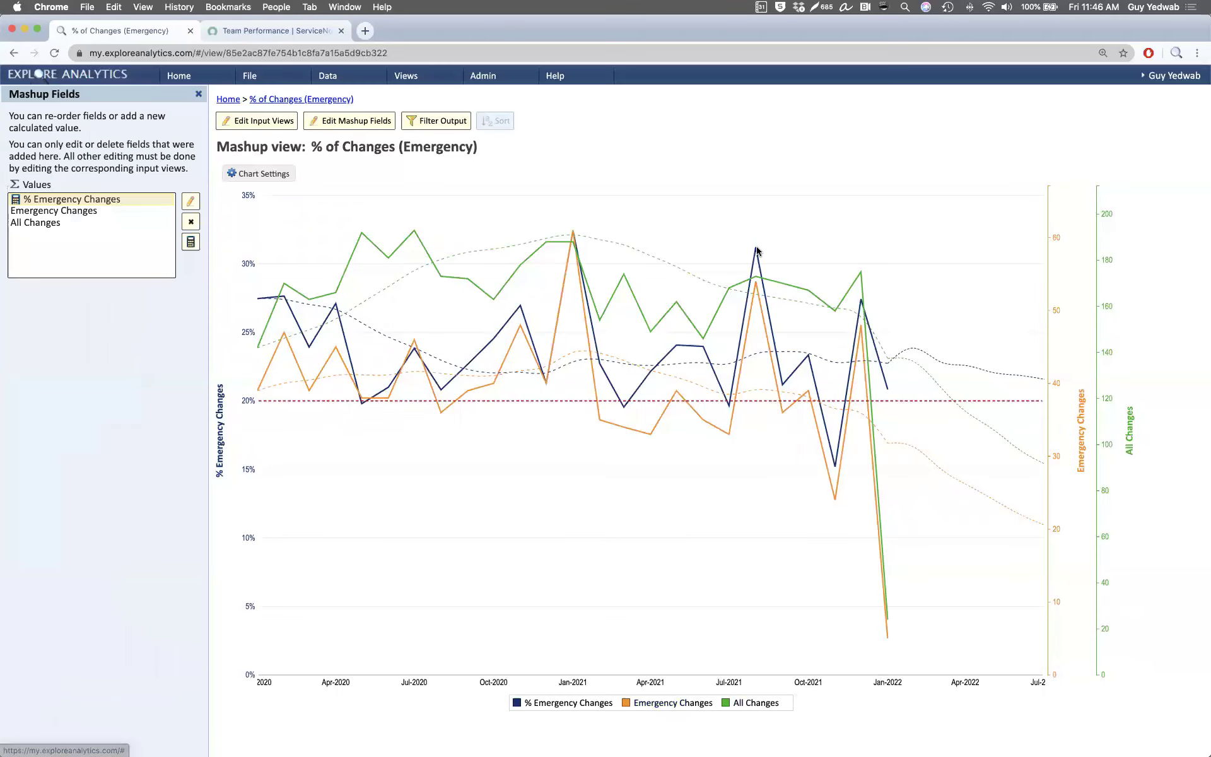
left_click(583, 706)
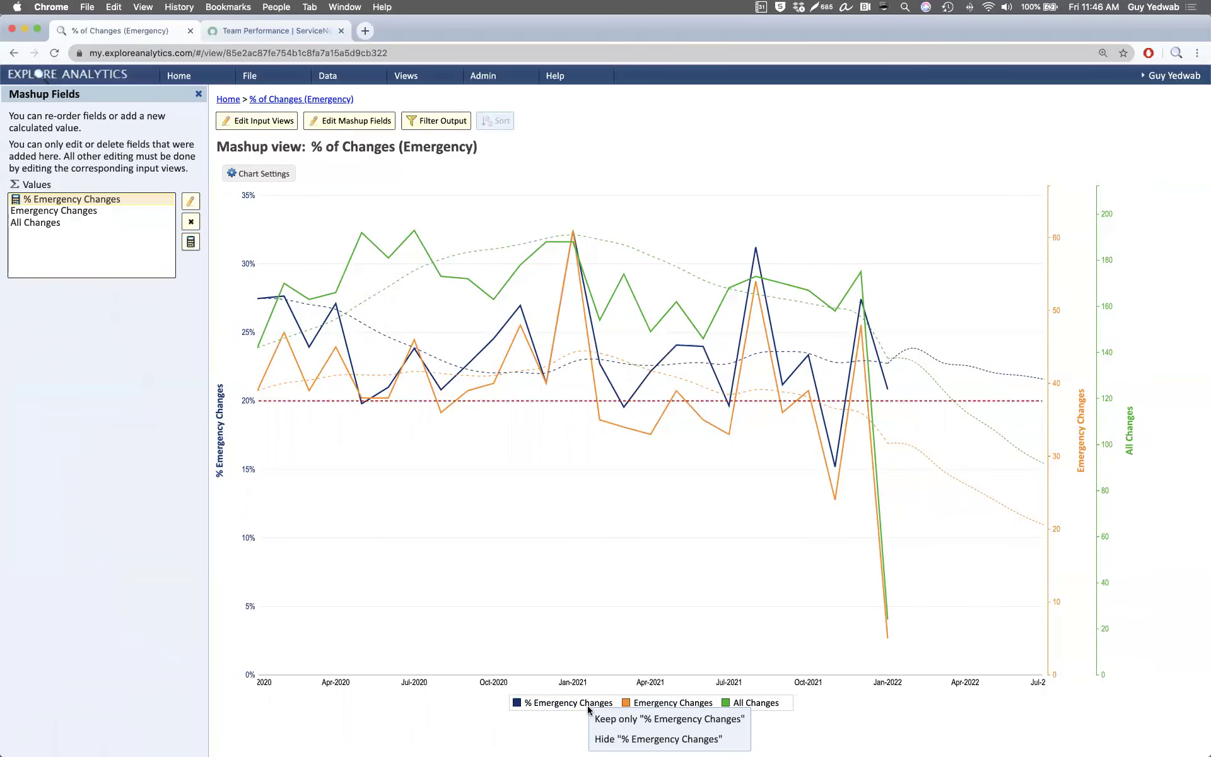
left_click(621, 718)
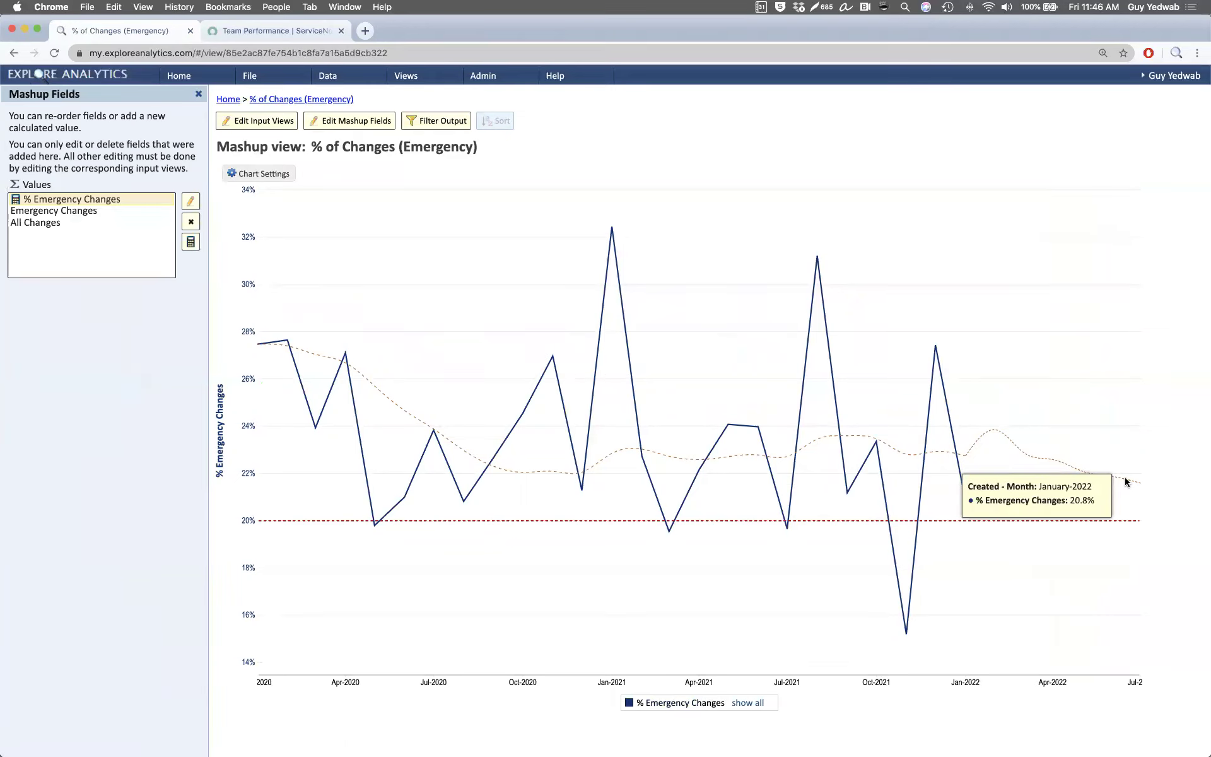
Step: Bring back the favorites list and show the views tagged Mashup Inputs
left_click(405, 75)
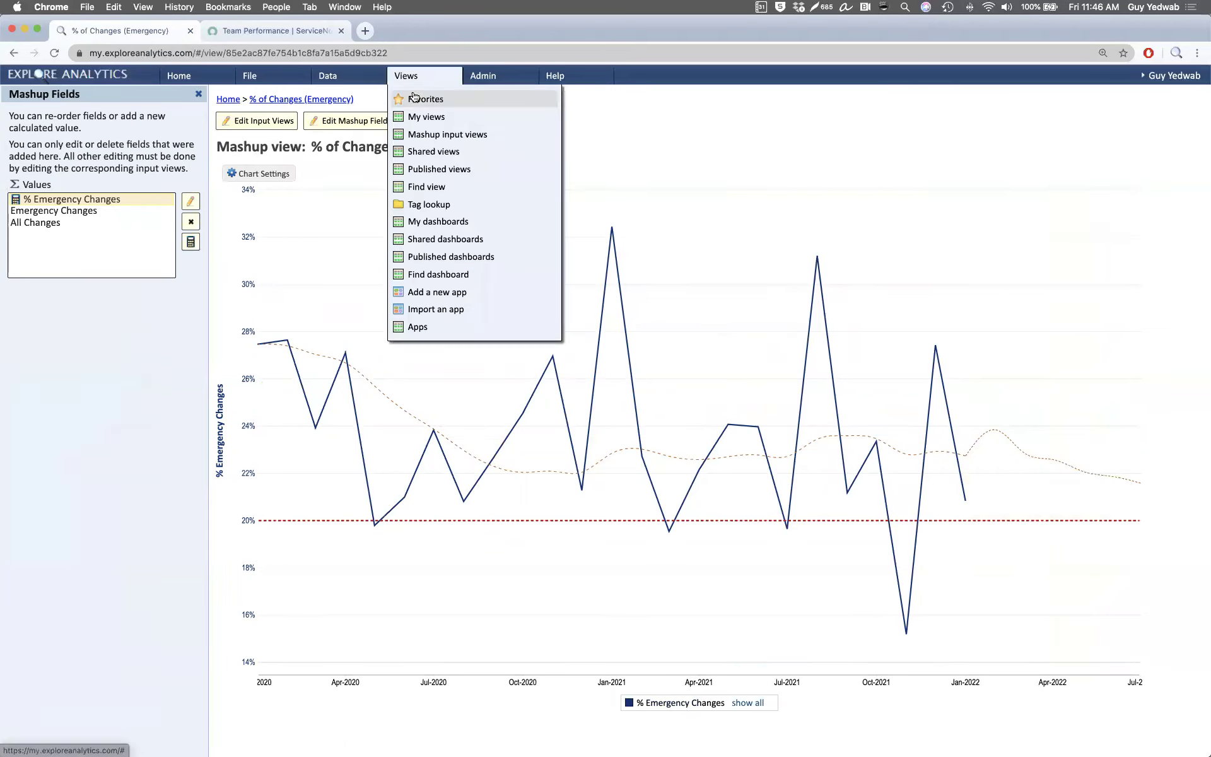
left_click(414, 99)
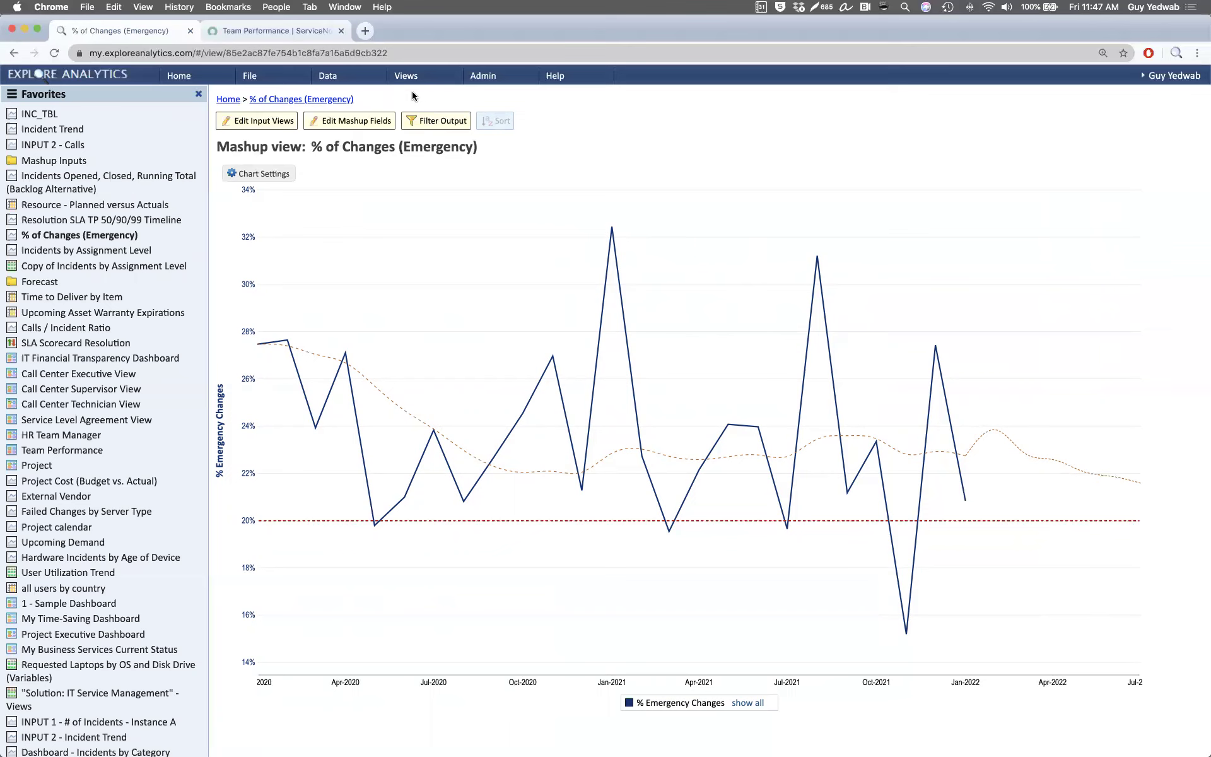
left_click(101, 281)
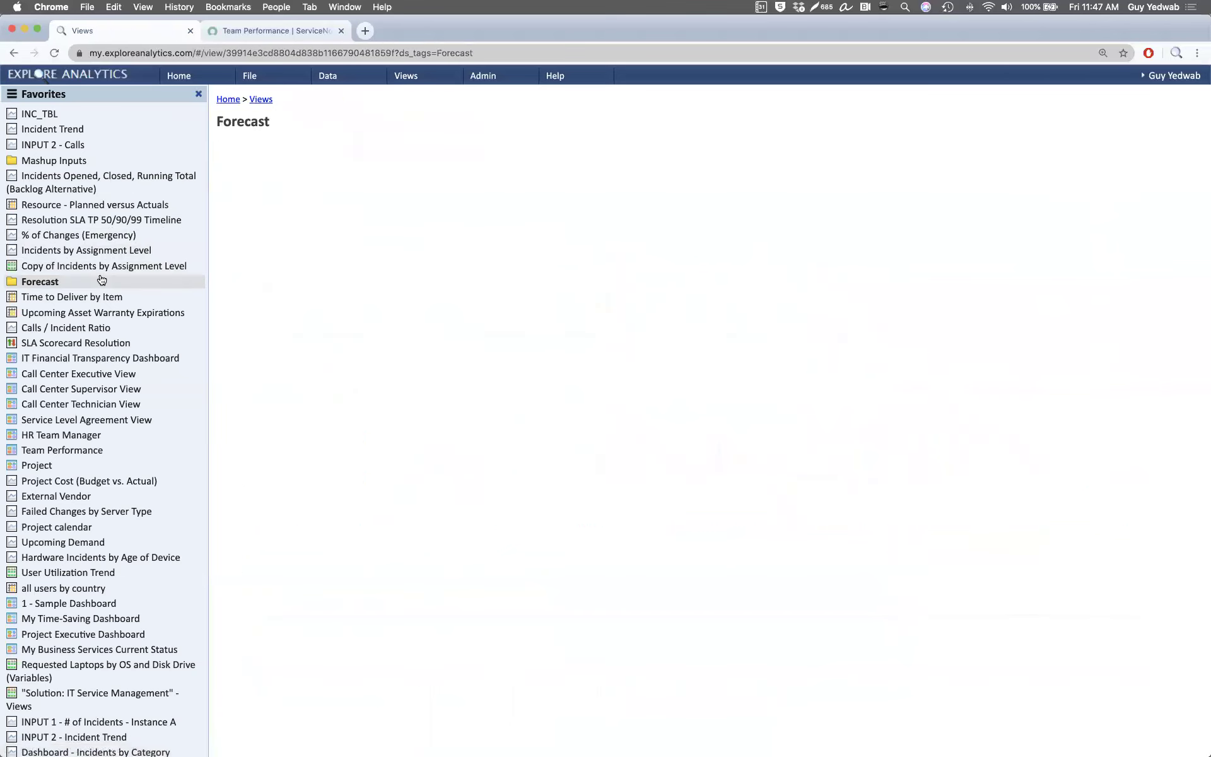
left_click(144, 162)
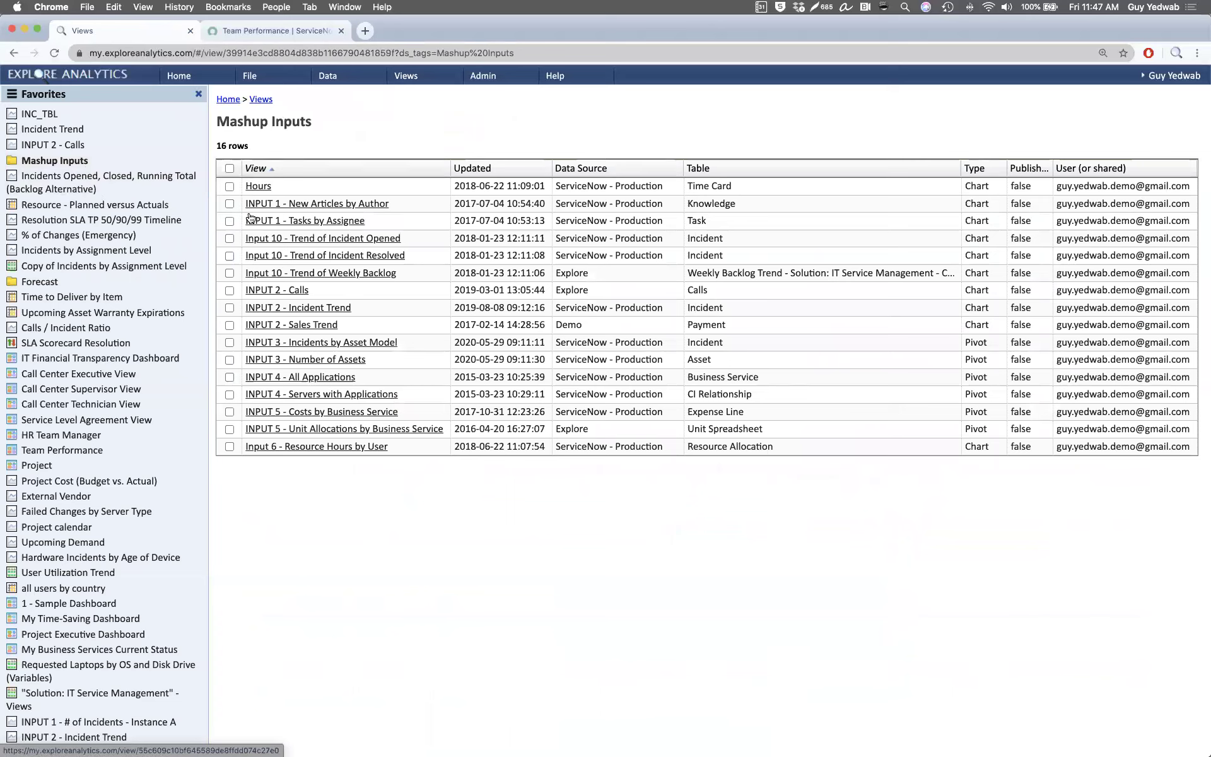
Step: Examine the pivot fields of INPUT 3 - Number of Assets, including its model row label, and return to the Mashup Inputs list
left_click(351, 360)
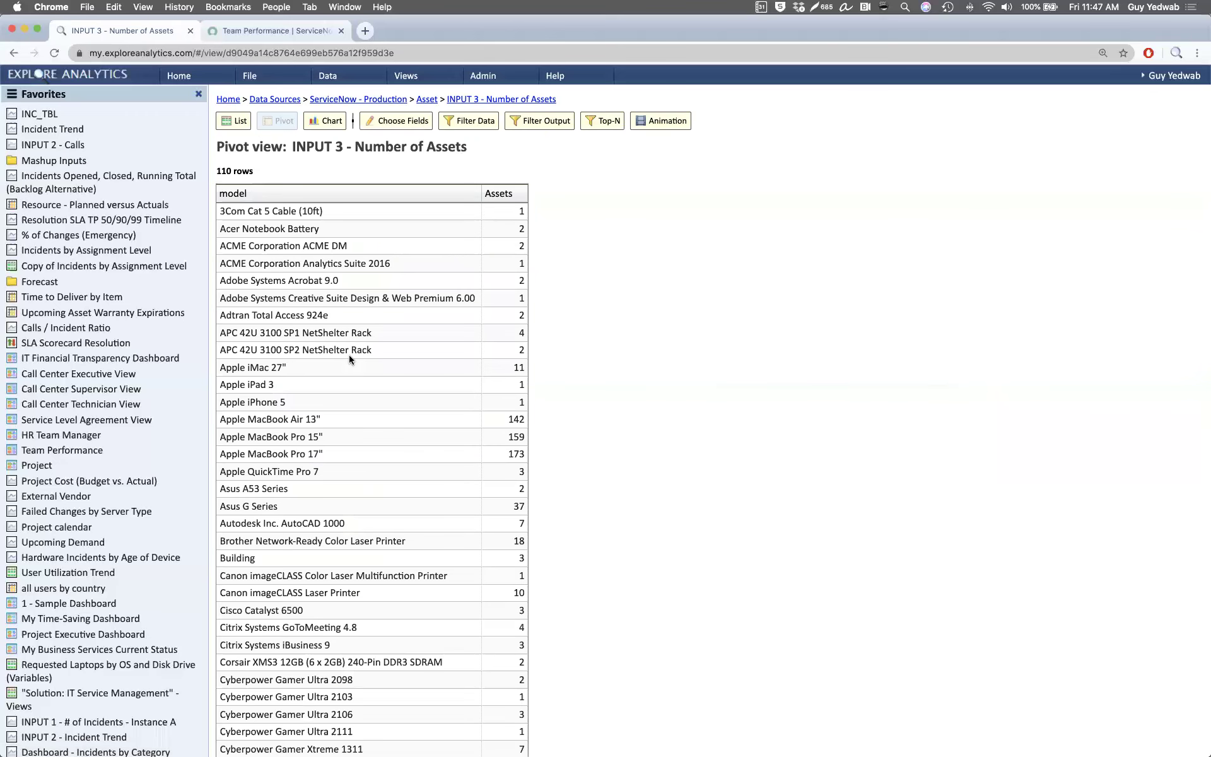
left_click(404, 126)
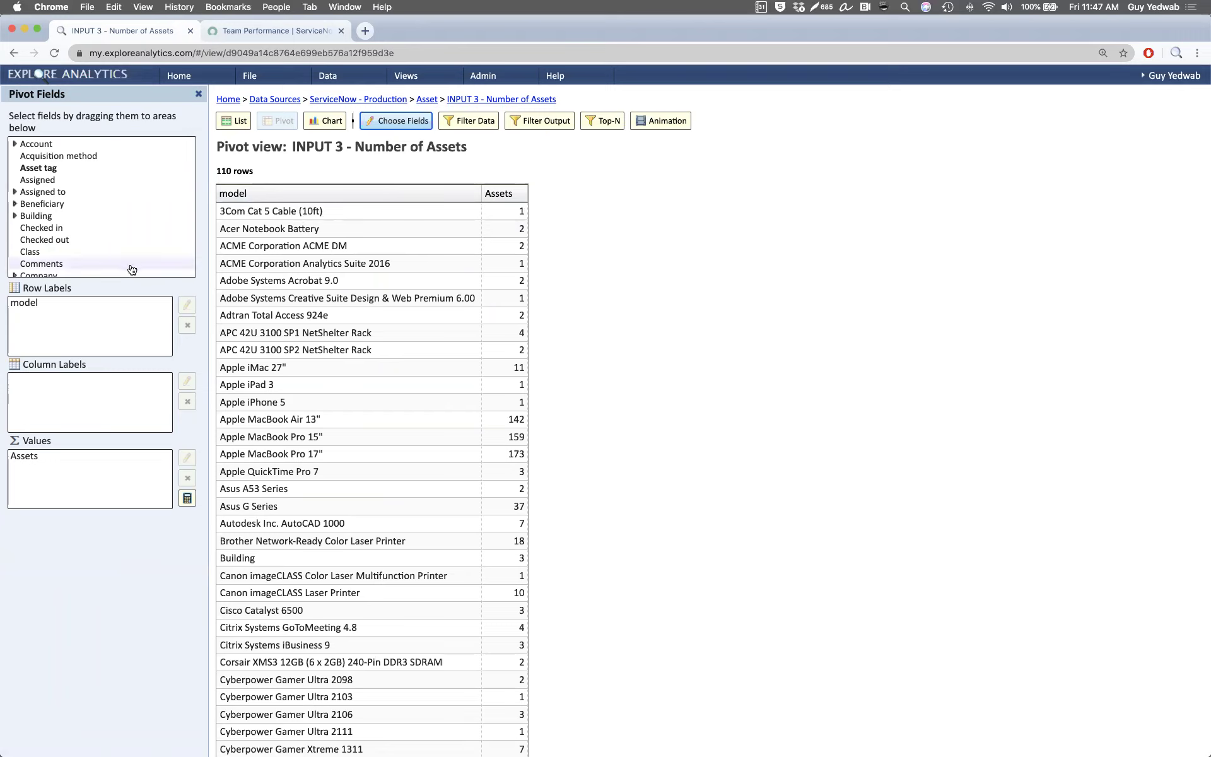
left_click(98, 304)
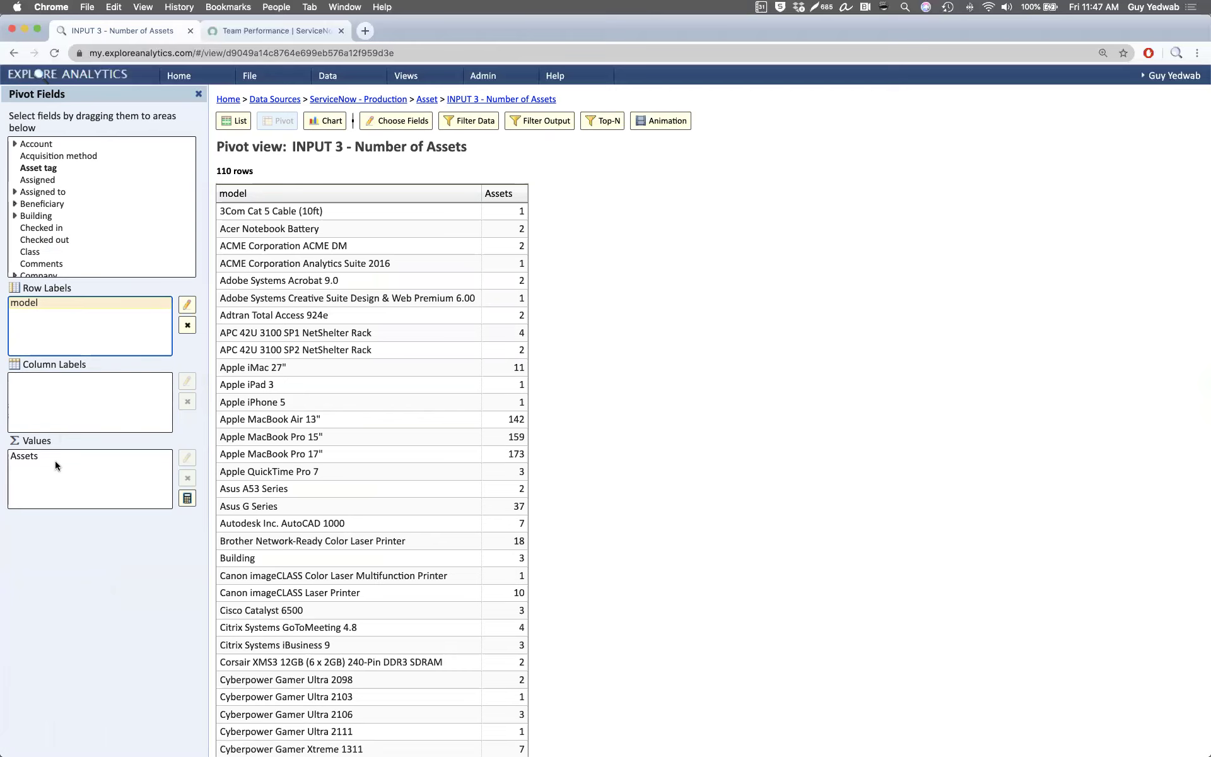
left_click(303, 80)
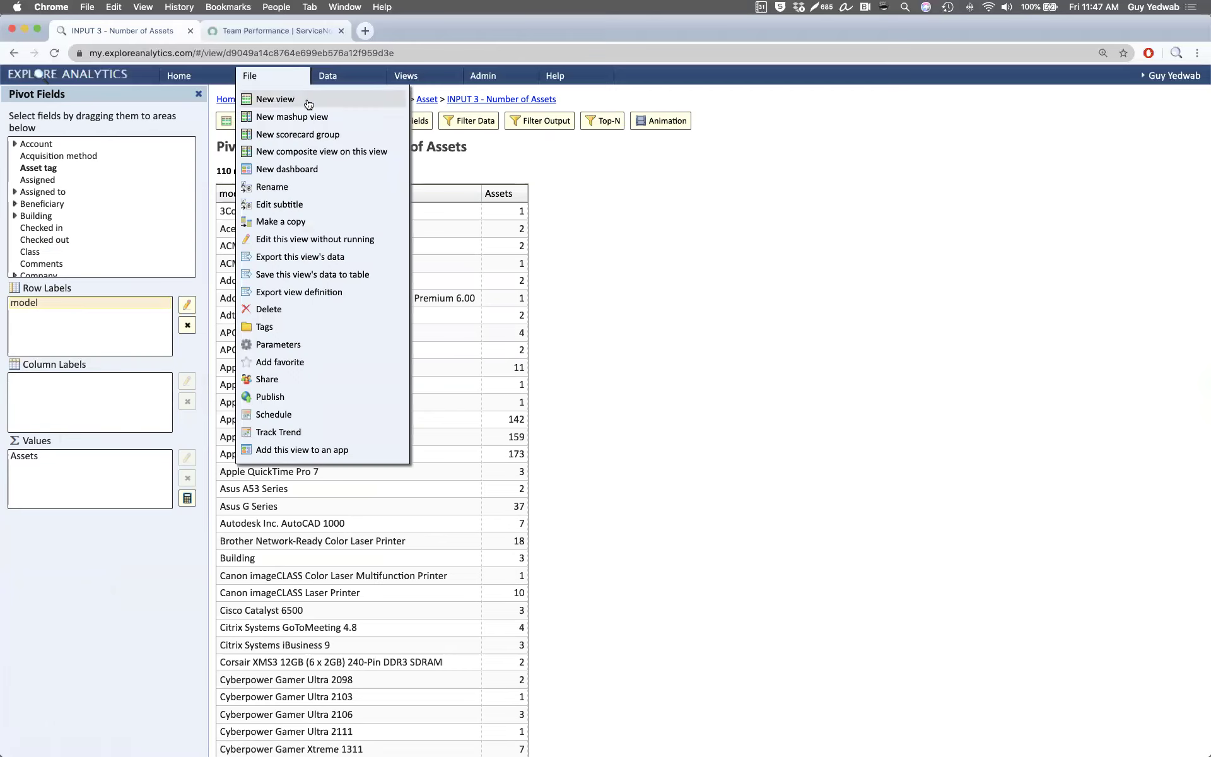
left_click(14, 53)
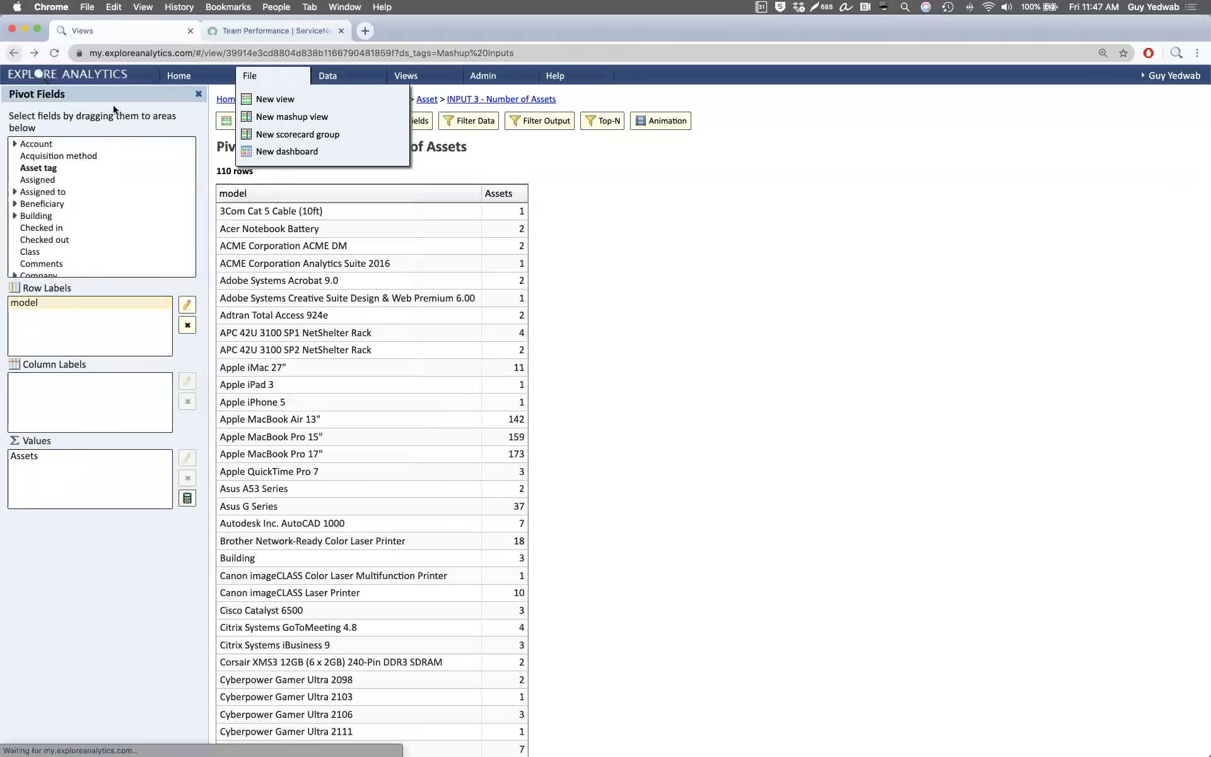
Step: Open INPUT 3 - Incidents by Asset Model and examine its pivot fields and row label
left_click(367, 341)
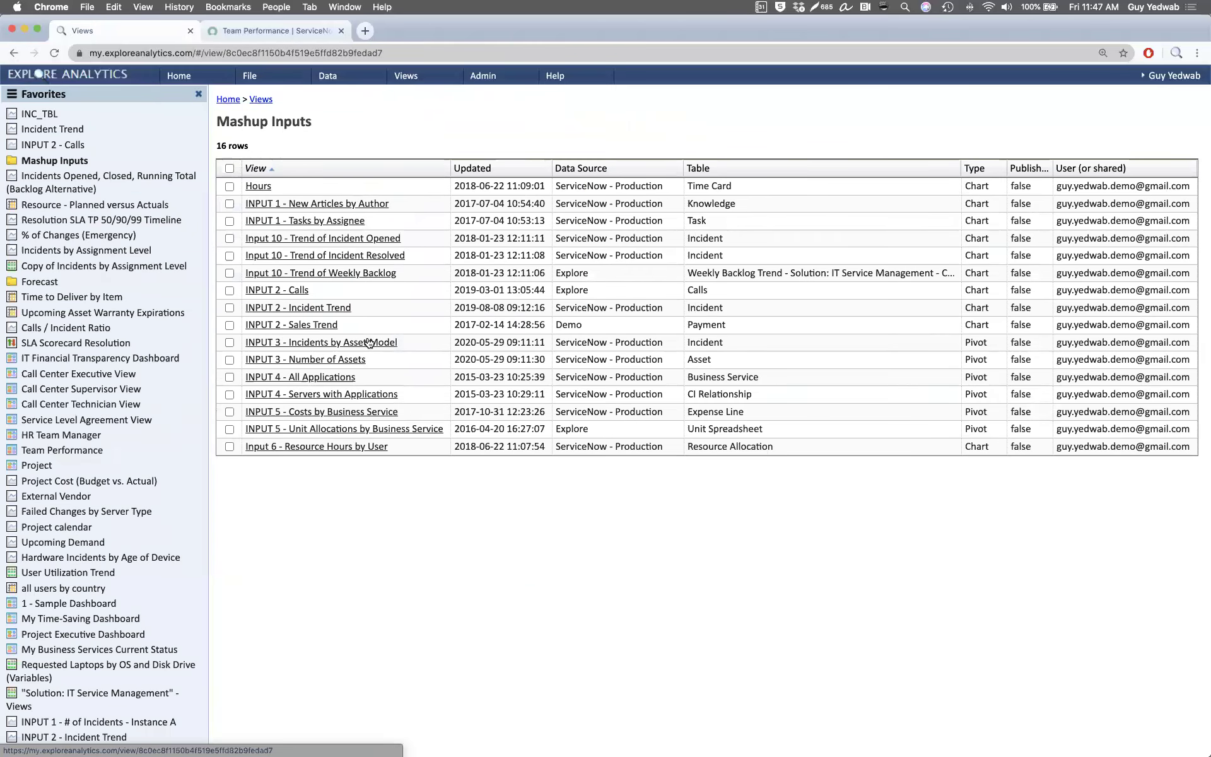
left_click(404, 121)
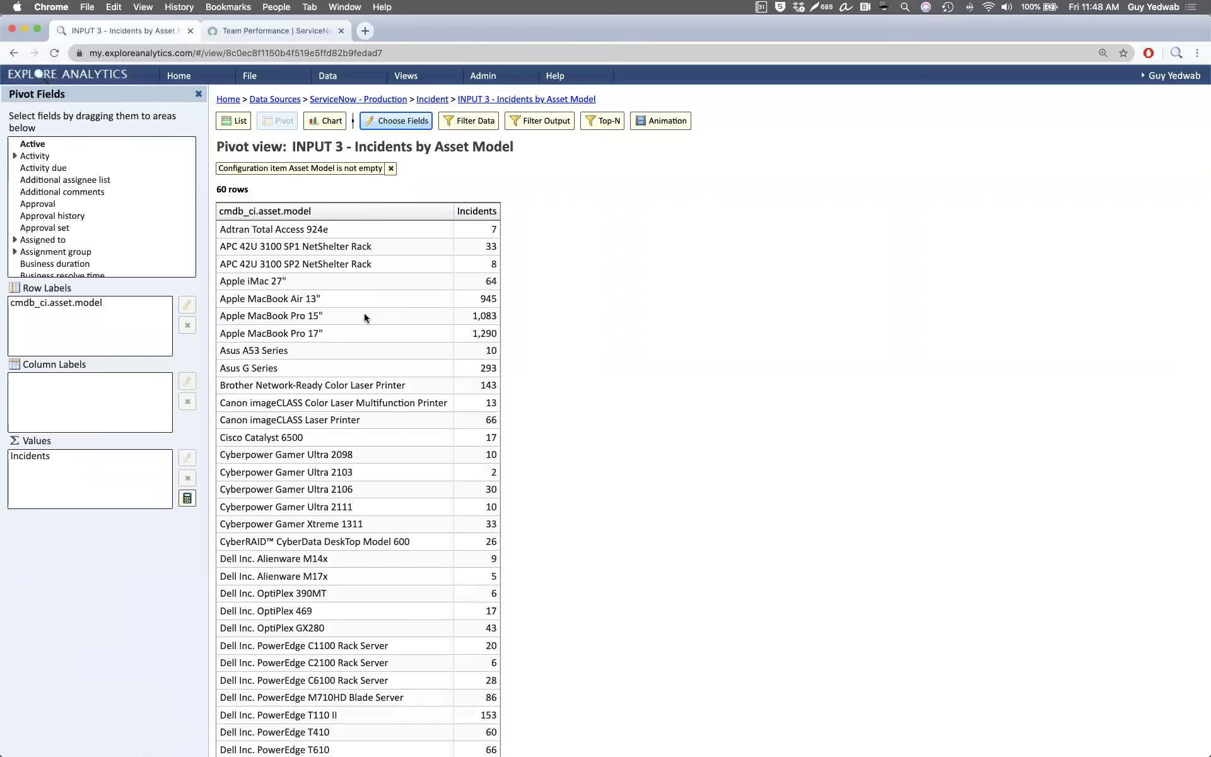
left_click(114, 307)
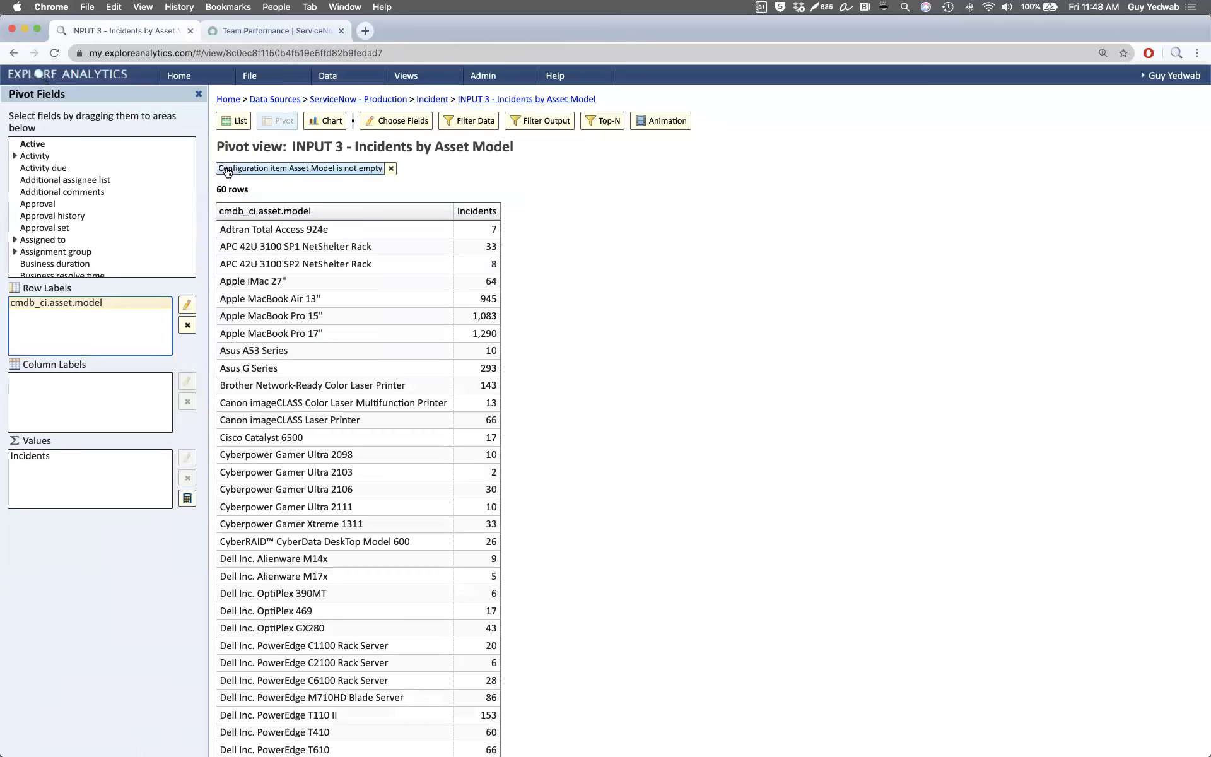
Step: Start a new mashup view with INPUT 3 - Number of Assets and INPUT 3 - Incidents by Asset Model as its inputs
left_click(249, 76)
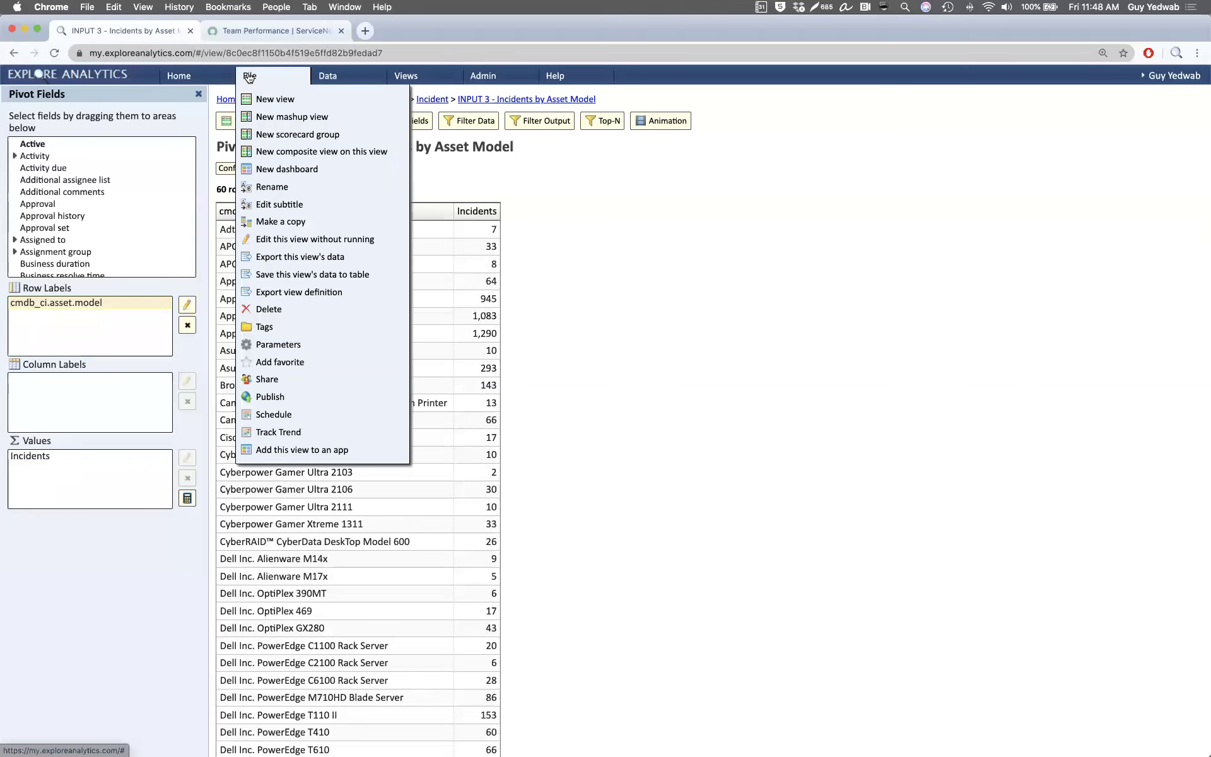
left_click(276, 116)
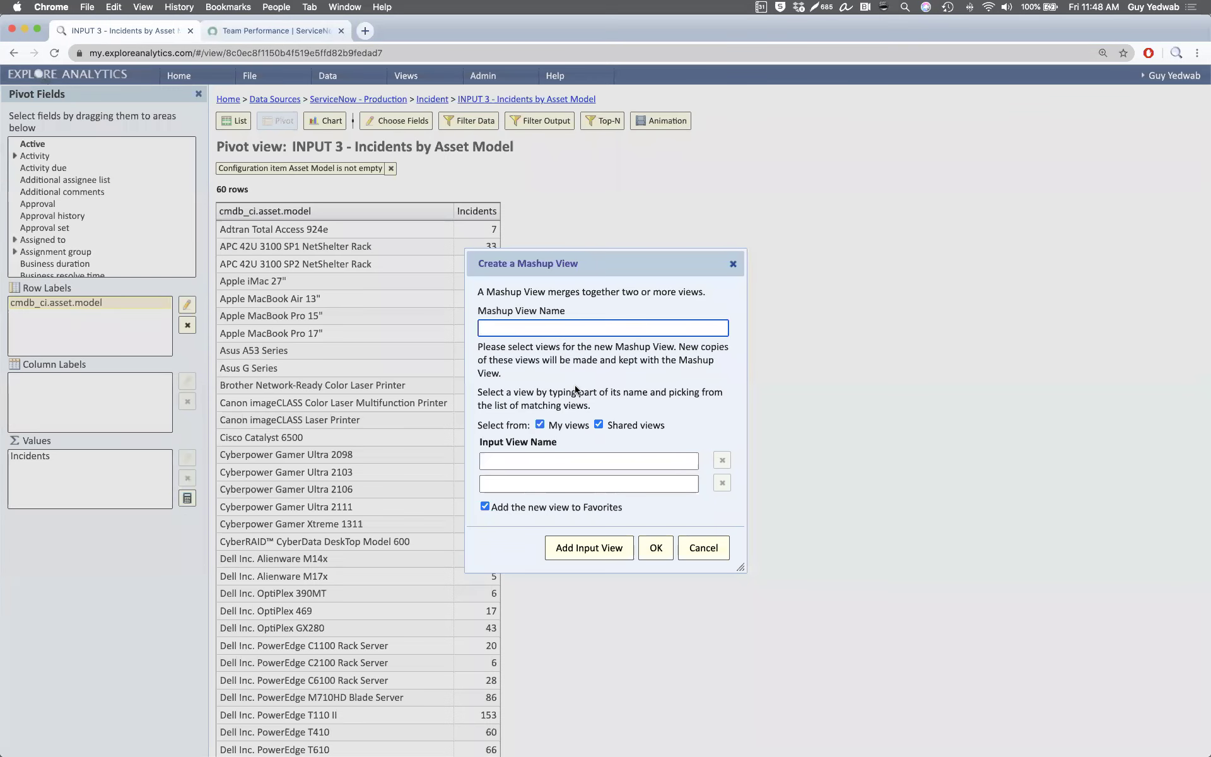
left_click(538, 465)
type("input 3")
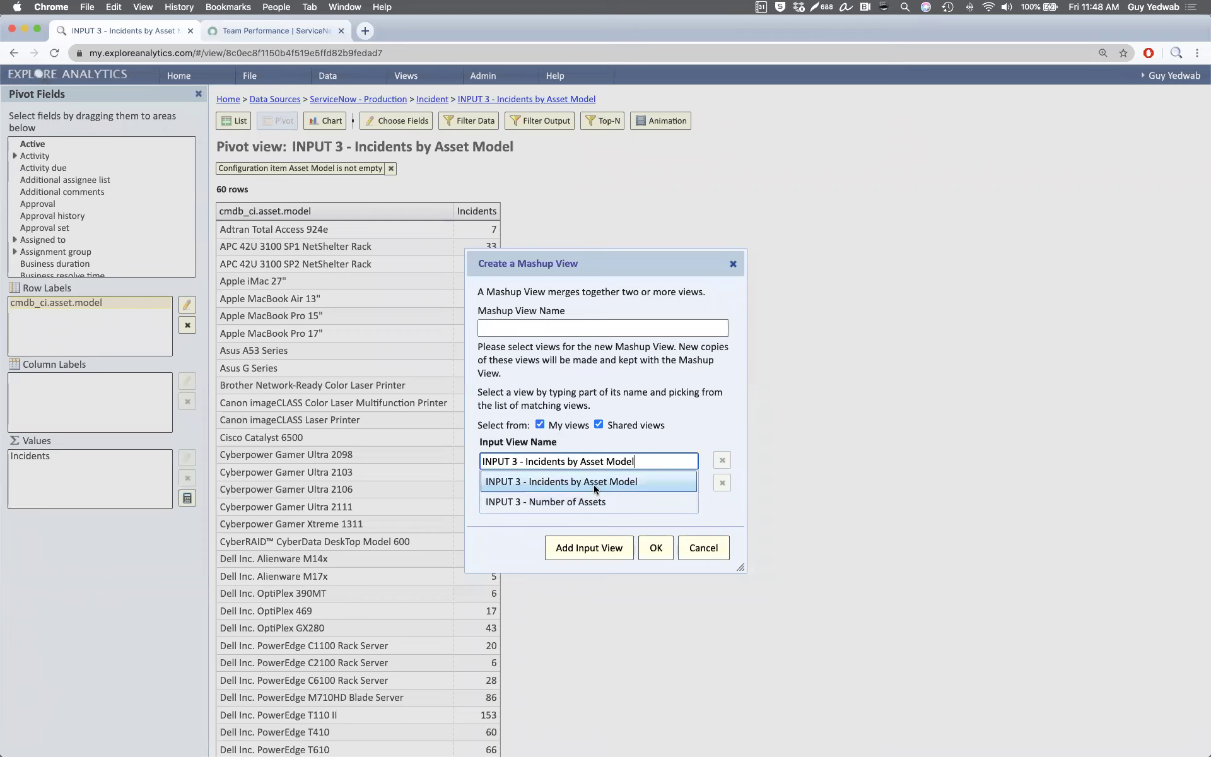
left_click(592, 484)
left_click(580, 490)
type("input 3 -")
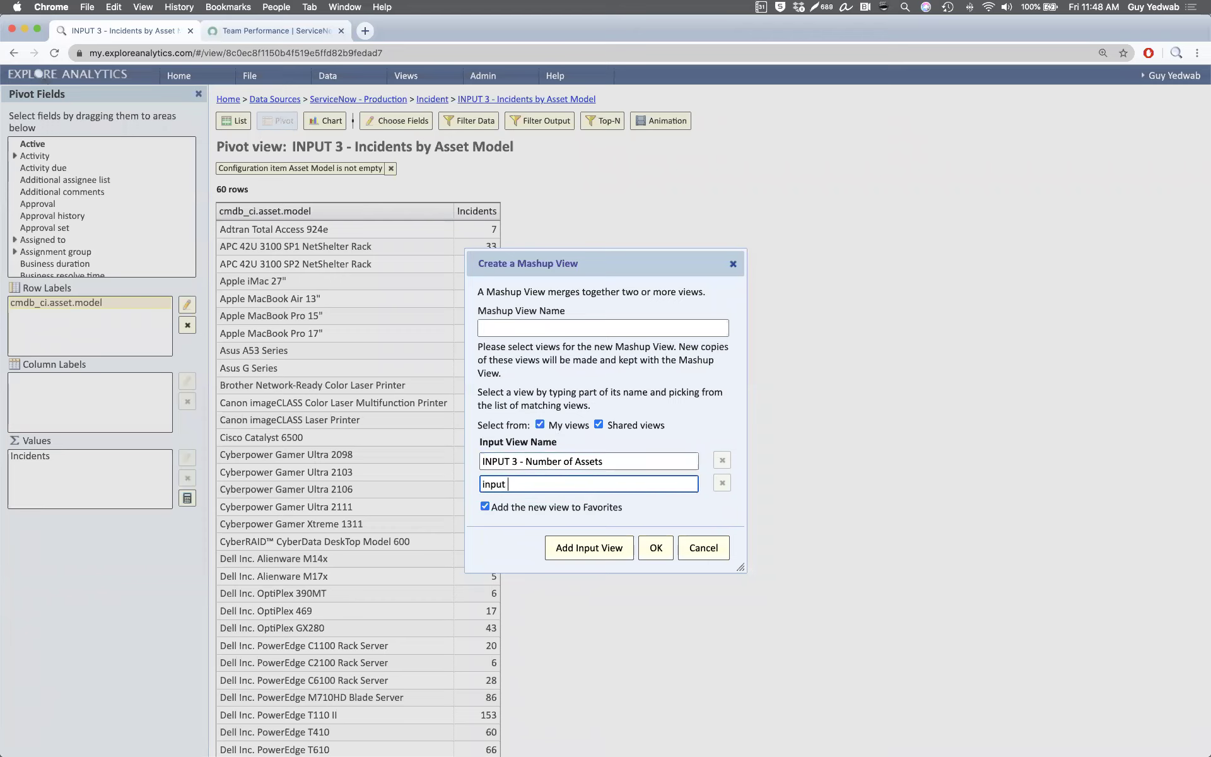
left_click(589, 508)
Step: Name the new mashup Second Mashup, create it, and look through how its asset and incident rows are merged
left_click(621, 330)
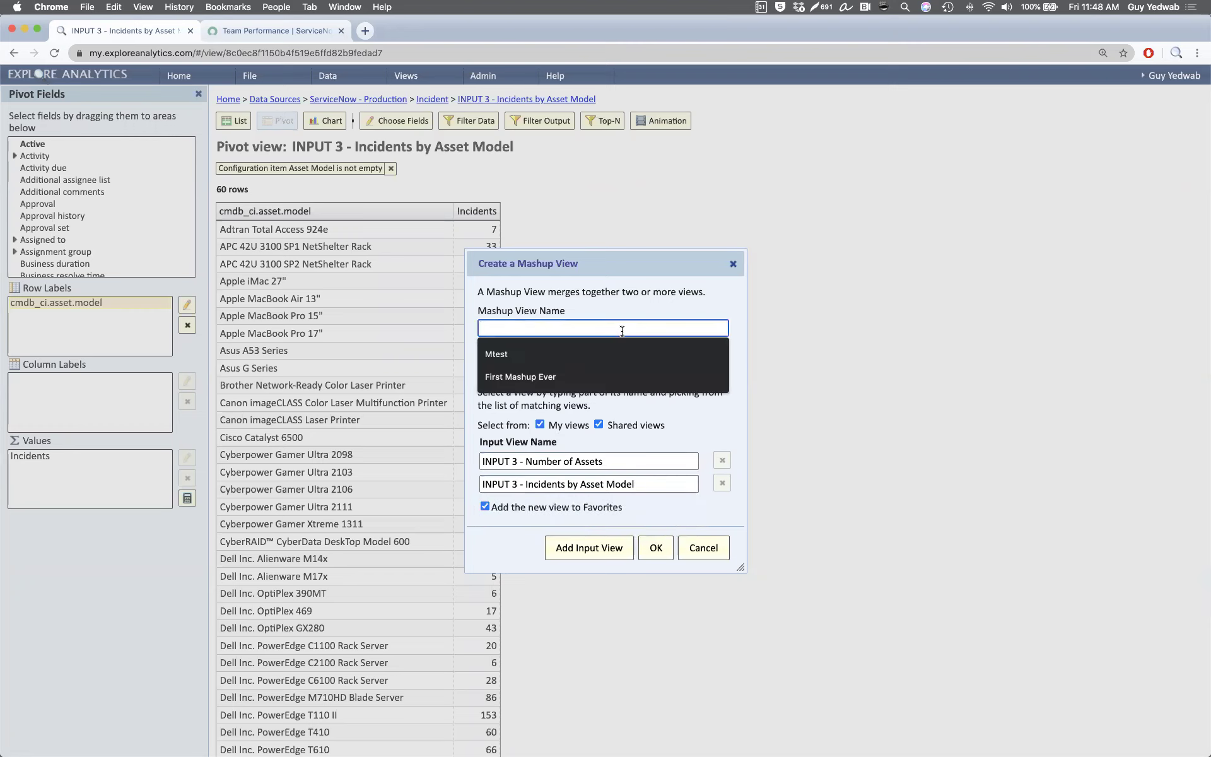
type("Second Mashup")
left_click(656, 547)
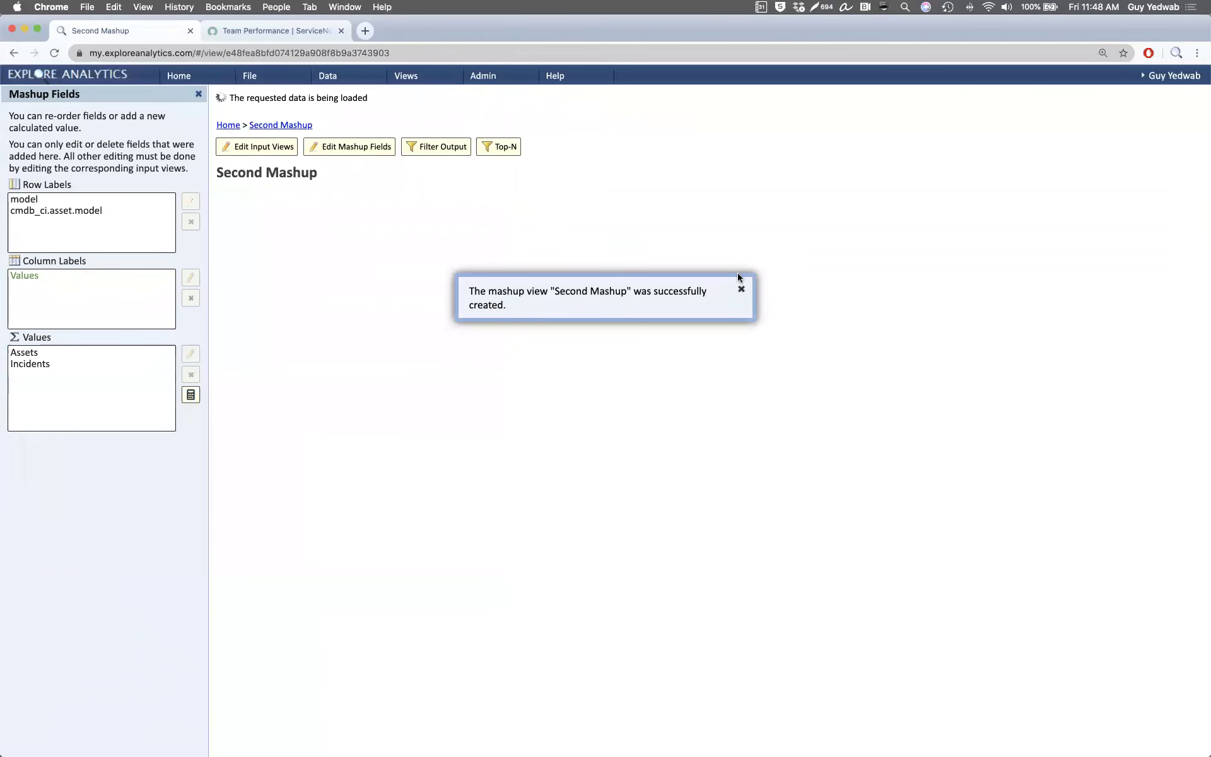
left_click(741, 289)
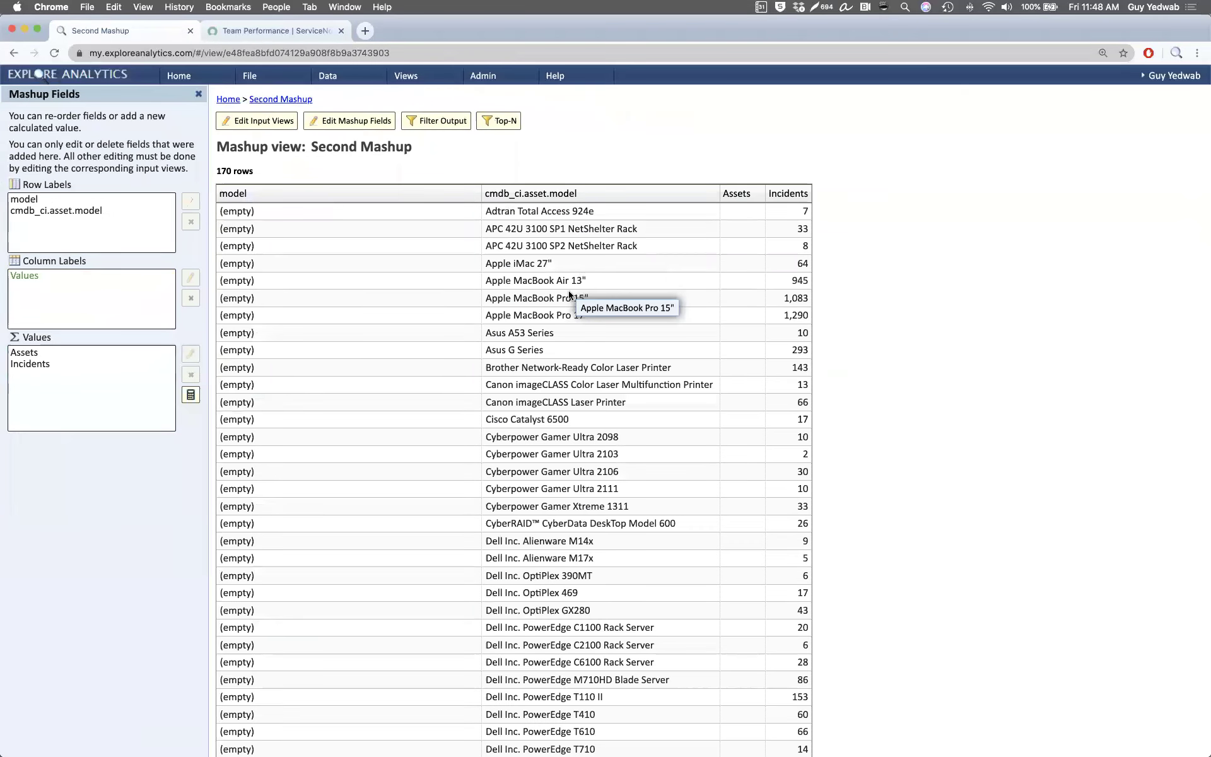
scroll(567, 302, "down", 20)
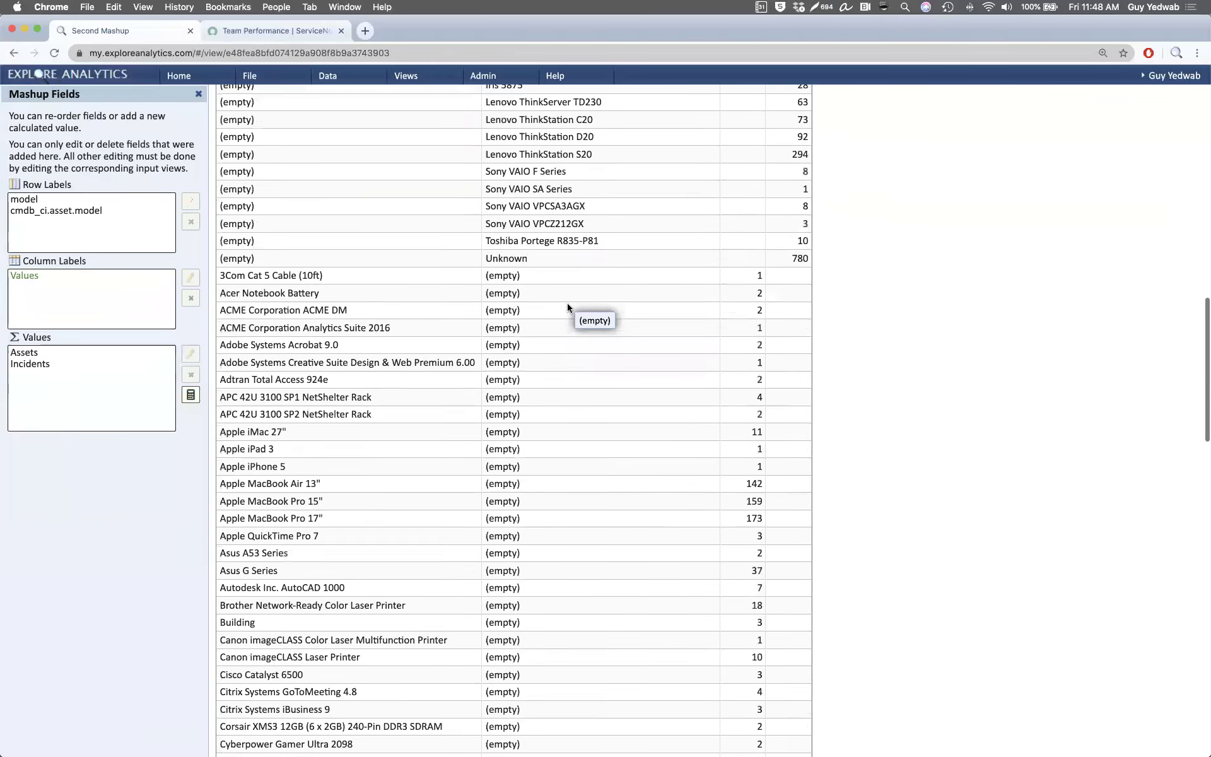
scroll(567, 306, "up", 3)
scroll(568, 307, "up", 15)
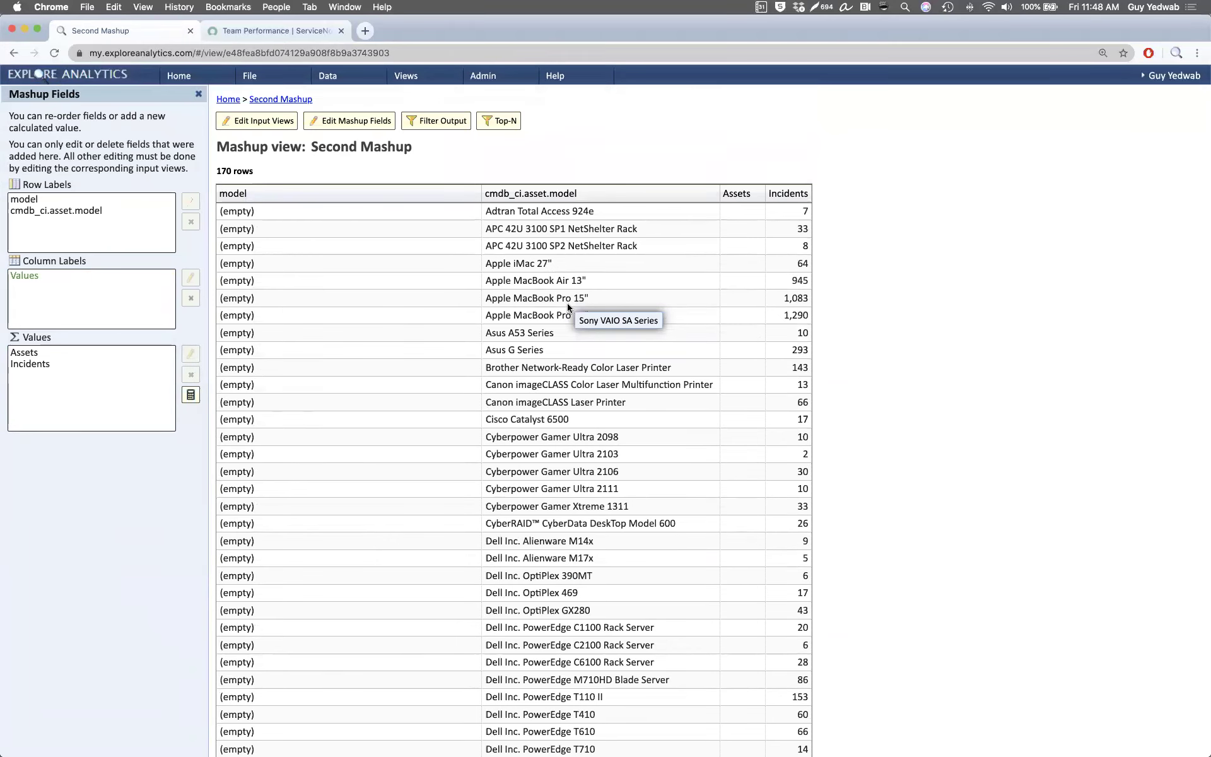
Step: In the mashup's Incidents by Asset Model input view, change the row label cmdb_ci.asset.model to Model
left_click(244, 125)
left_click(340, 207)
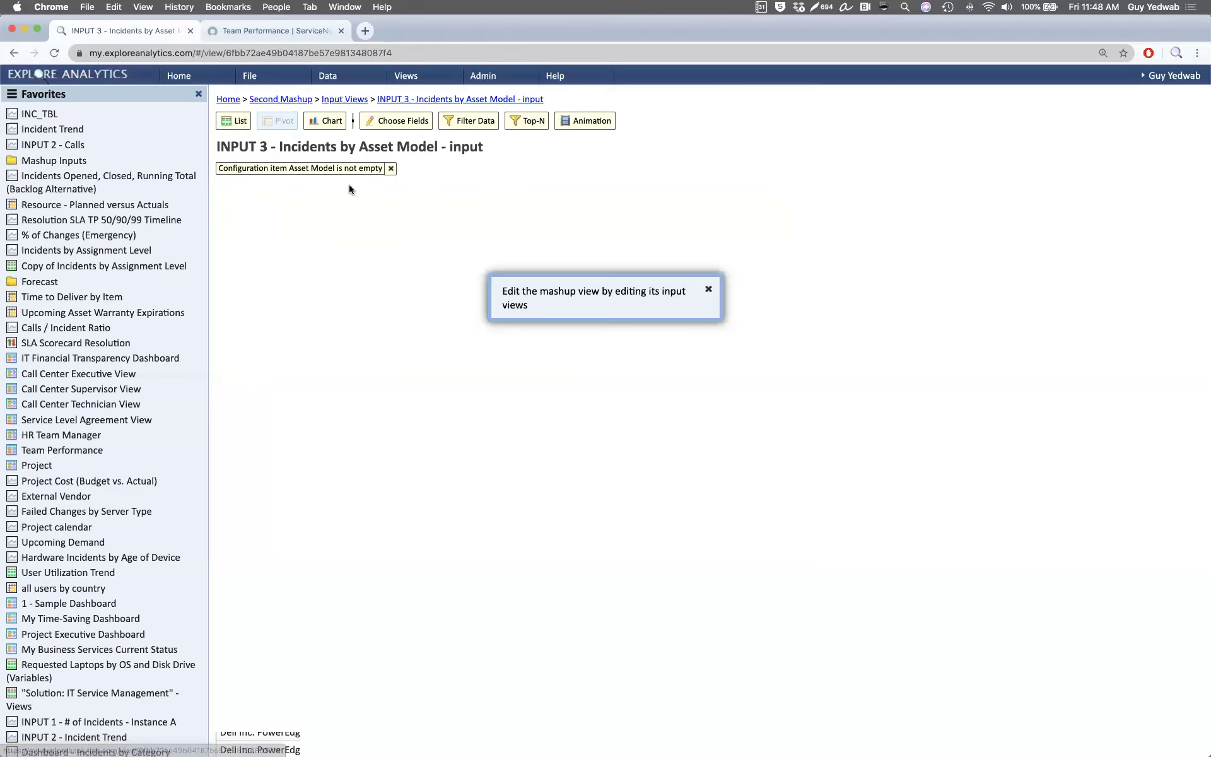
left_click(396, 120)
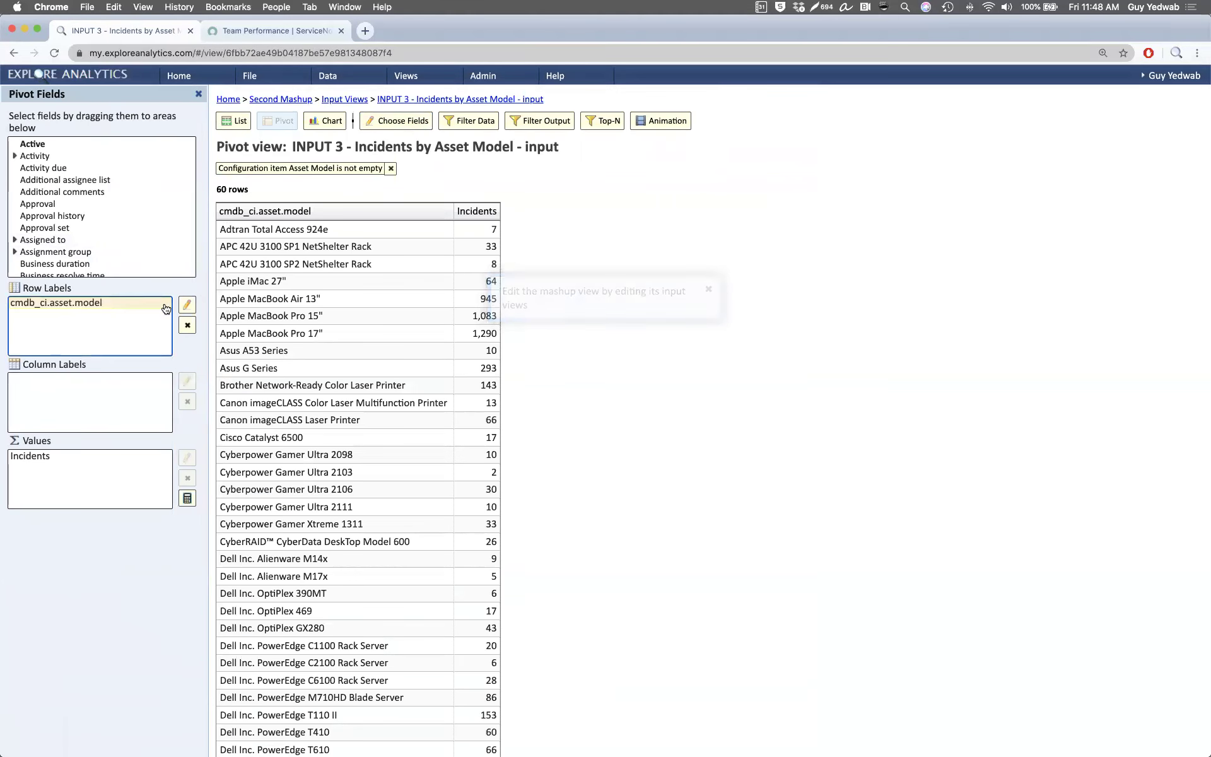
left_click(186, 305)
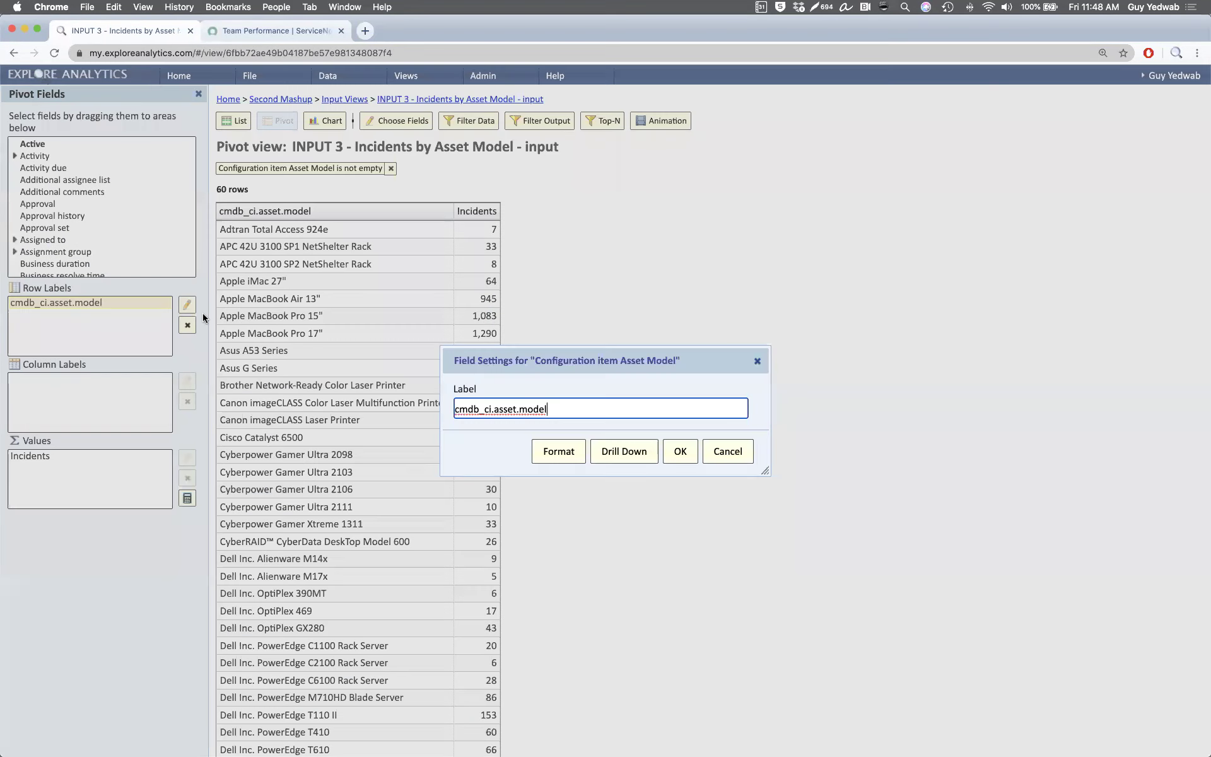
key("super+a")
type("Model")
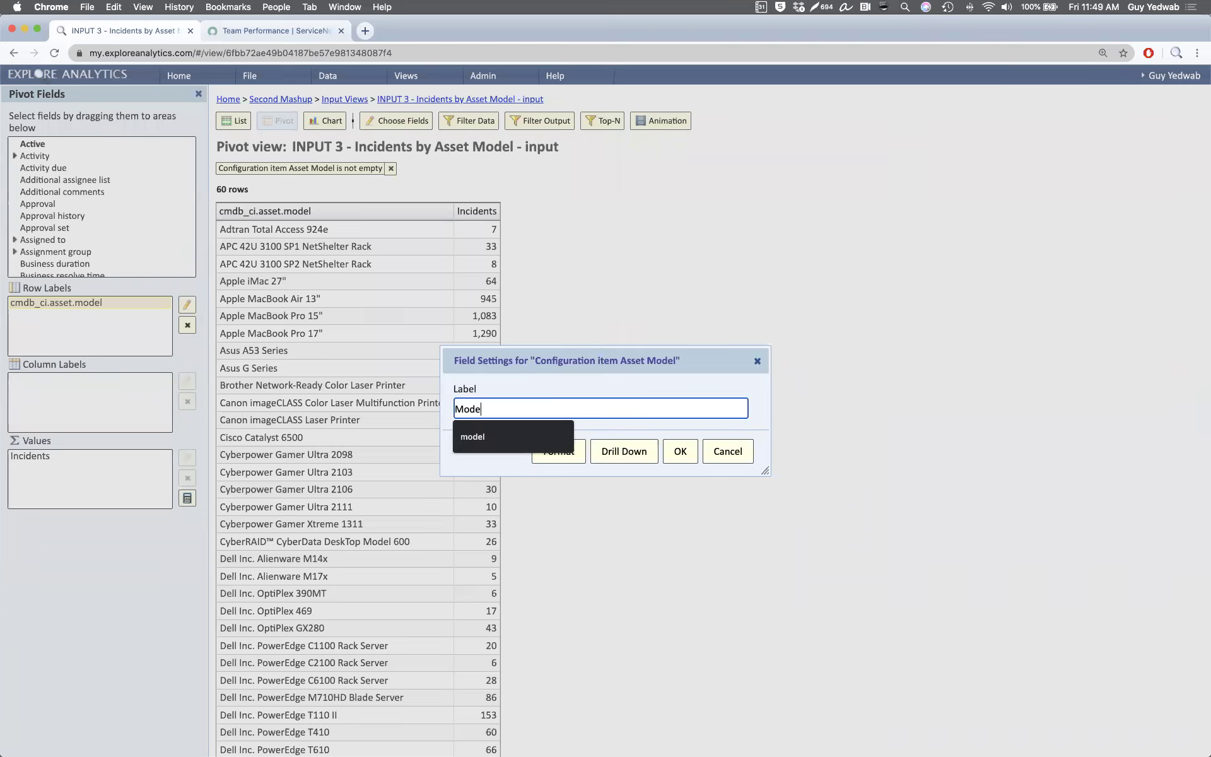
left_click(673, 451)
Step: In the mashup's Number of Assets input view, change the row label to Model and return to Second Mashup
left_click(353, 99)
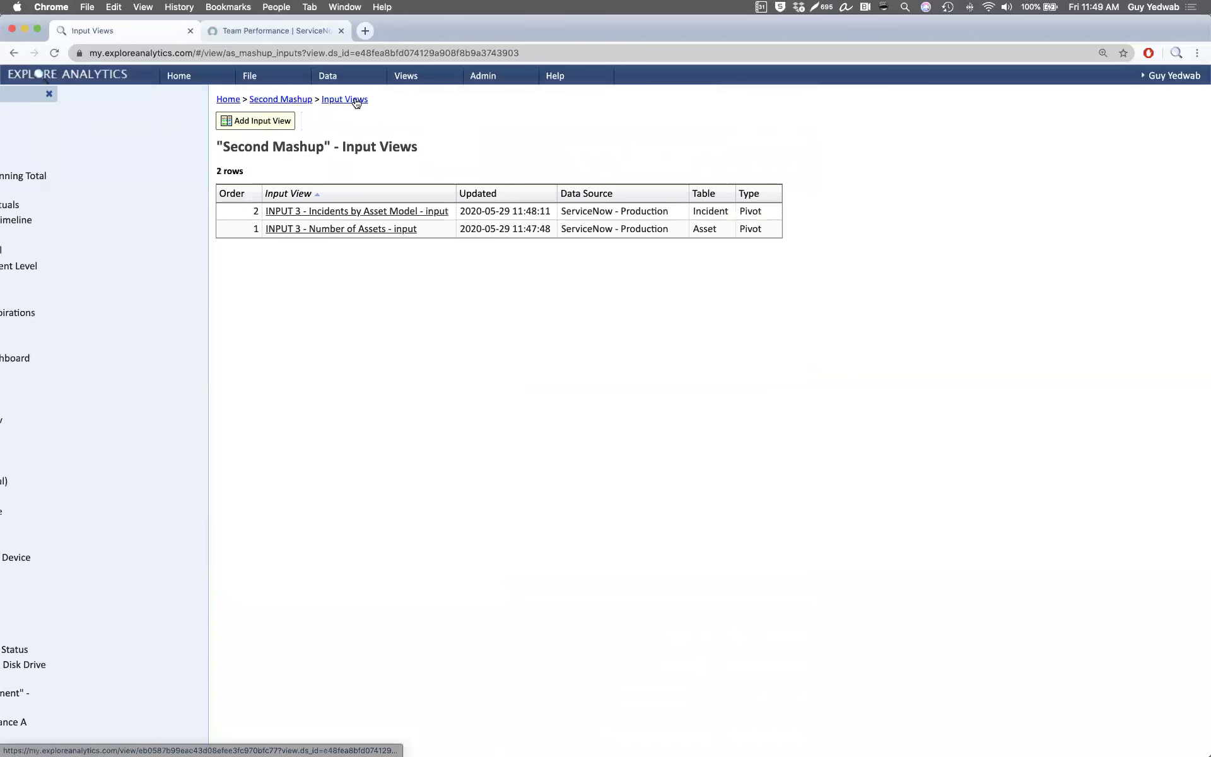
left_click(330, 230)
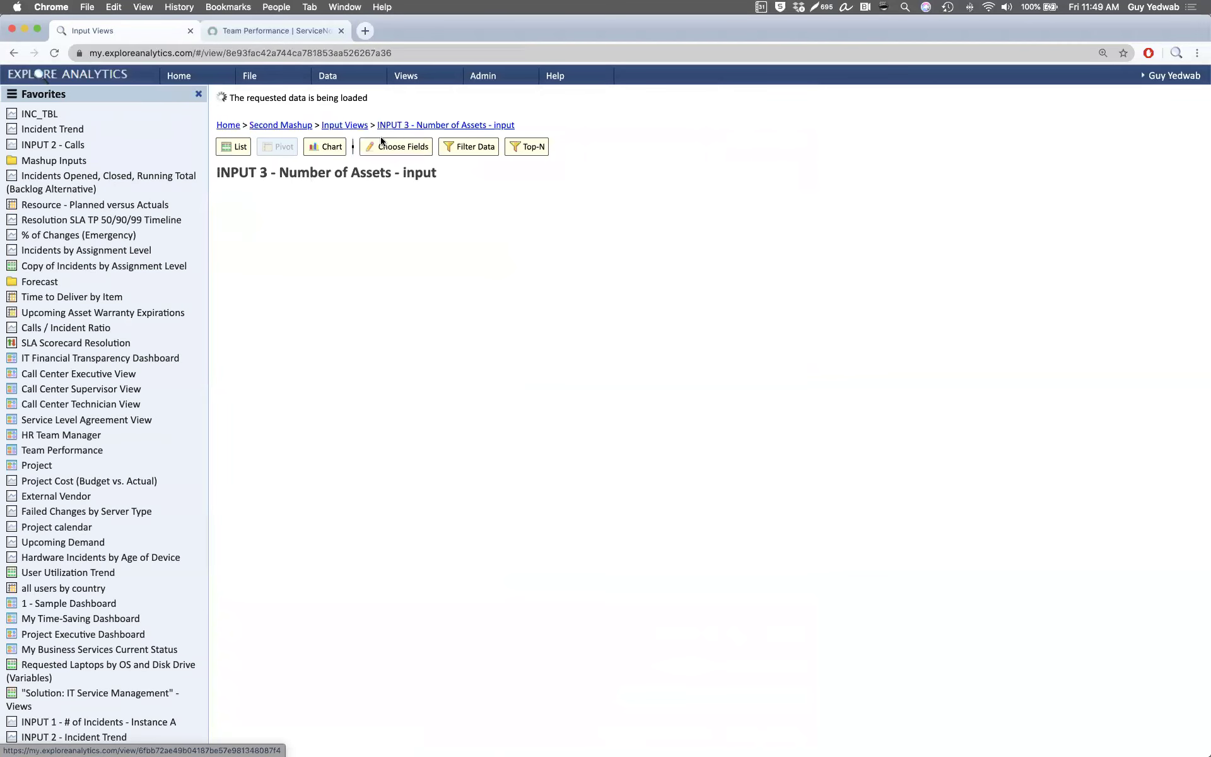
left_click(393, 121)
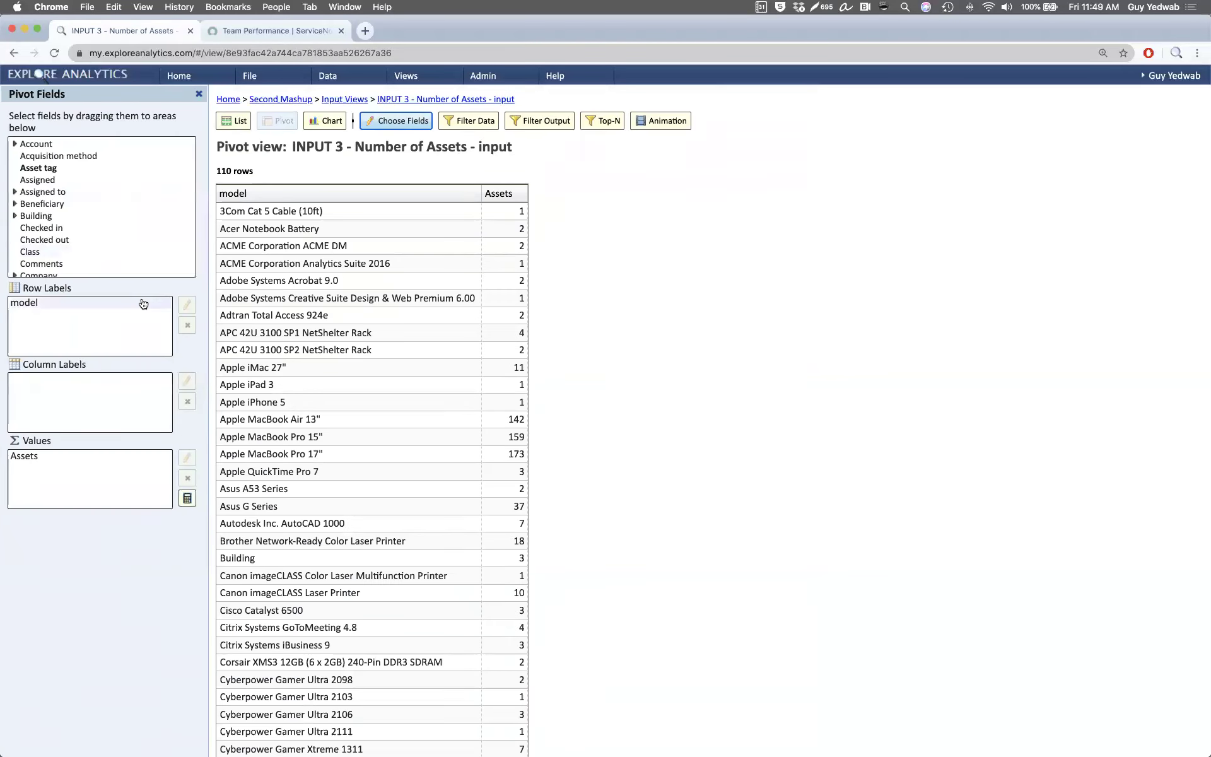
left_click(187, 305)
double_click(467, 408)
type("Model")
key("Return")
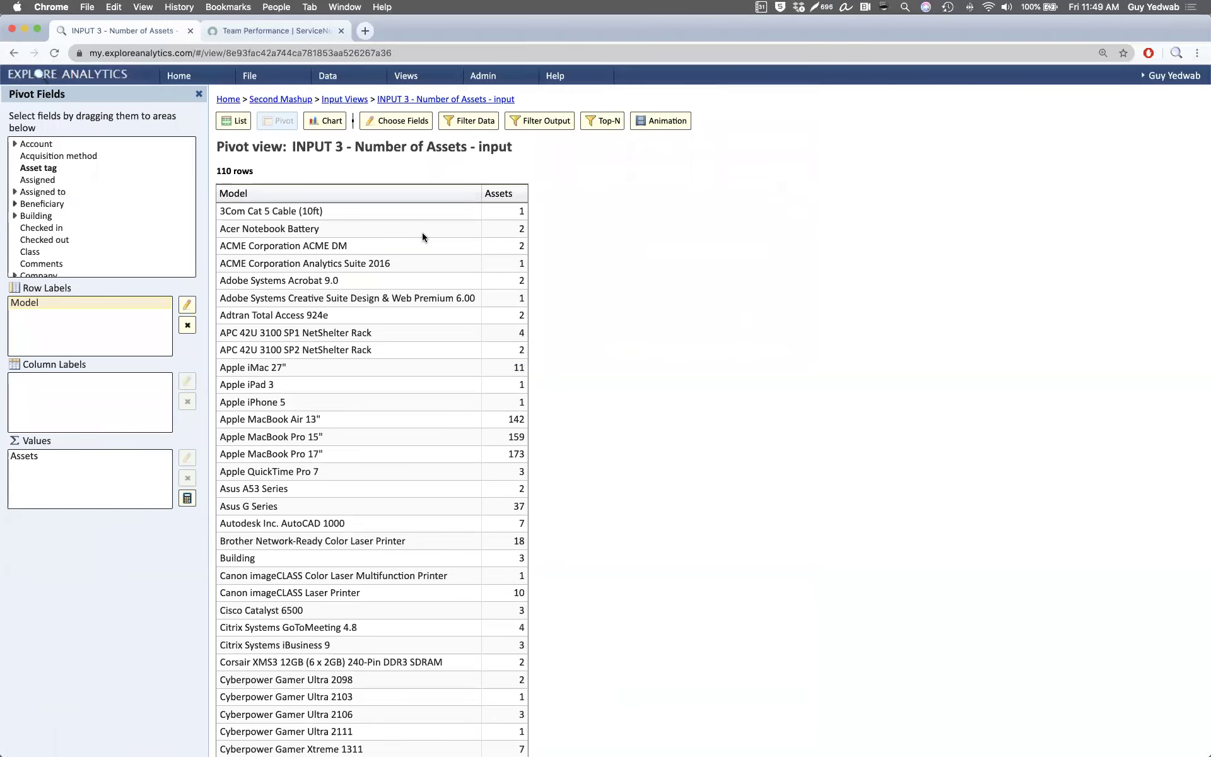
left_click(300, 101)
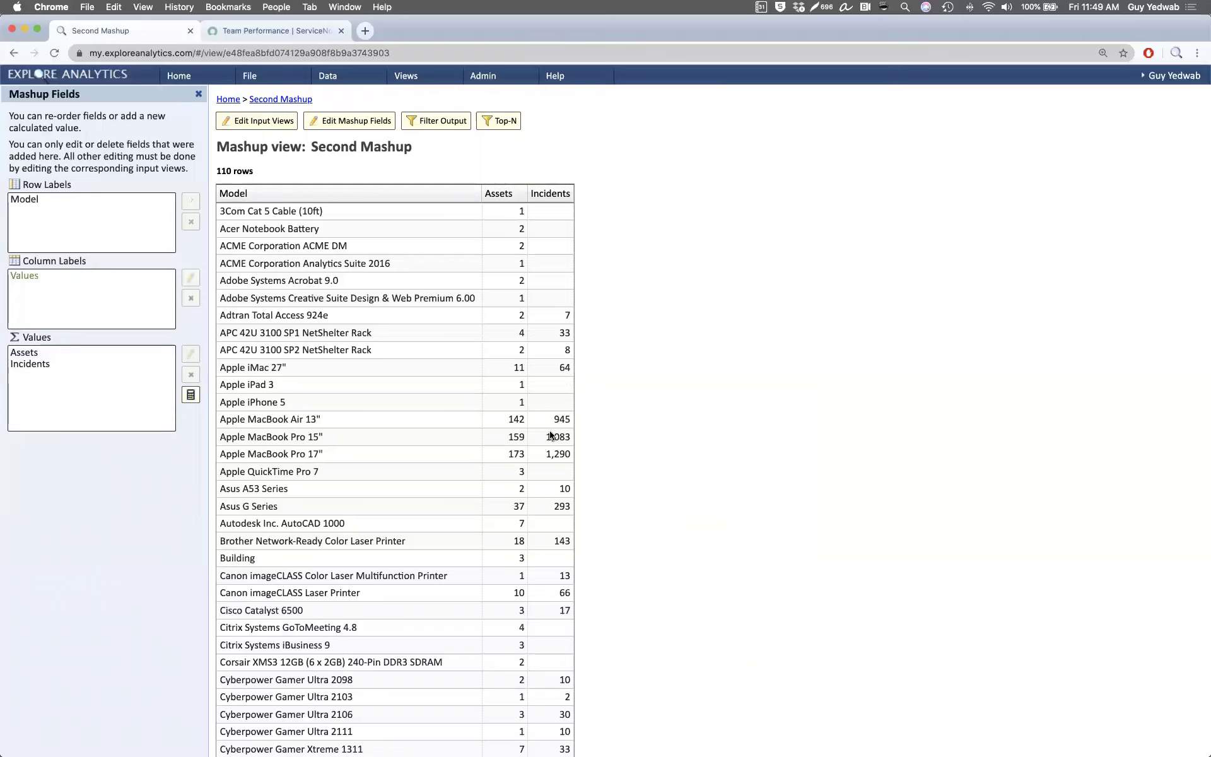
left_click_drag(561, 424, 478, 424)
Step: Add a calculated field named Incident per Asset to the mashup that divides Incidents by Assets
left_click(190, 394)
left_click(671, 345)
left_click(675, 360)
left_click(659, 367)
type("/")
left_click(683, 346)
left_click(668, 332)
left_click(658, 367)
left_click(654, 290)
type("Incident per Asset")
left_click(731, 569)
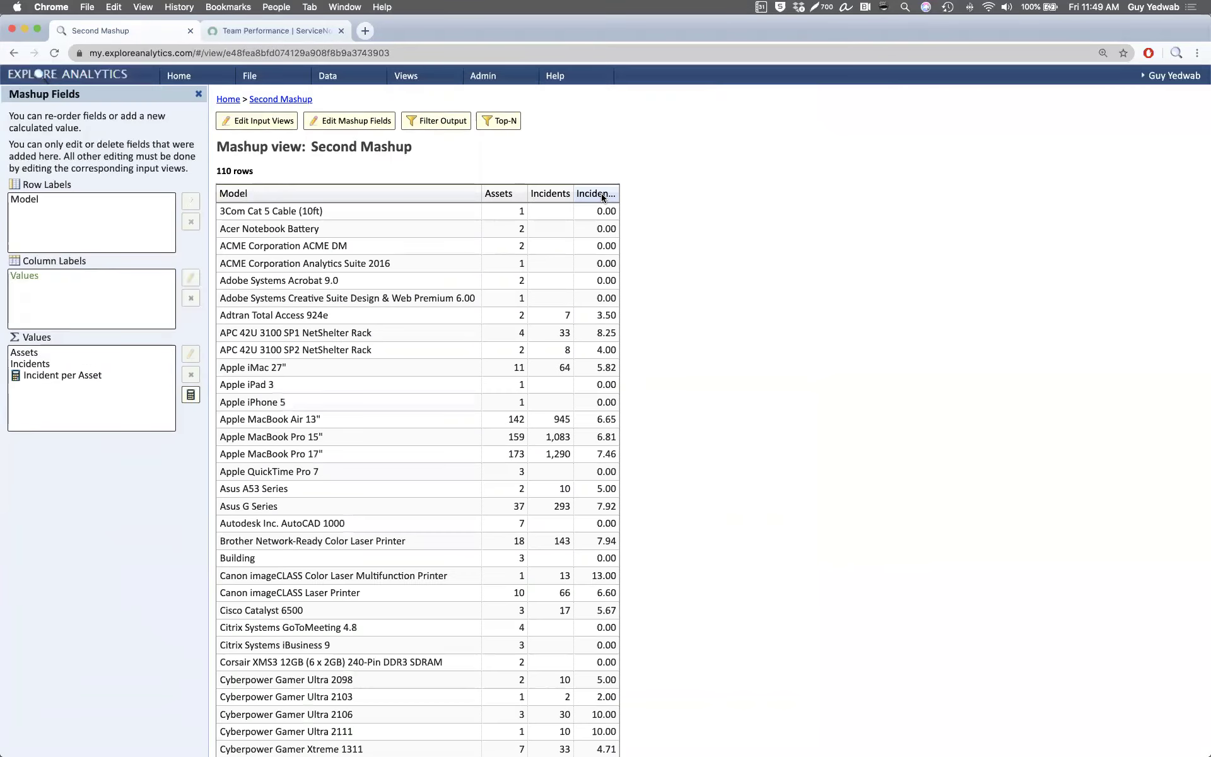
Step: Sort the mashup by Incident per Asset in descending order and examine the Unknown model's row
left_click(602, 197)
left_click(628, 224)
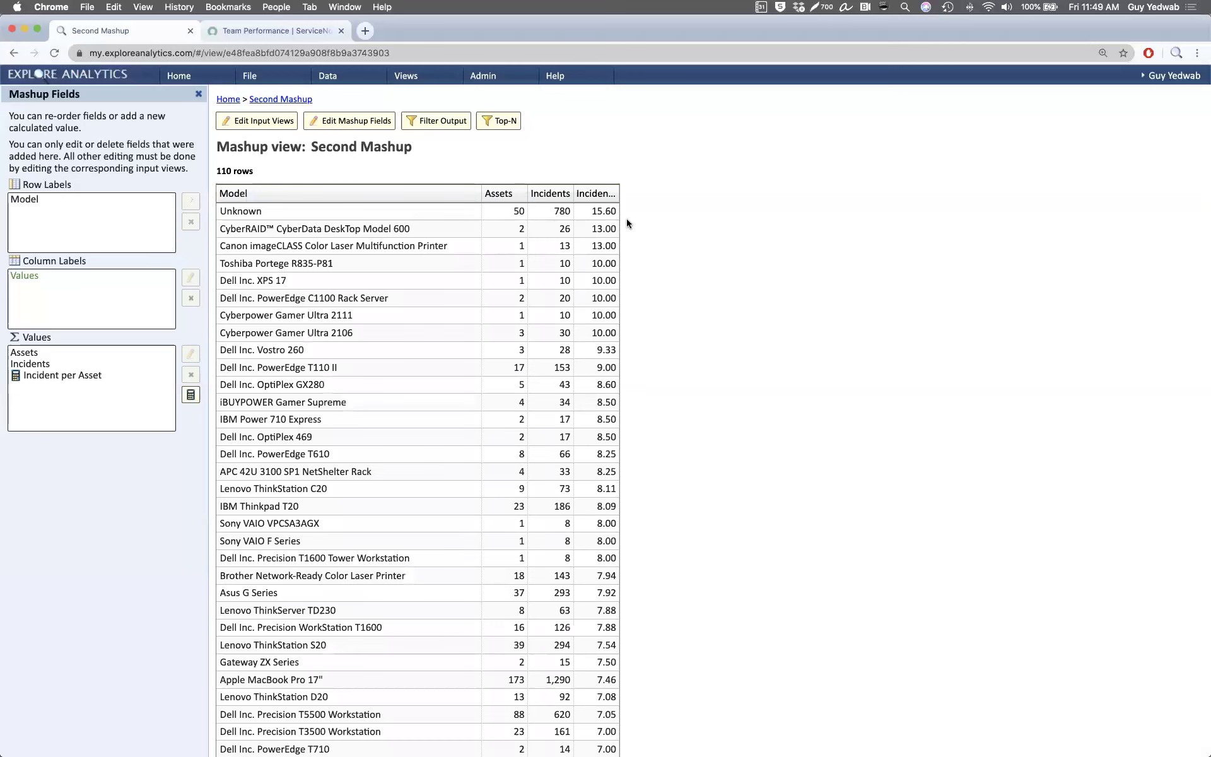
left_click_drag(618, 210, 305, 202)
left_click_drag(231, 216, 220, 214)
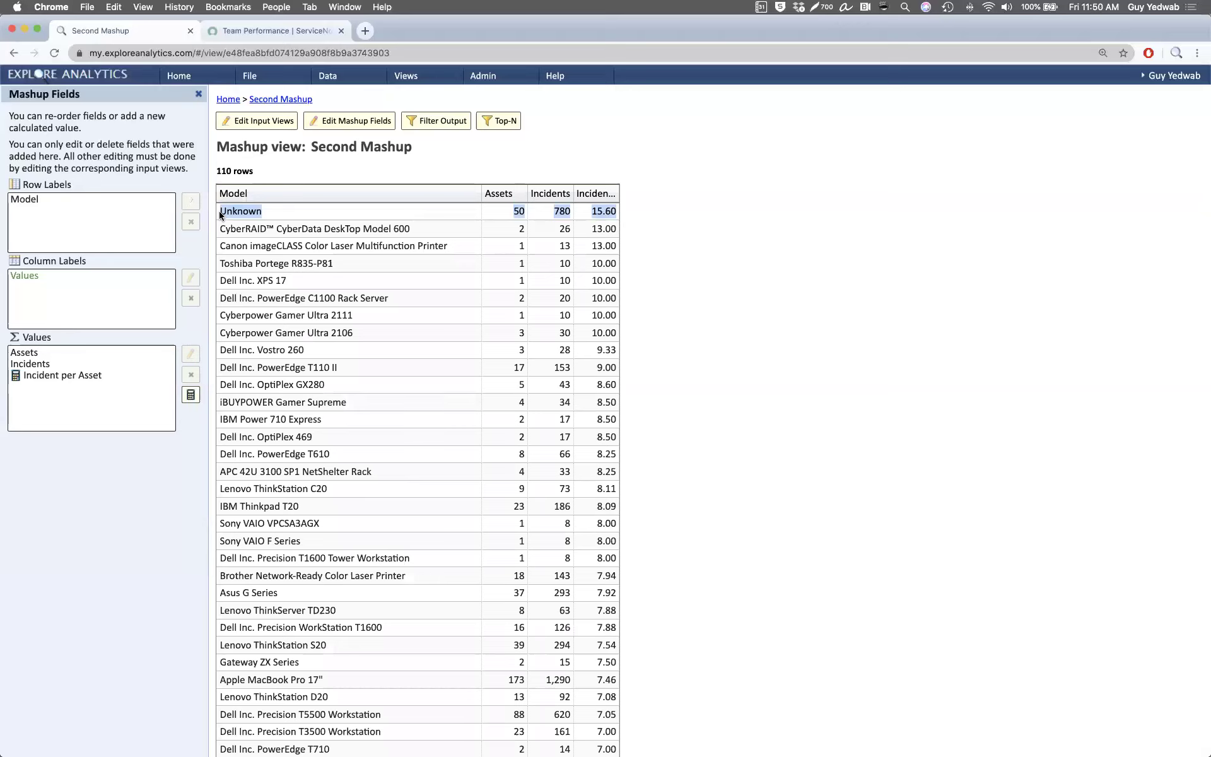
left_click(771, 339)
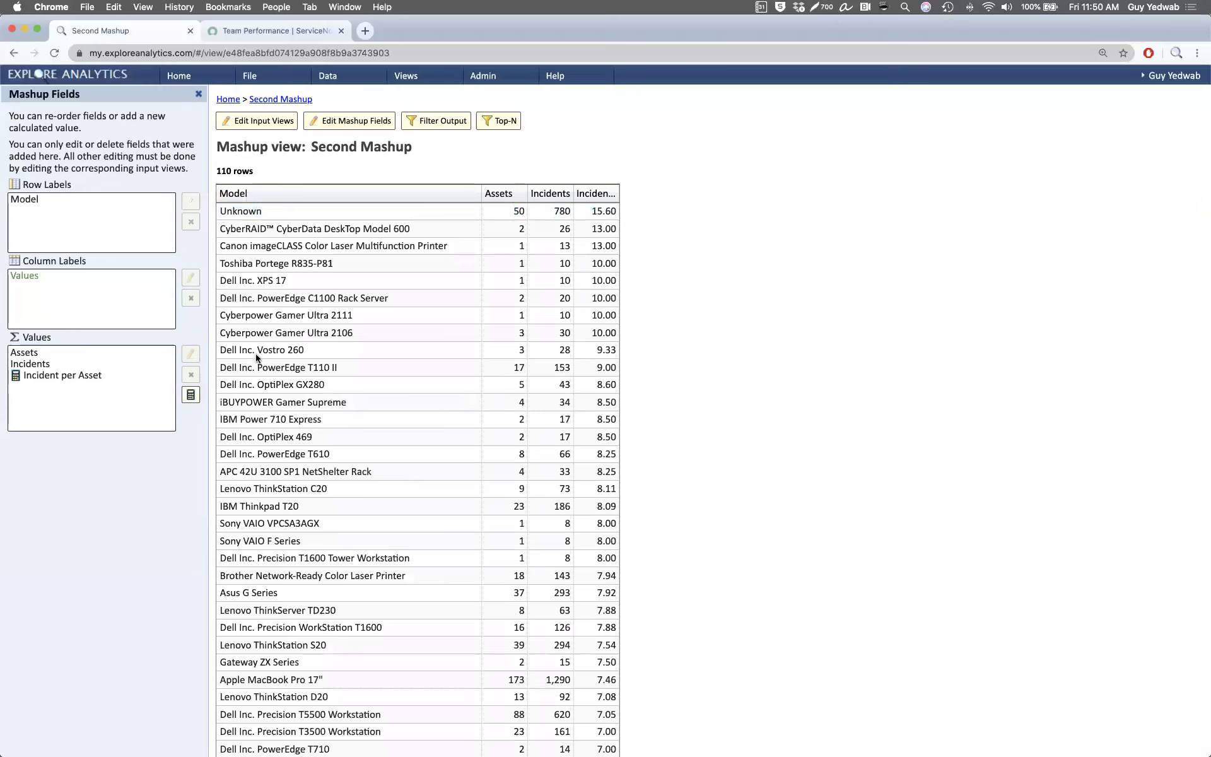
Step: Compare the Dell Inc. Vostro 260 and Precision T5500 Workstation rows, and widen the Incident per Asset column to show its full heading
left_click_drag(222, 346, 615, 355)
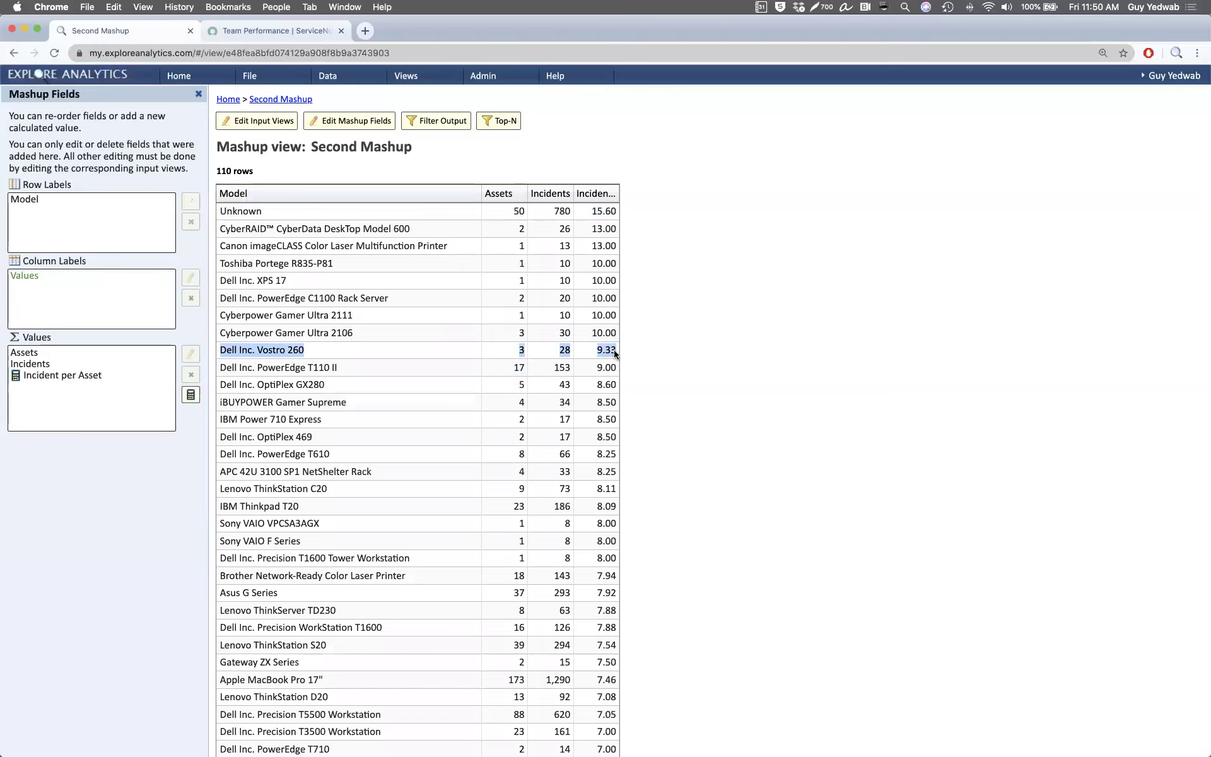
scroll(544, 512, "down", 2)
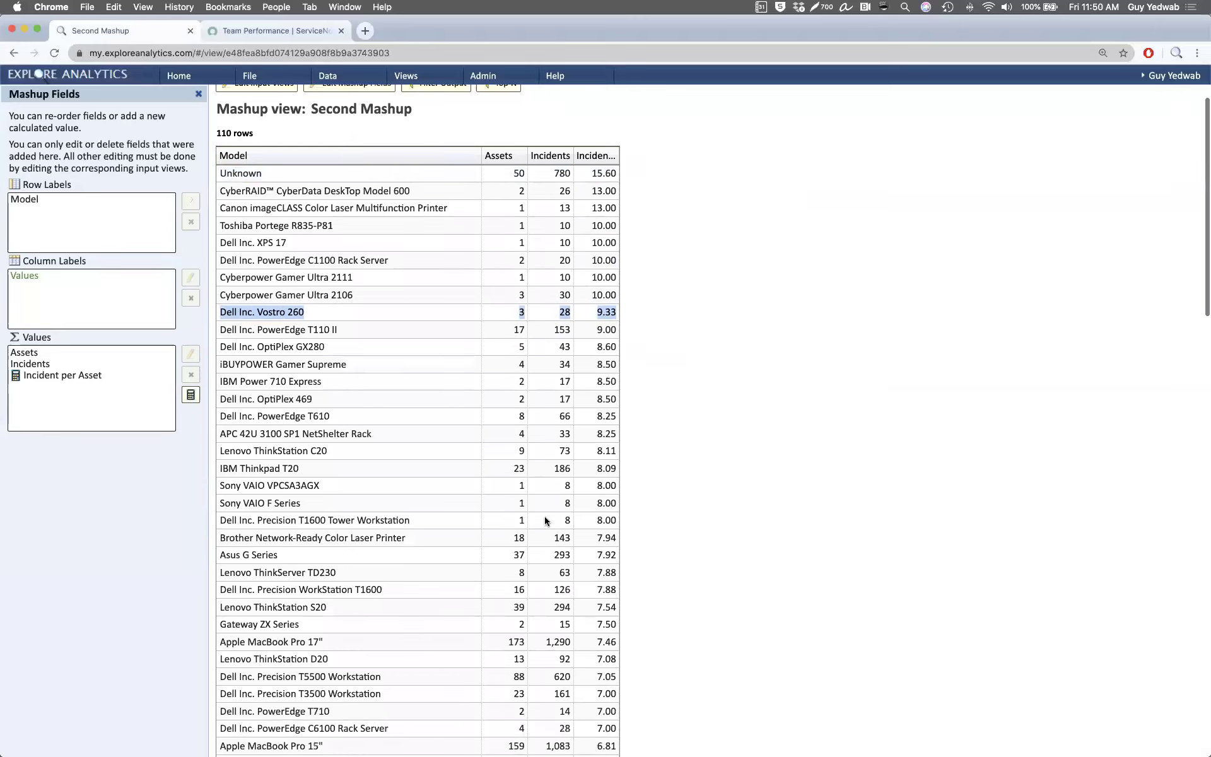
left_click_drag(216, 673, 507, 680)
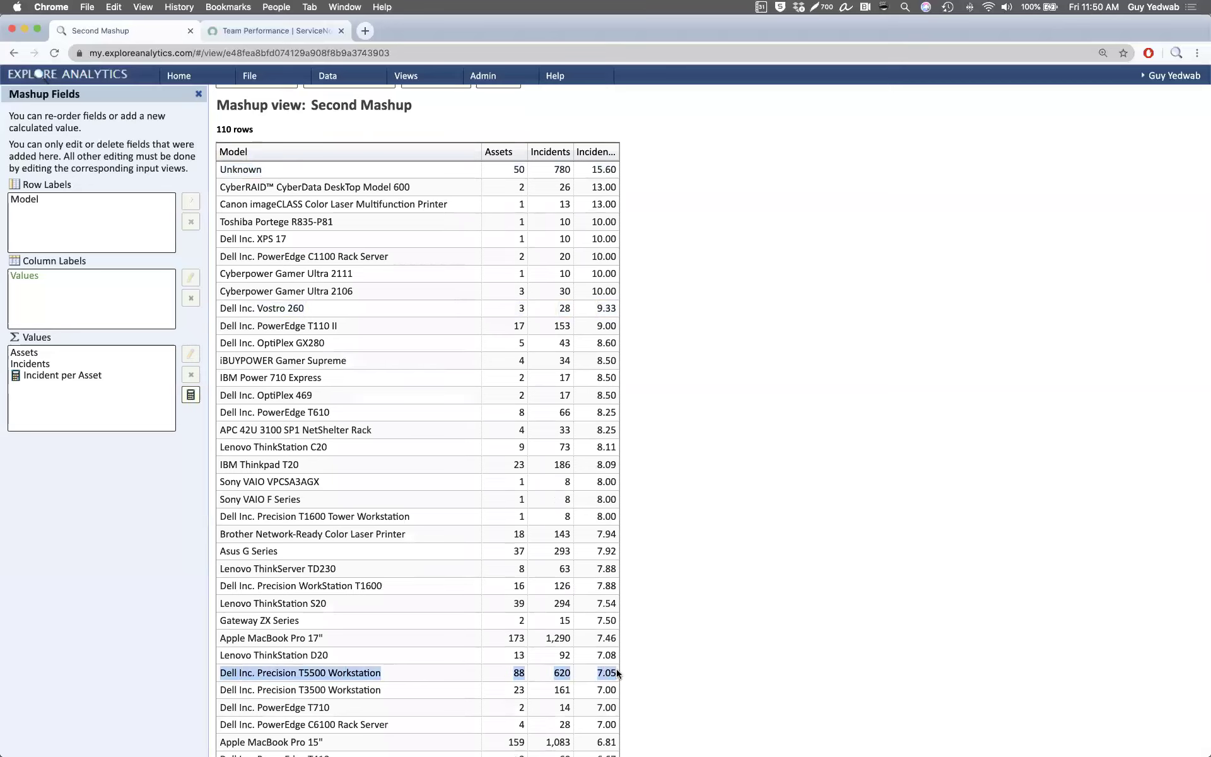
left_click(660, 588)
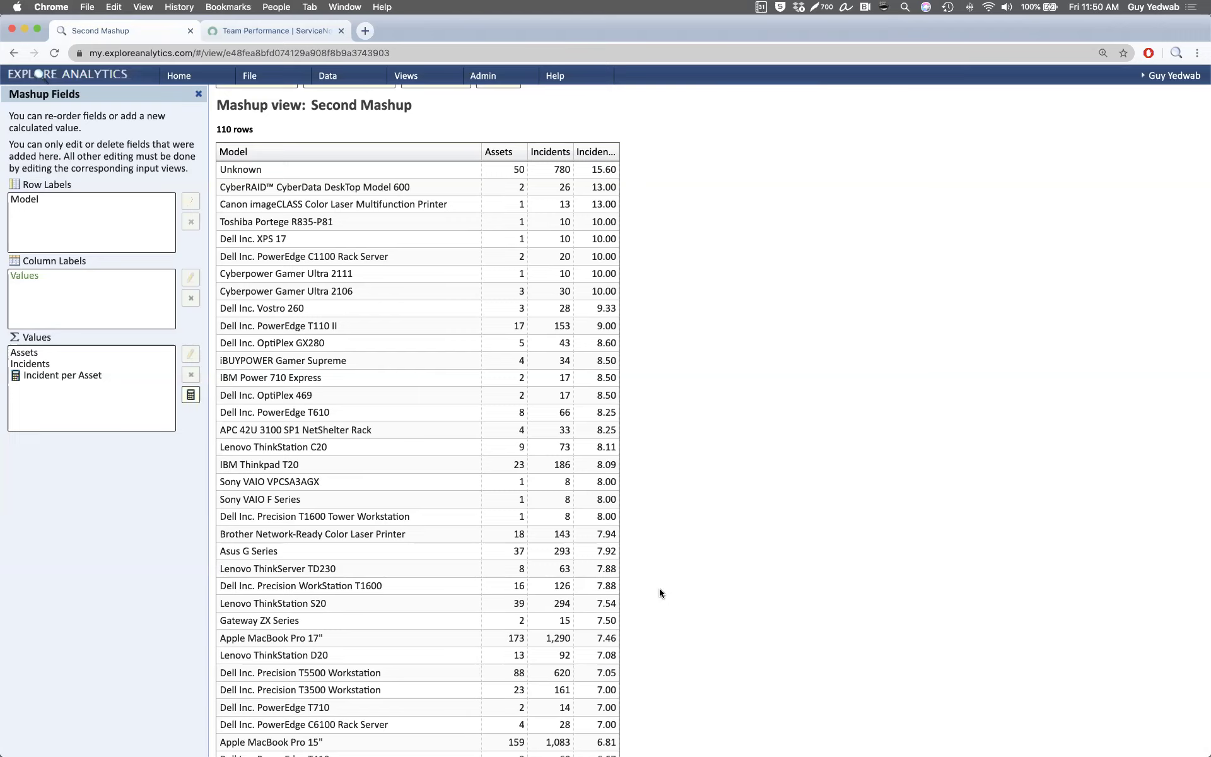
scroll(659, 587, "up", 2)
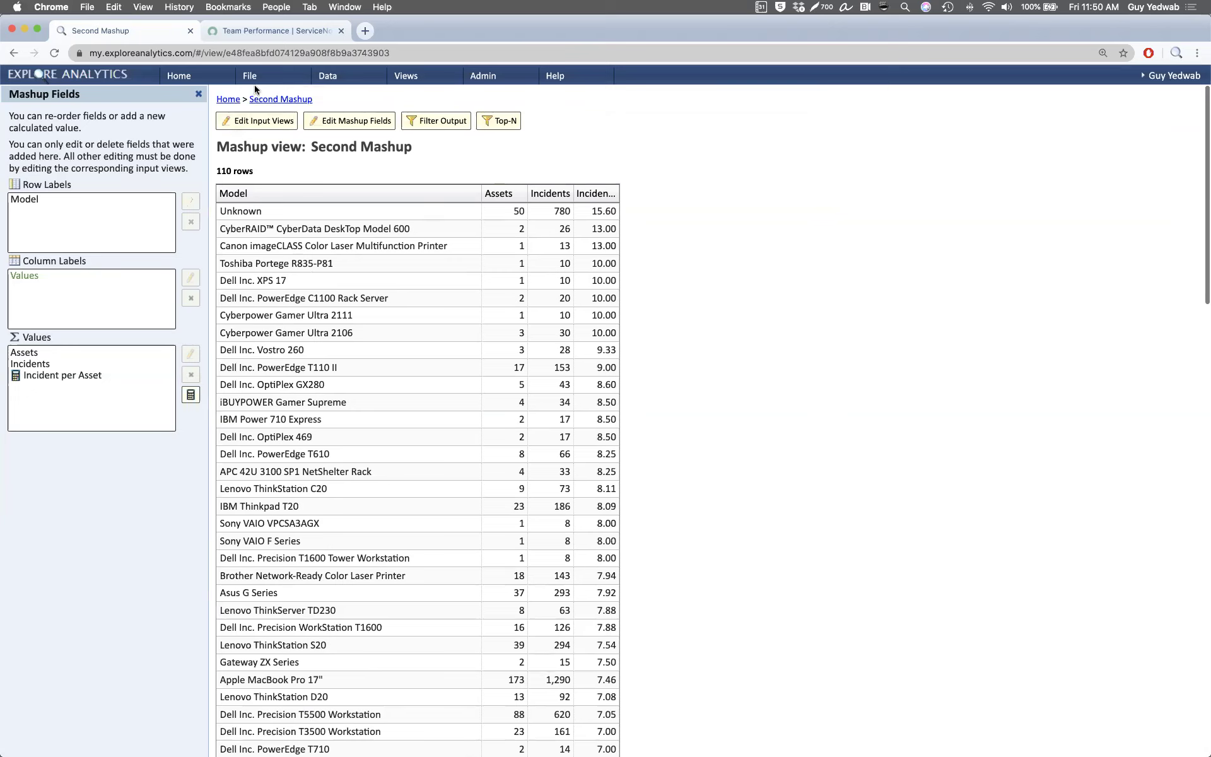
left_click_drag(616, 193, 714, 193)
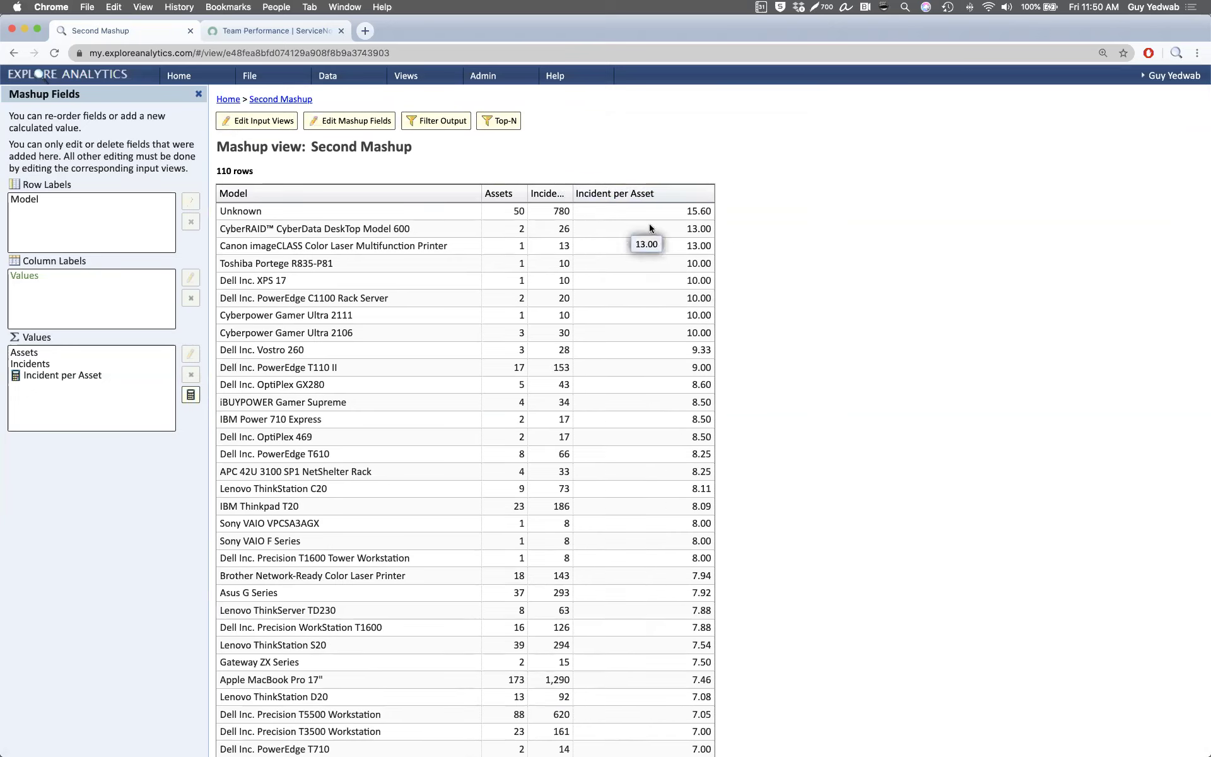
Step: Review the Track Trend table, retention and schedule settings for Second Mashup, and close them without setting up tracking
left_click(275, 79)
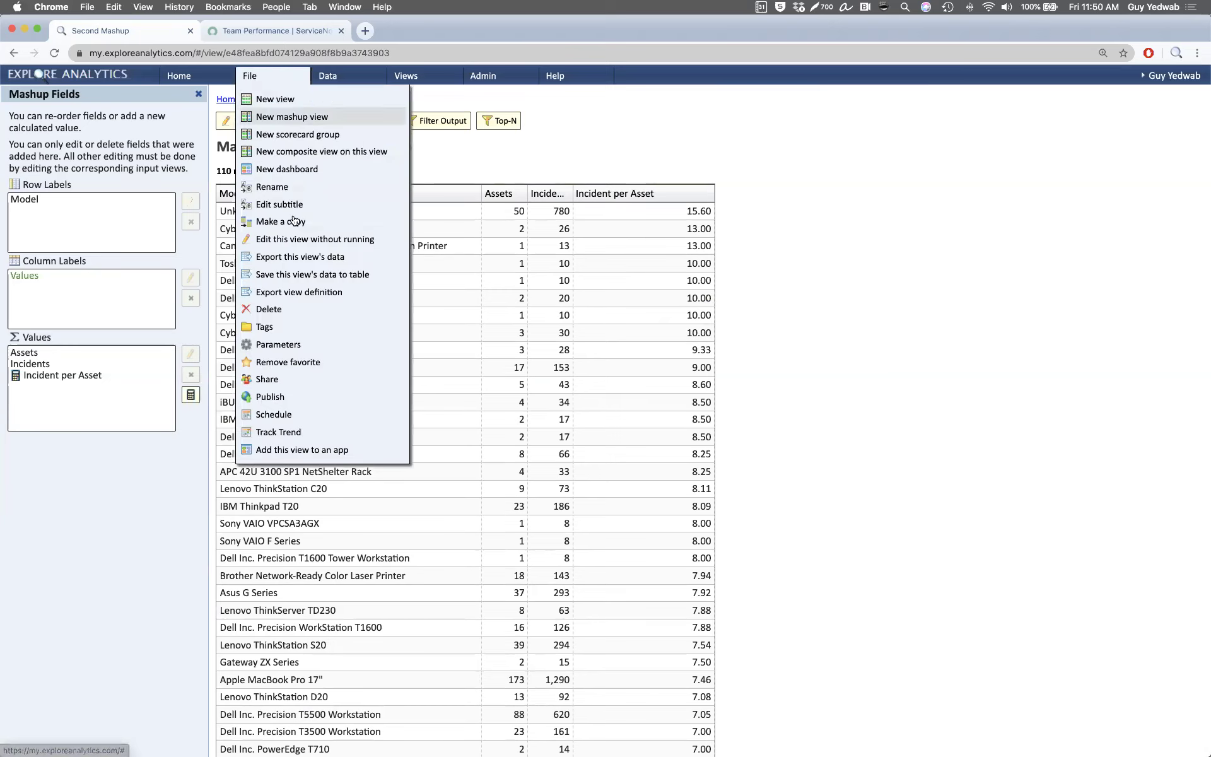
left_click(285, 435)
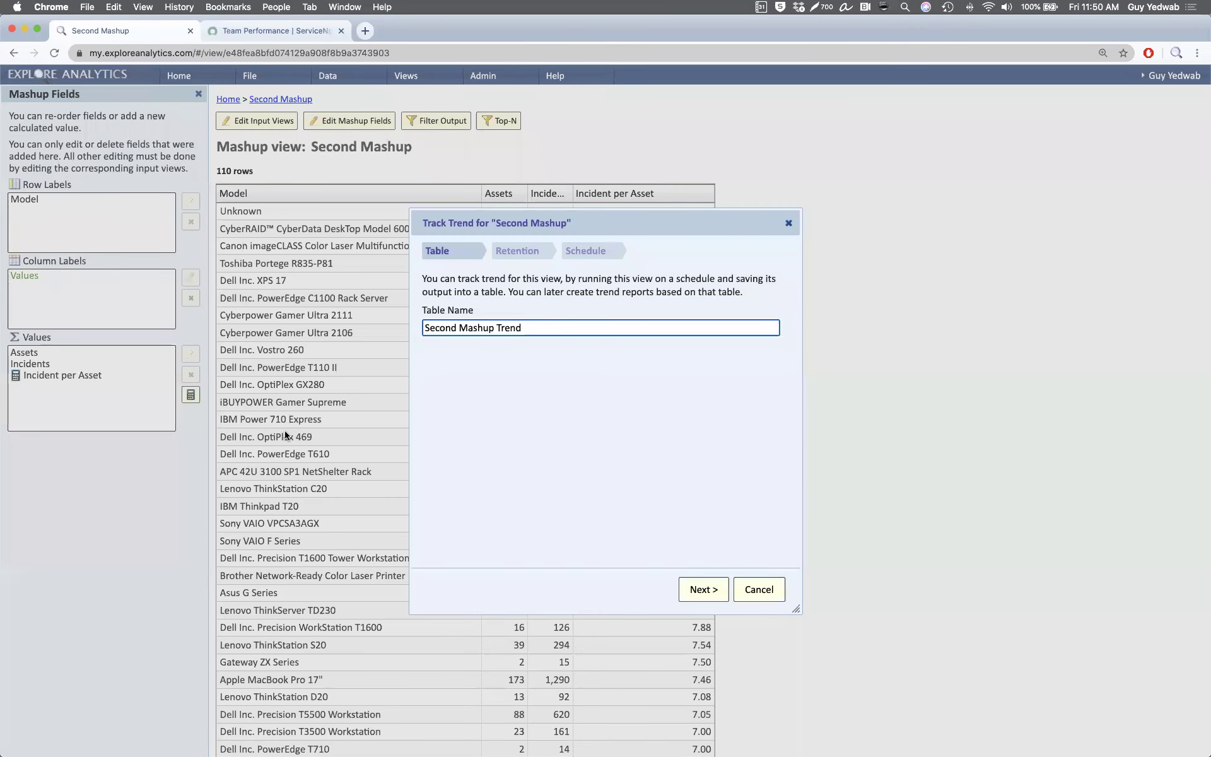
left_click(697, 587)
left_click(698, 586)
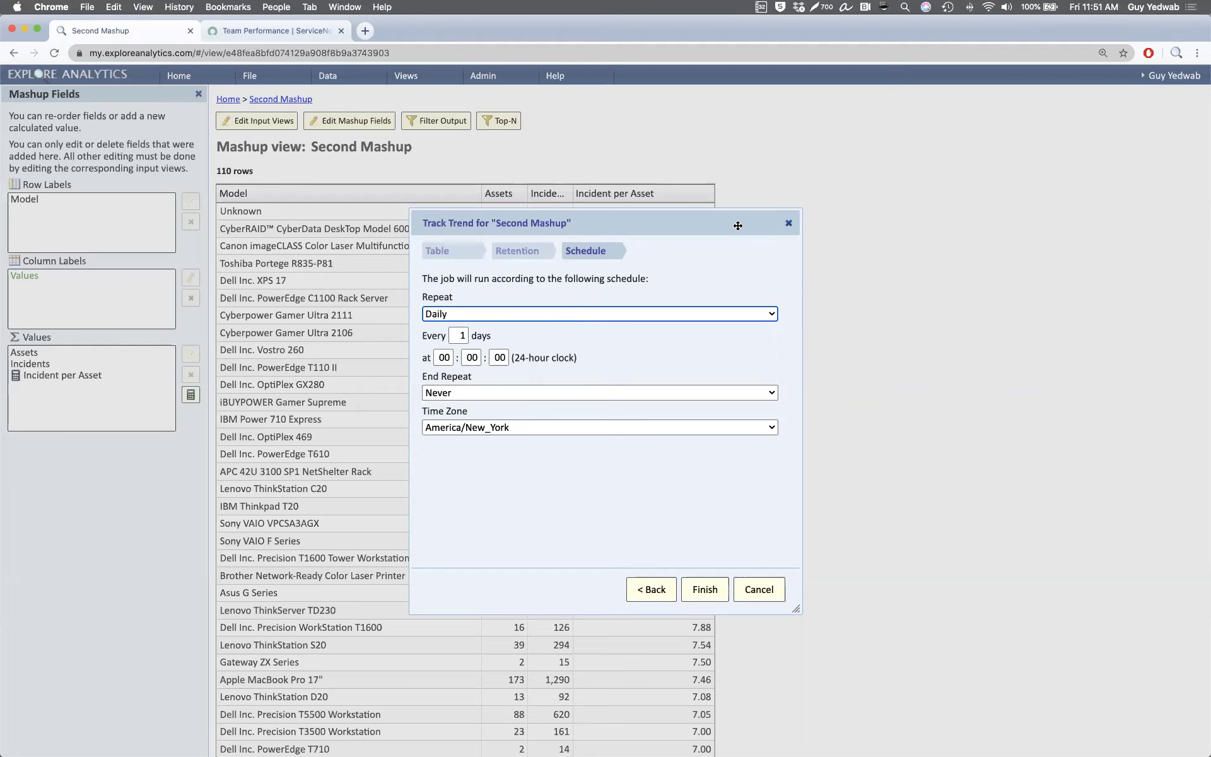
left_click(788, 222)
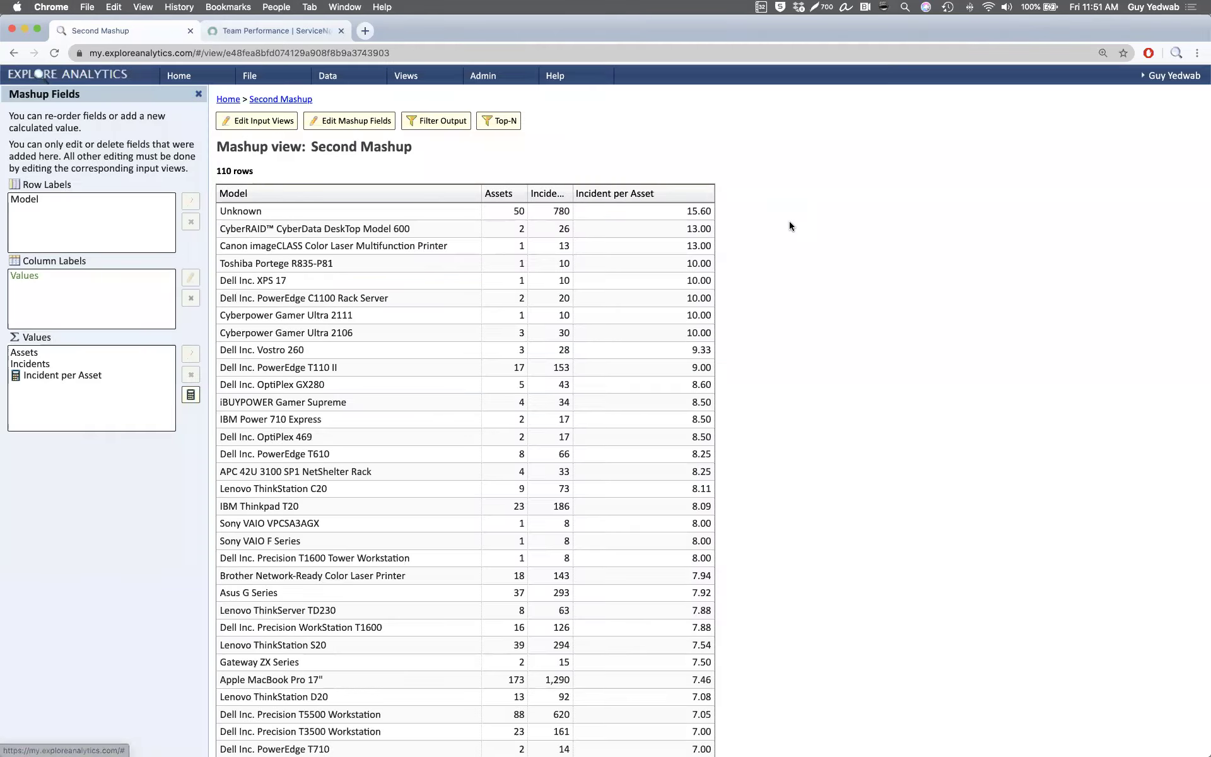
Step: Bring back the favorites list, open the Incidents by Assignment Level chart, and inspect its donut slices
left_click(428, 79)
left_click(429, 98)
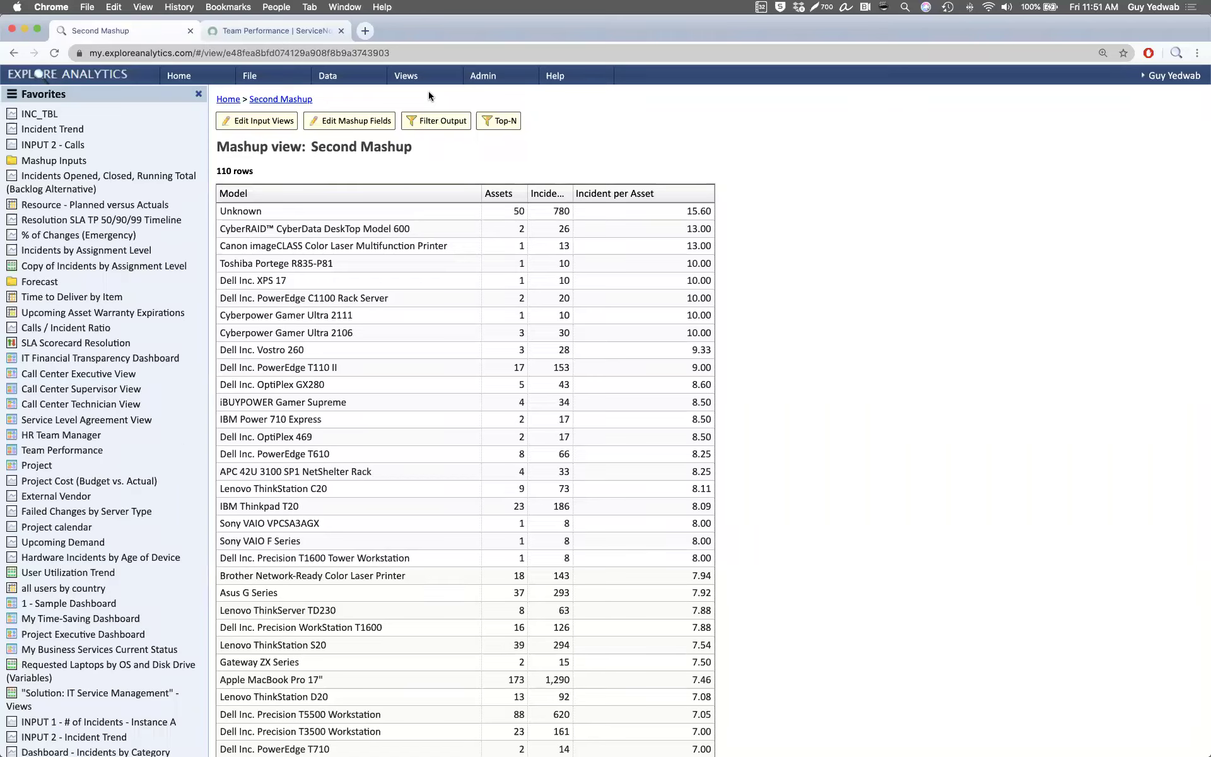
left_click(130, 250)
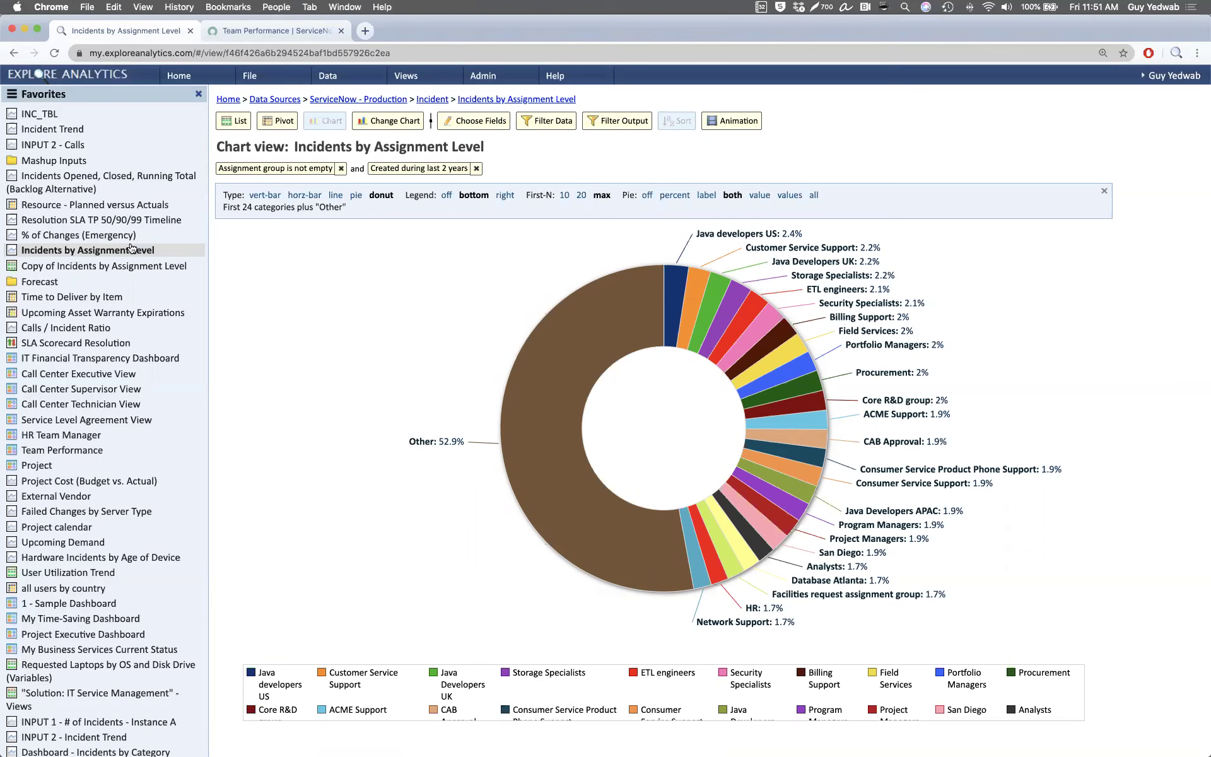
mouse_move(575, 307)
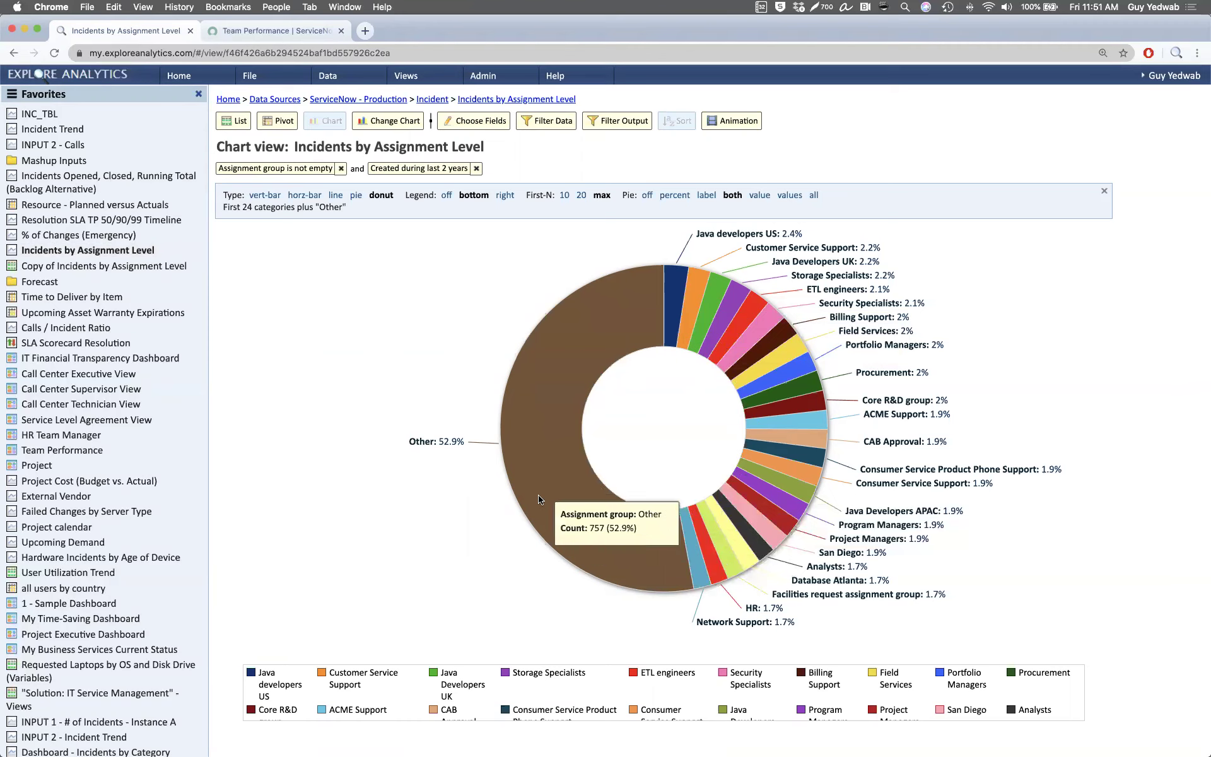
Step: Switch to the groups list workbook in Excel and review the Level values assigned to the groups through the end of the list
left_click(645, 490)
left_click(667, 507)
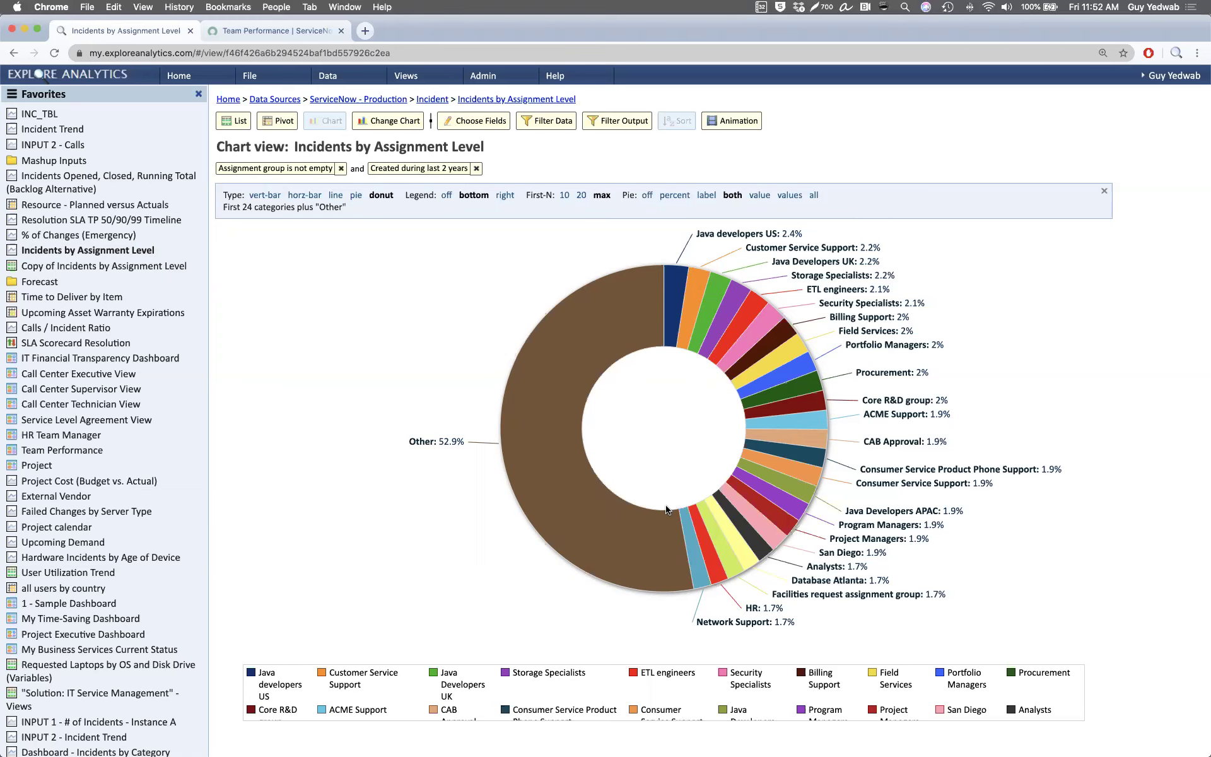
mouse_move(243, 747)
left_click(296, 746)
scroll(368, 455, "up", 10)
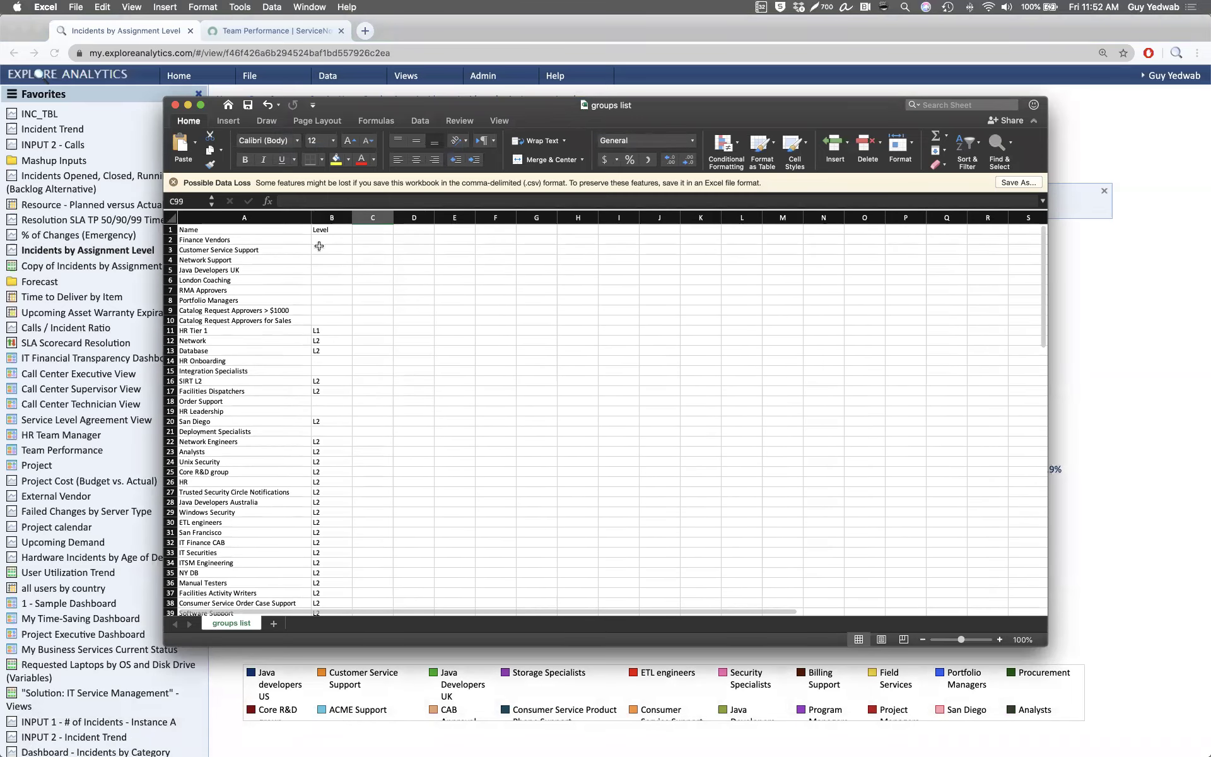
scroll(202, 399, "down", 2)
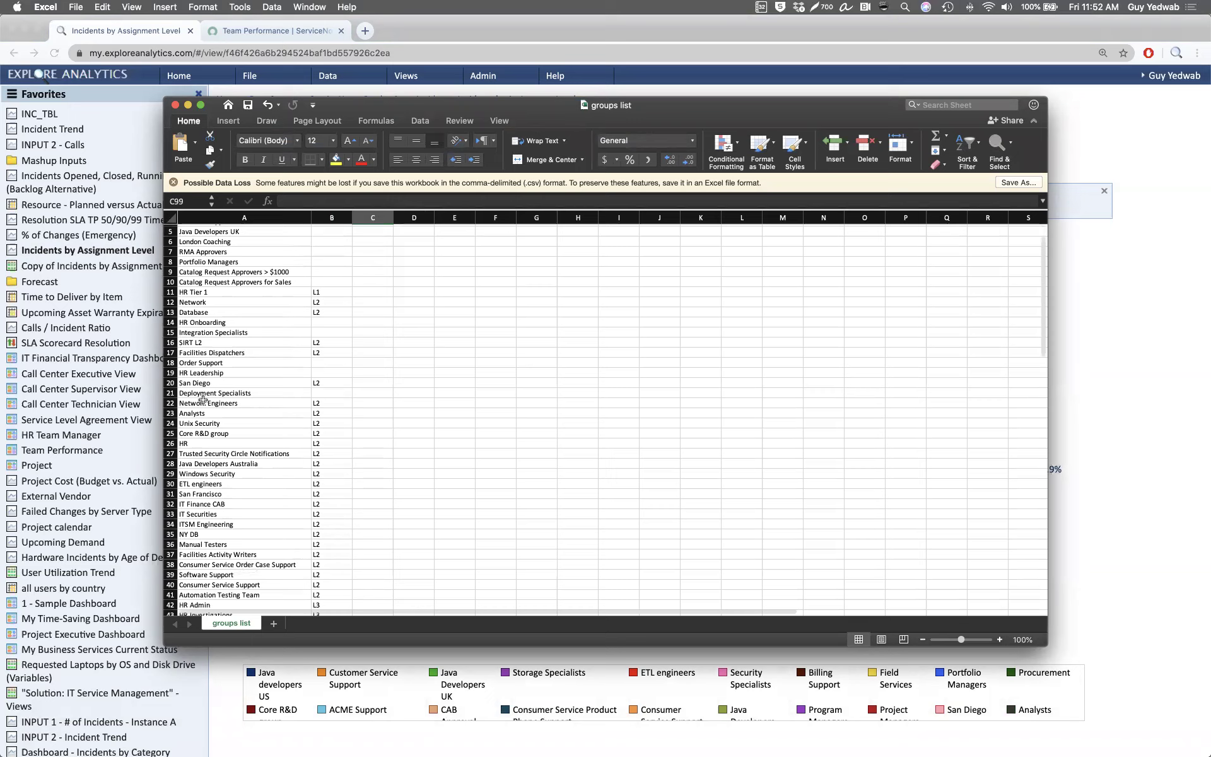
scroll(279, 430, "down", 15)
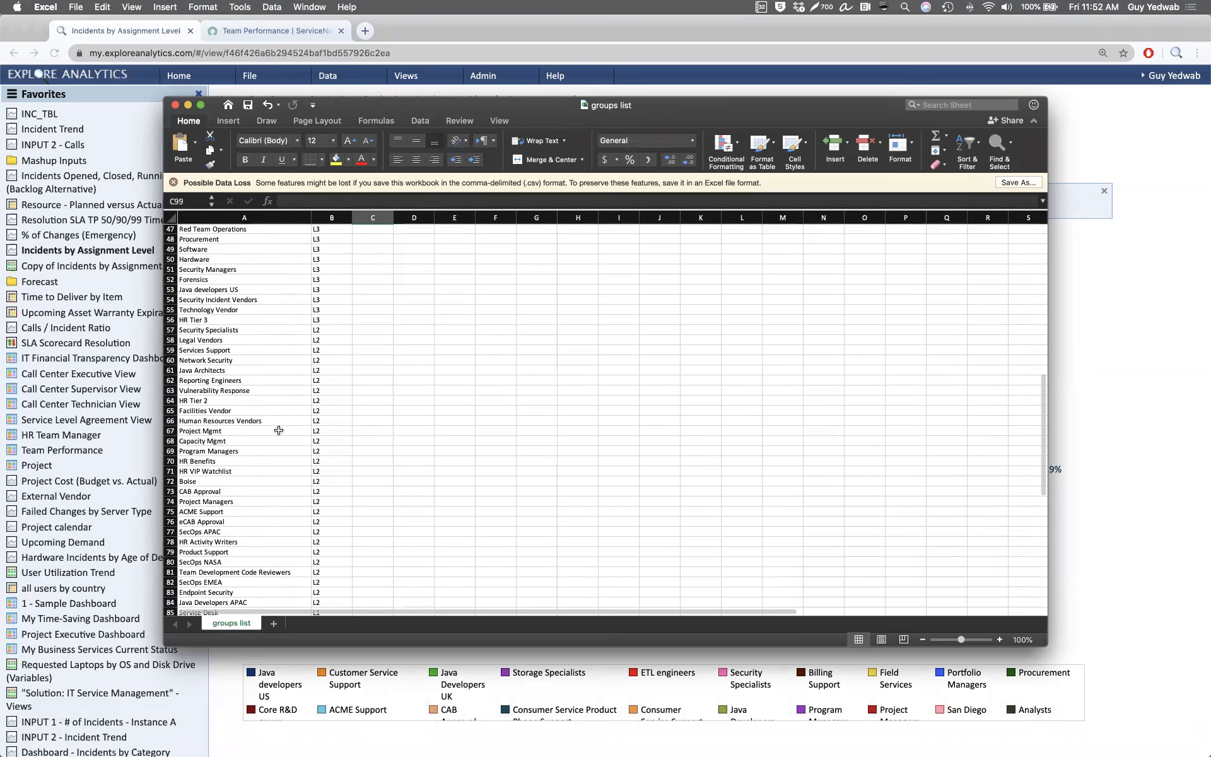
scroll(272, 312, "down", 7)
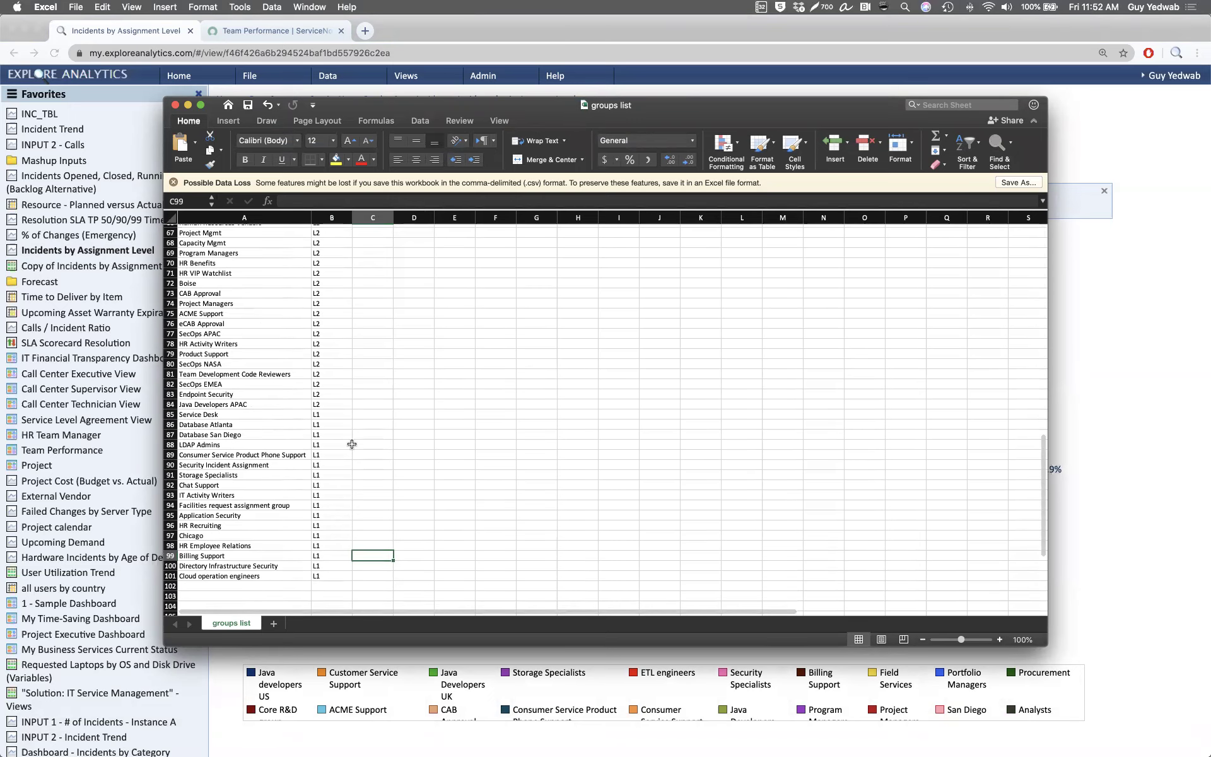
Step: Return to Explore Analytics in the browser, browse to the Explore data source's tables, and find and open the groups list table
left_click(368, 75)
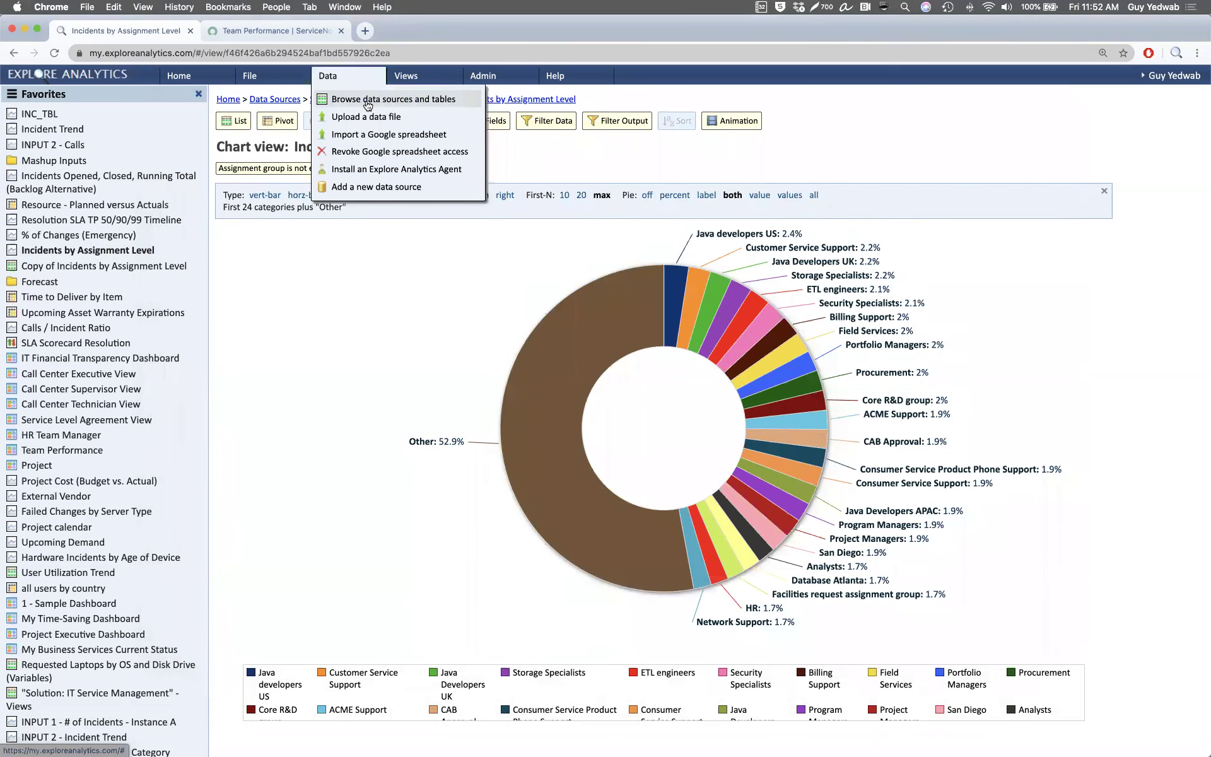
left_click(368, 101)
left_click(241, 203)
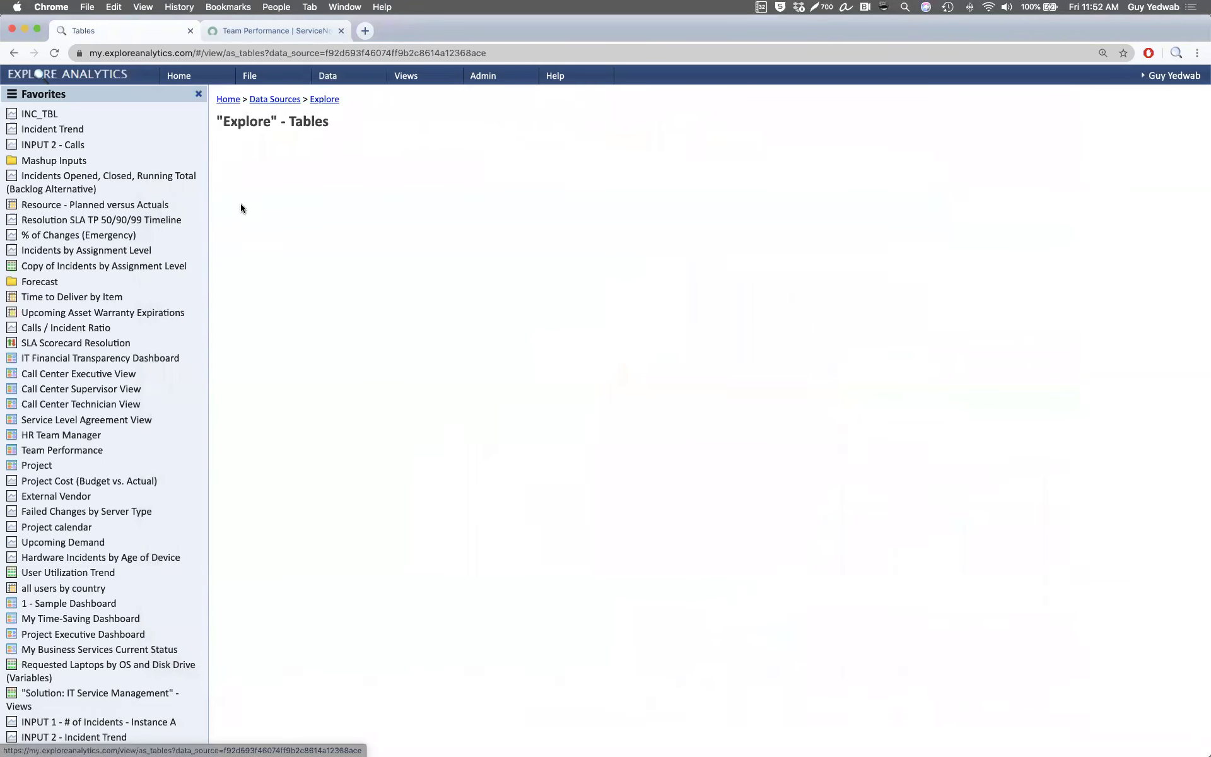
key("super+f")
type("g")
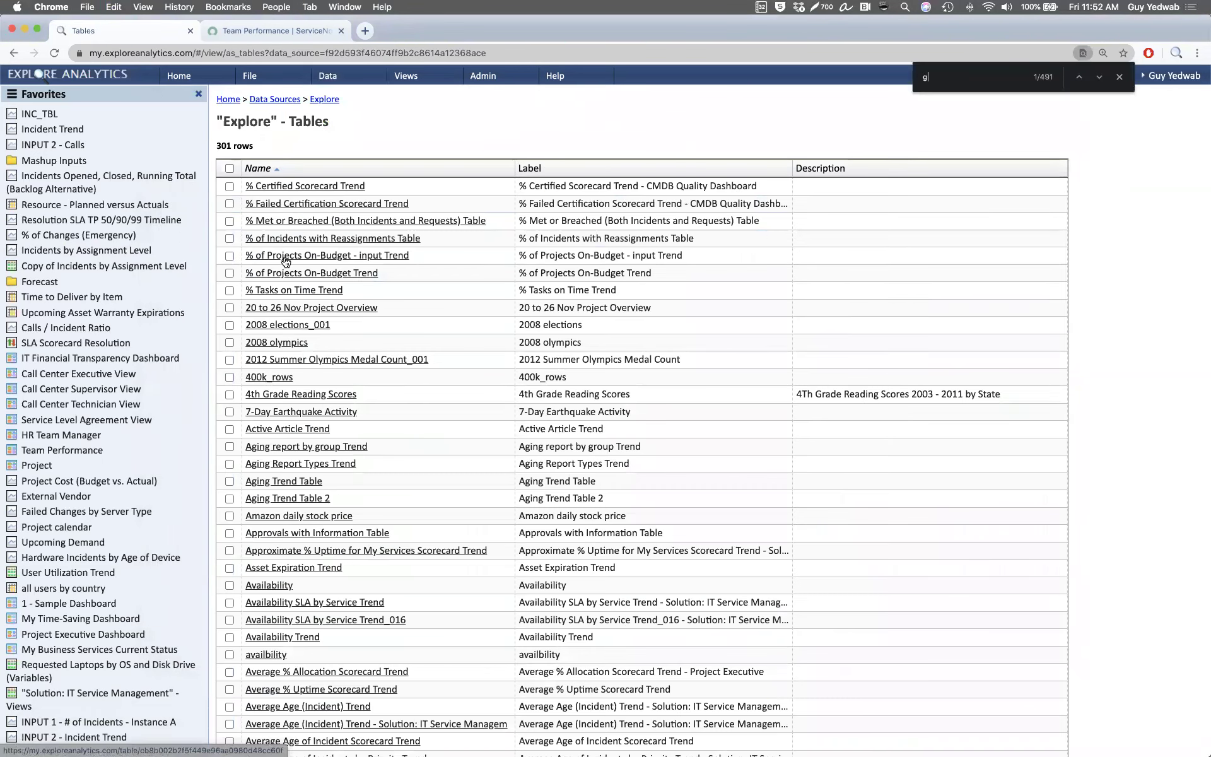
type("roups list")
left_click(277, 421)
Step: Create a new view of the groups list table named groups list 2, keeping it added to Favorites, and look over its rows
left_click(630, 460)
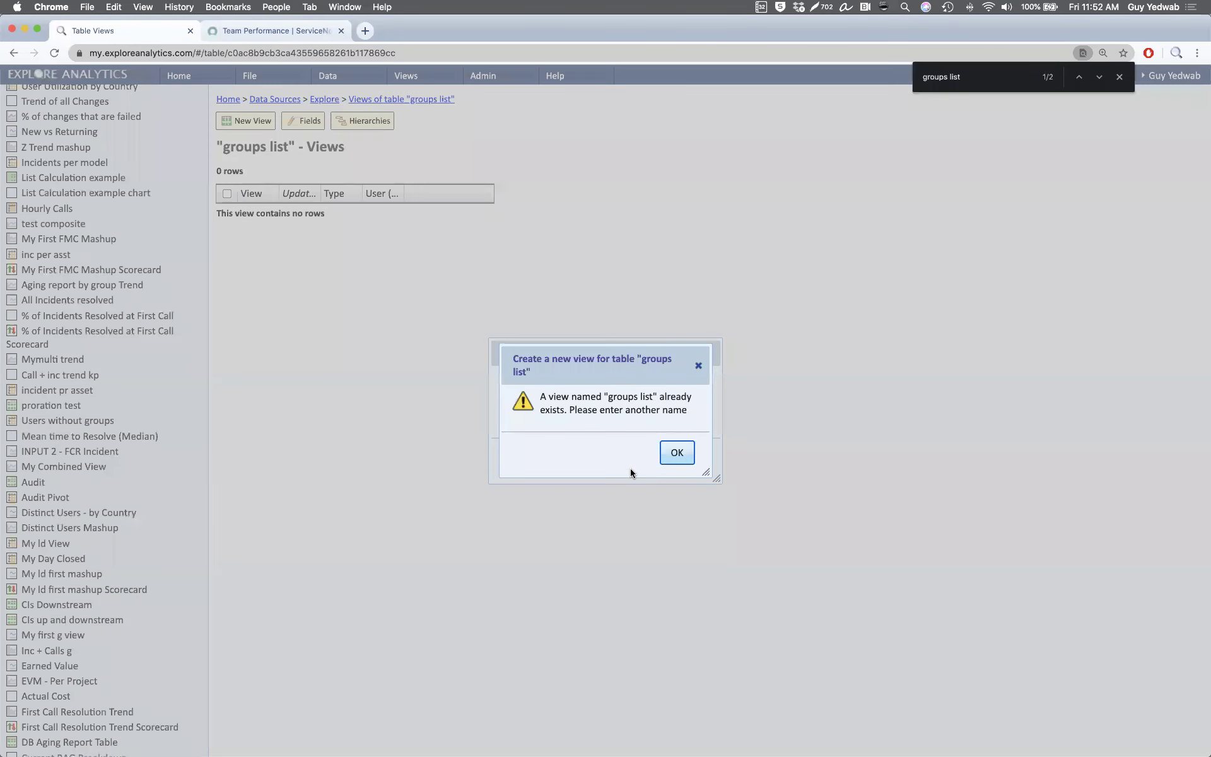
left_click(677, 452)
left_click(646, 401)
type("2")
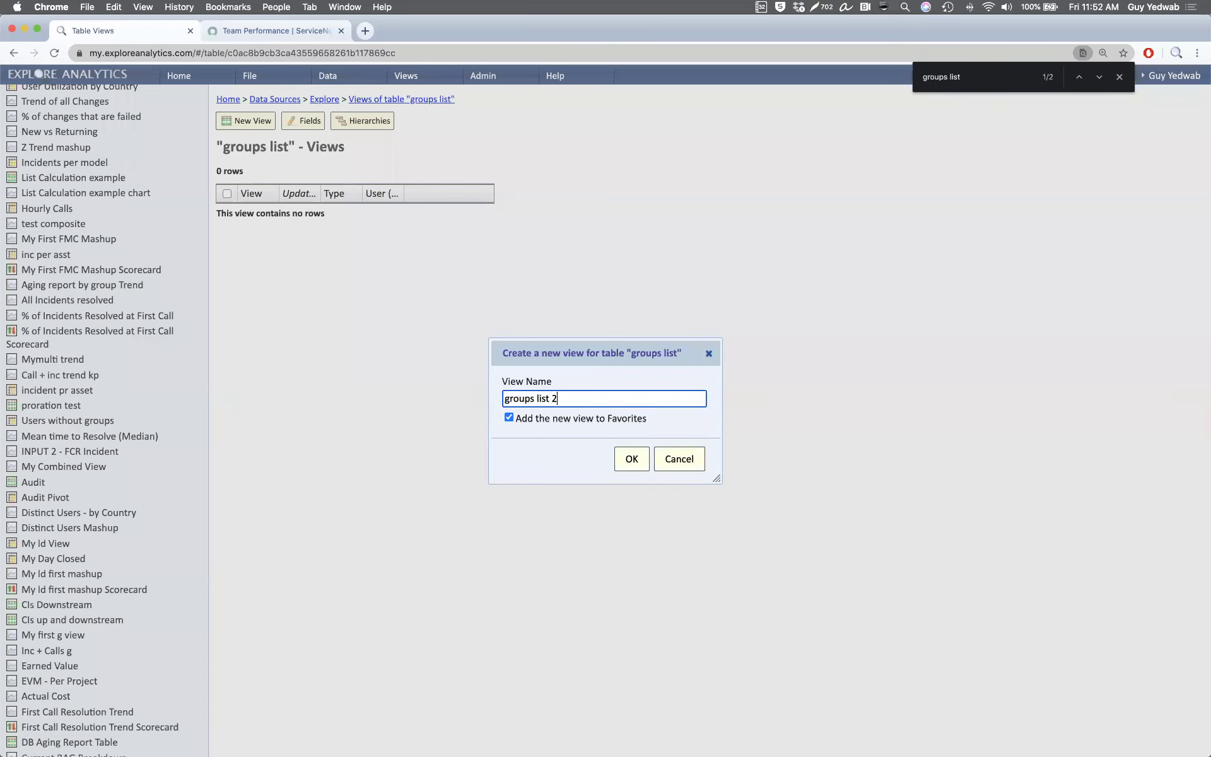
key("Return")
scroll(394, 408, "down", 5)
scroll(394, 408, "up", 5)
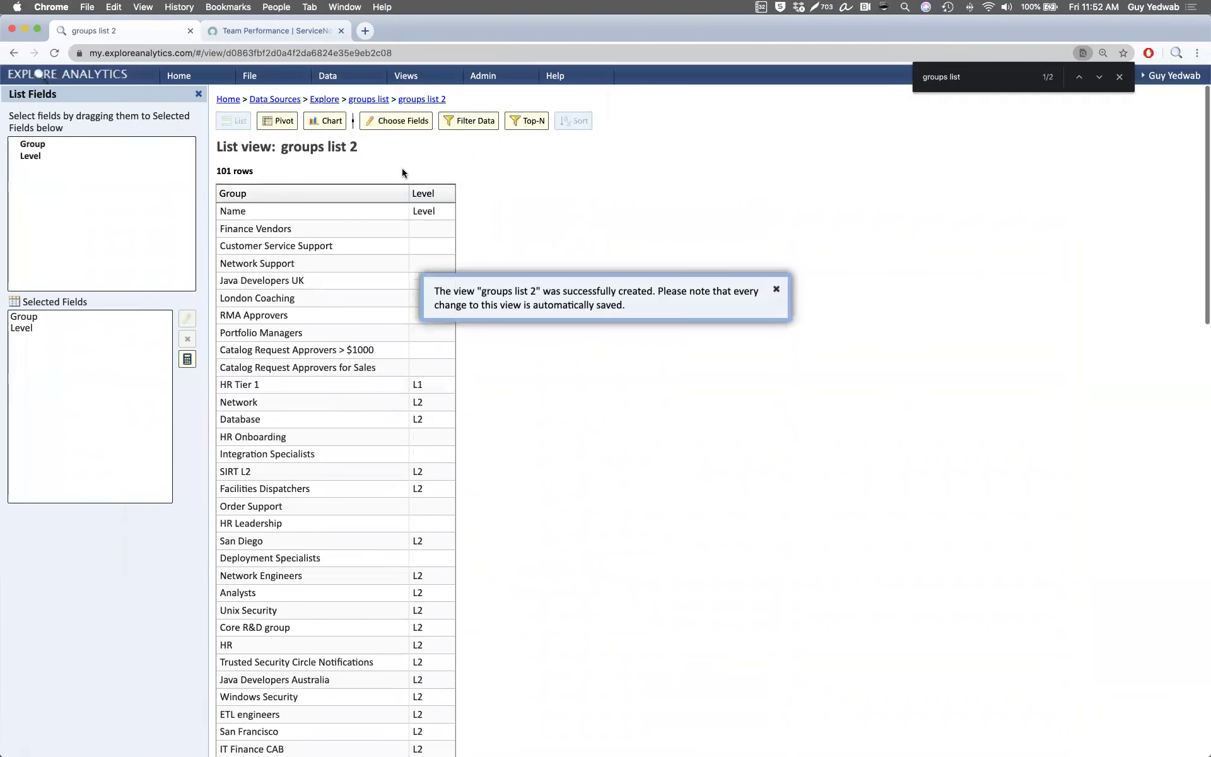
Step: Bring back the favorites list and open the Copy of Incidents by Assignment Level view
left_click(401, 82)
left_click(417, 96)
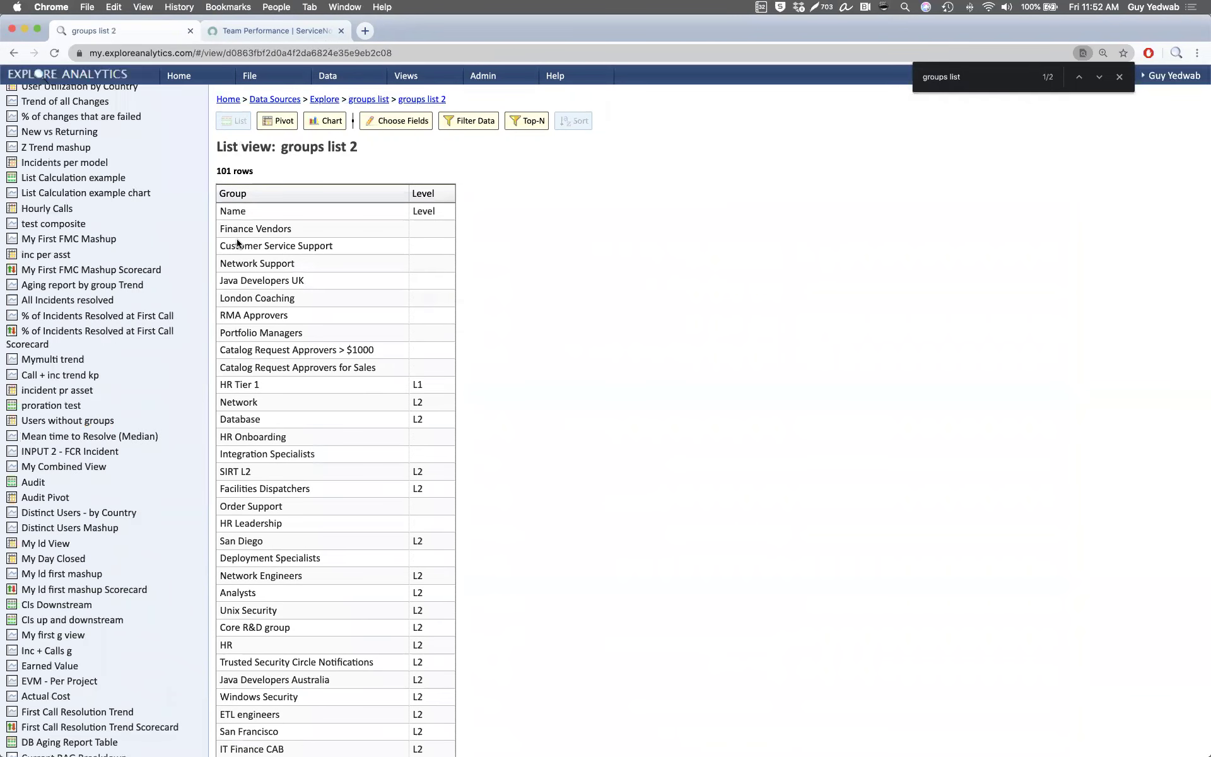
scroll(130, 217, "up", 15)
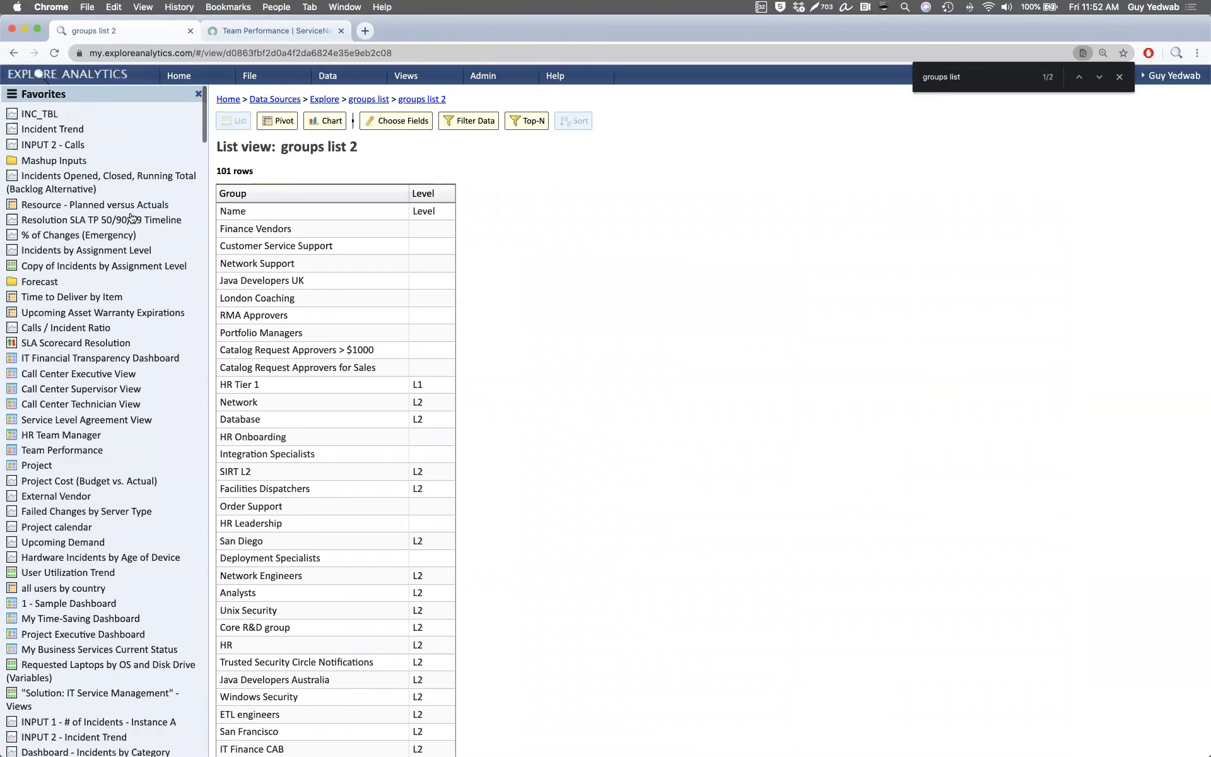
left_click(136, 268)
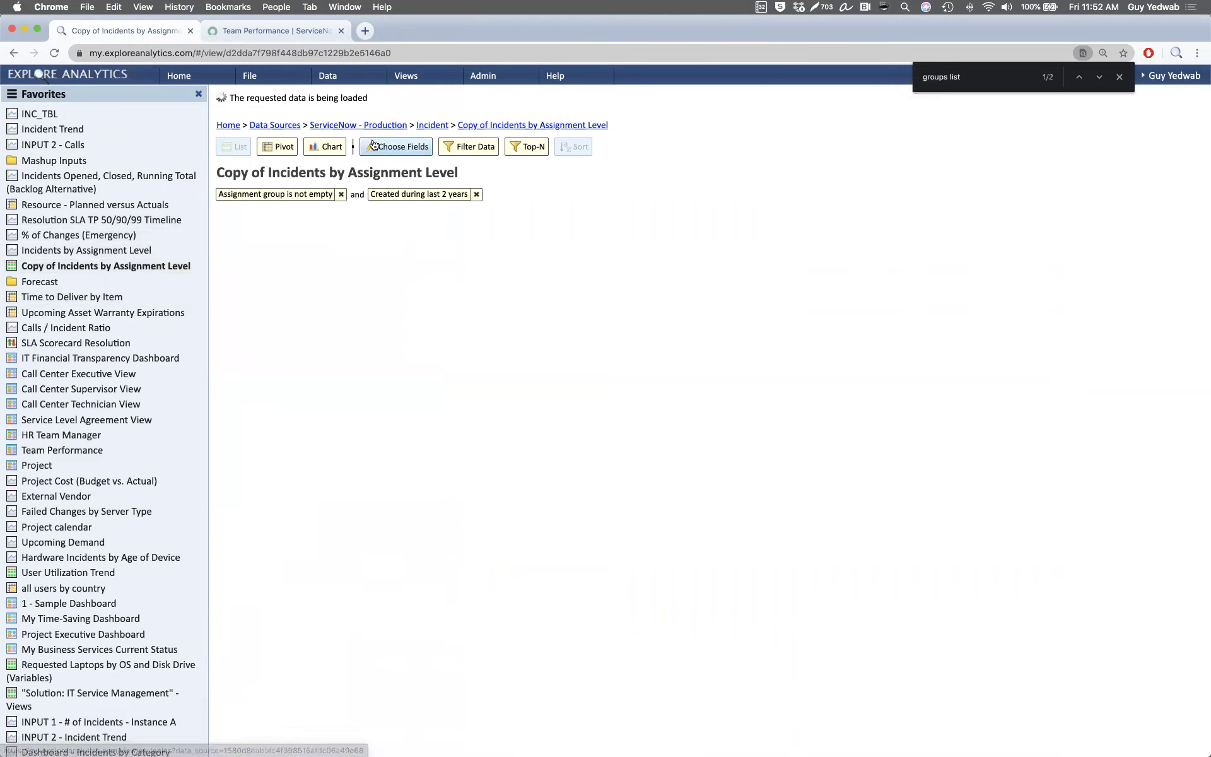
Step: Remove the calculated Level field from the selected fields of the incidents list
left_click(374, 144)
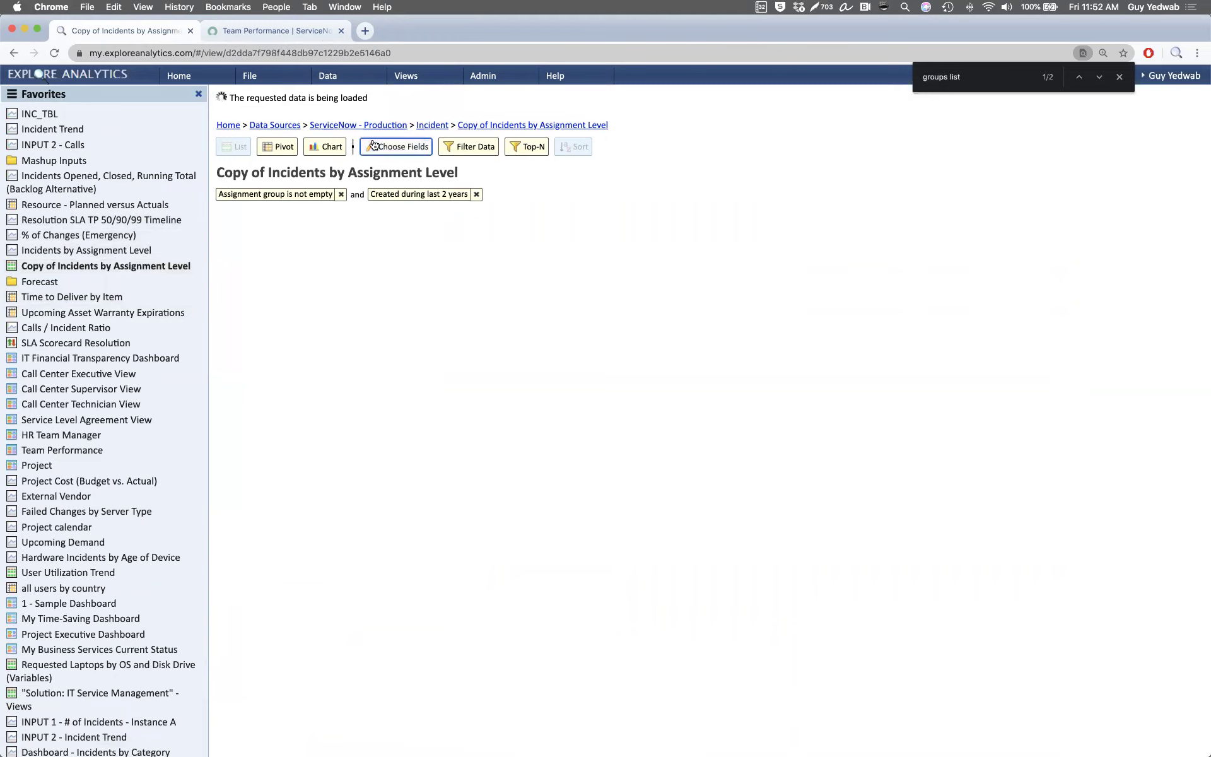
left_click(130, 410)
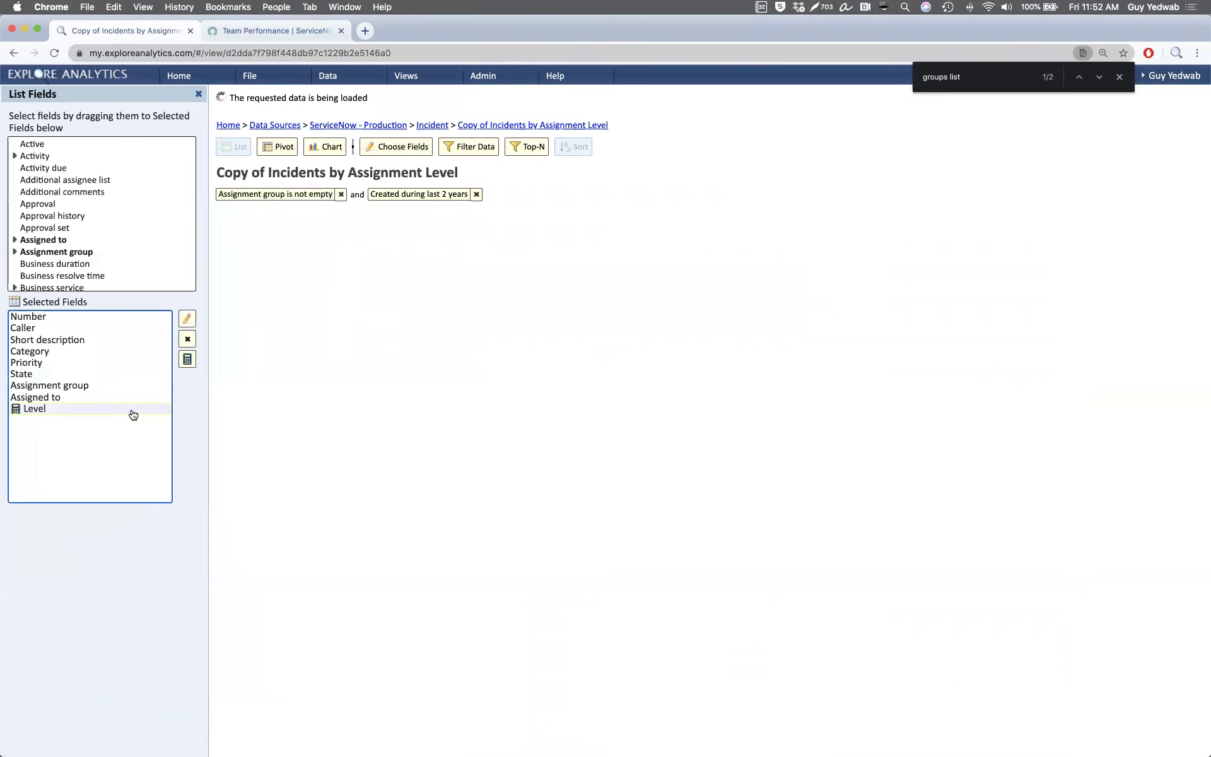
left_click(189, 339)
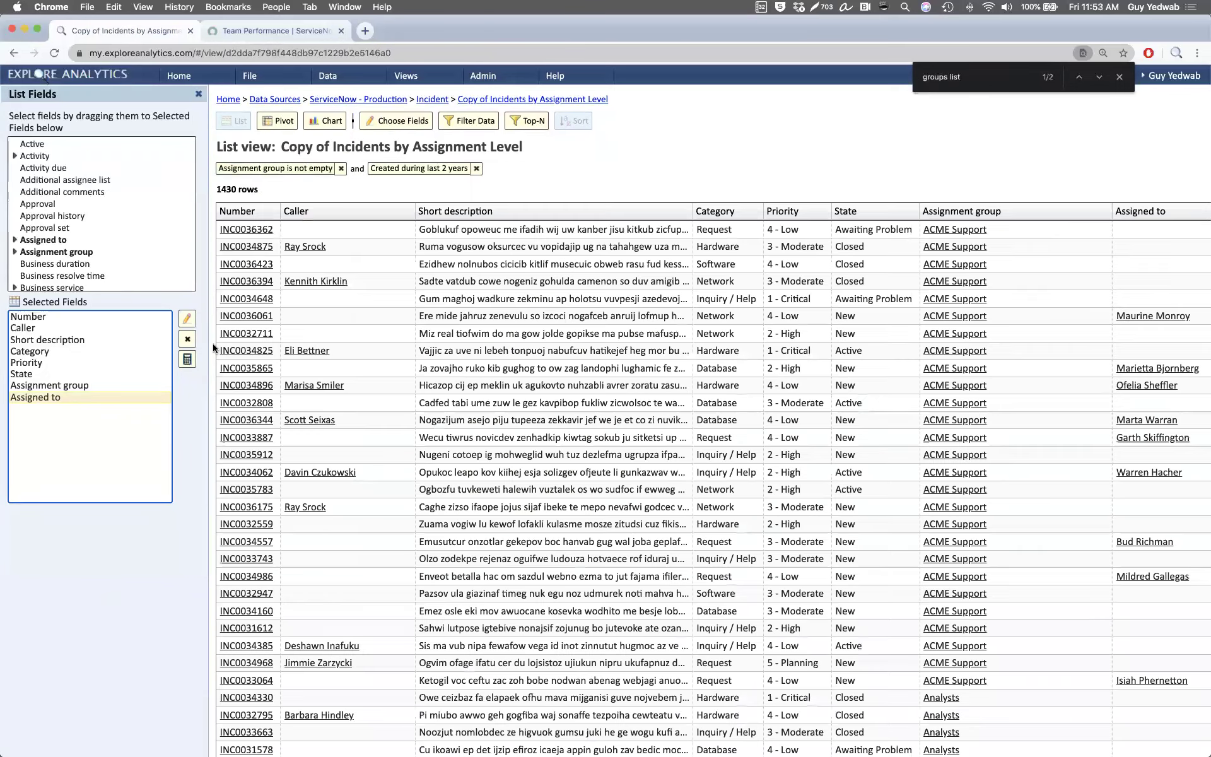
Step: Add a calculated field labelled Level with the calculation LOOKUP("Assignment group", 'explore', 'groups list', 'Group', 'Level')
left_click(188, 357)
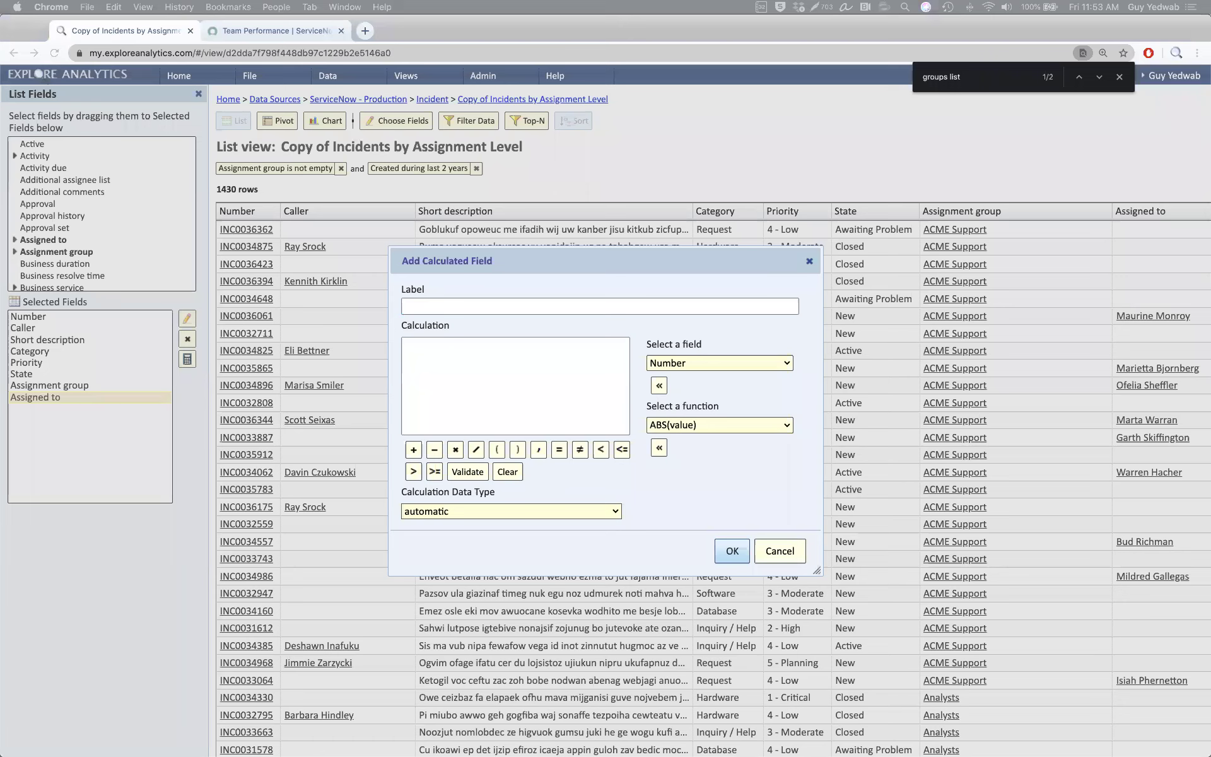
left_click(504, 373)
key("super+v")
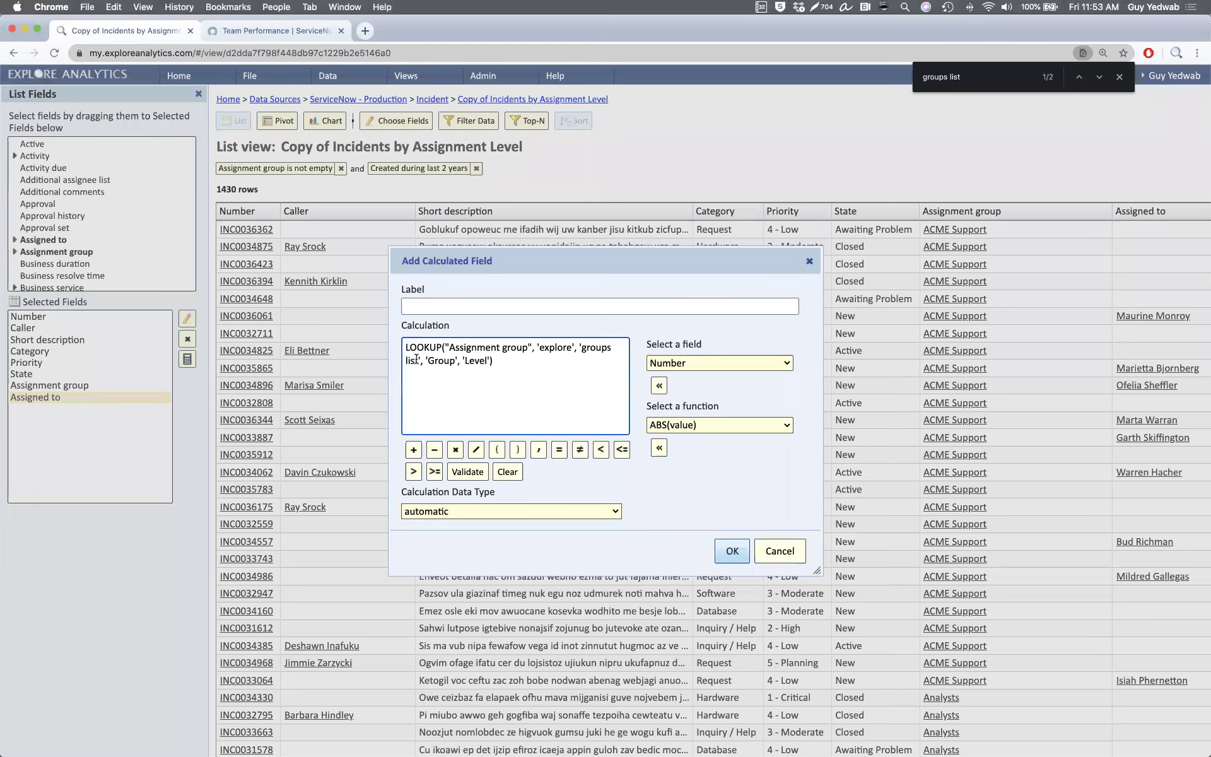
left_click_drag(448, 347, 526, 341)
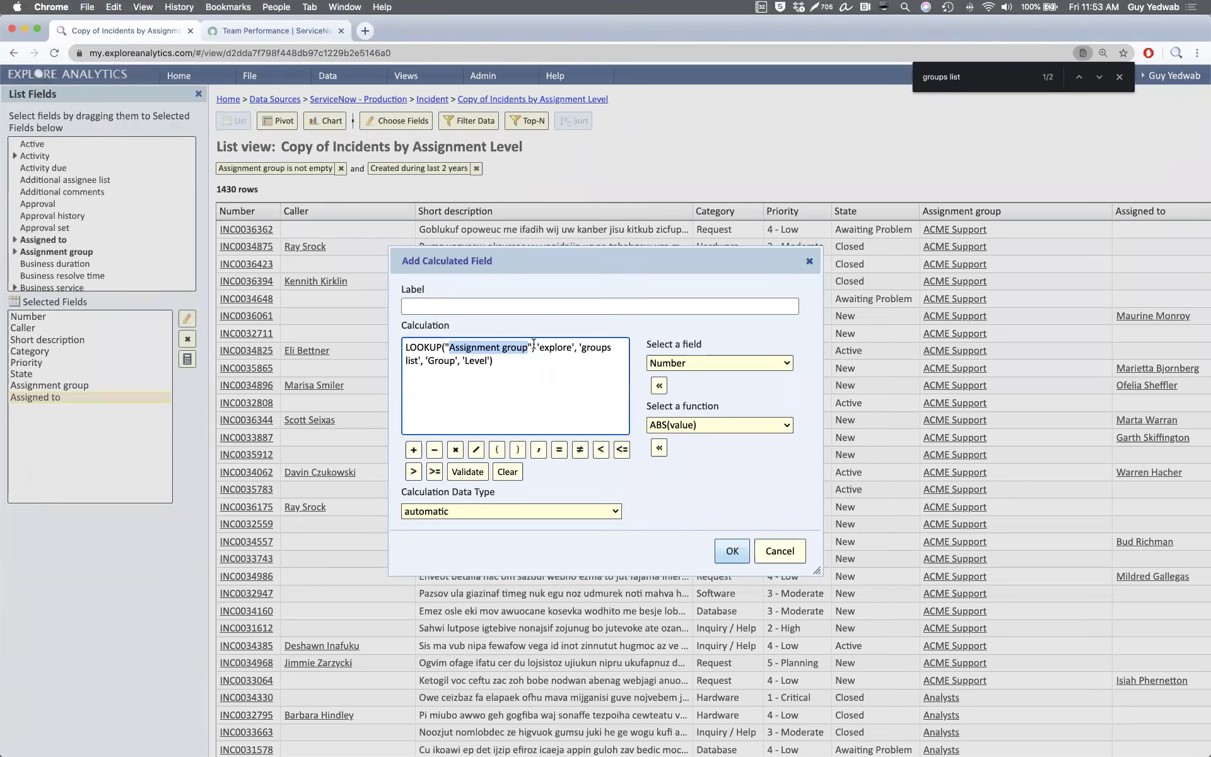
double_click(560, 346)
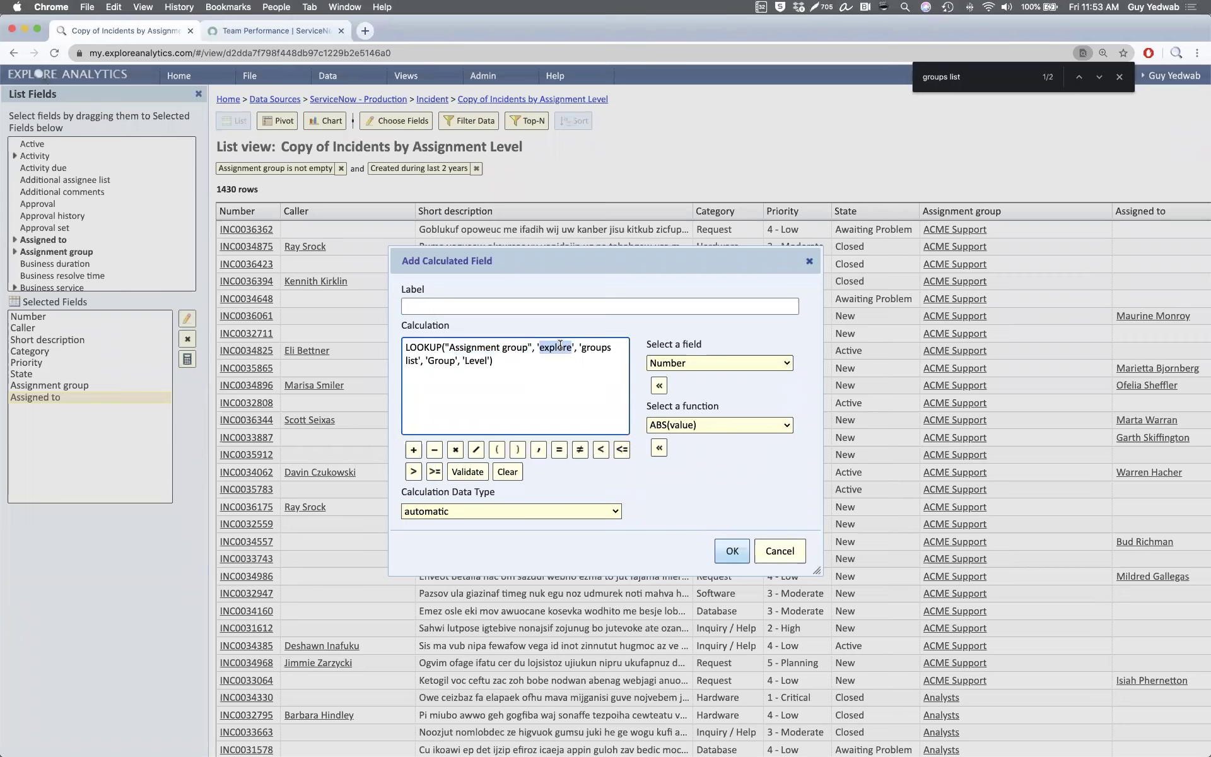
double_click(585, 346)
double_click(442, 360)
double_click(473, 362)
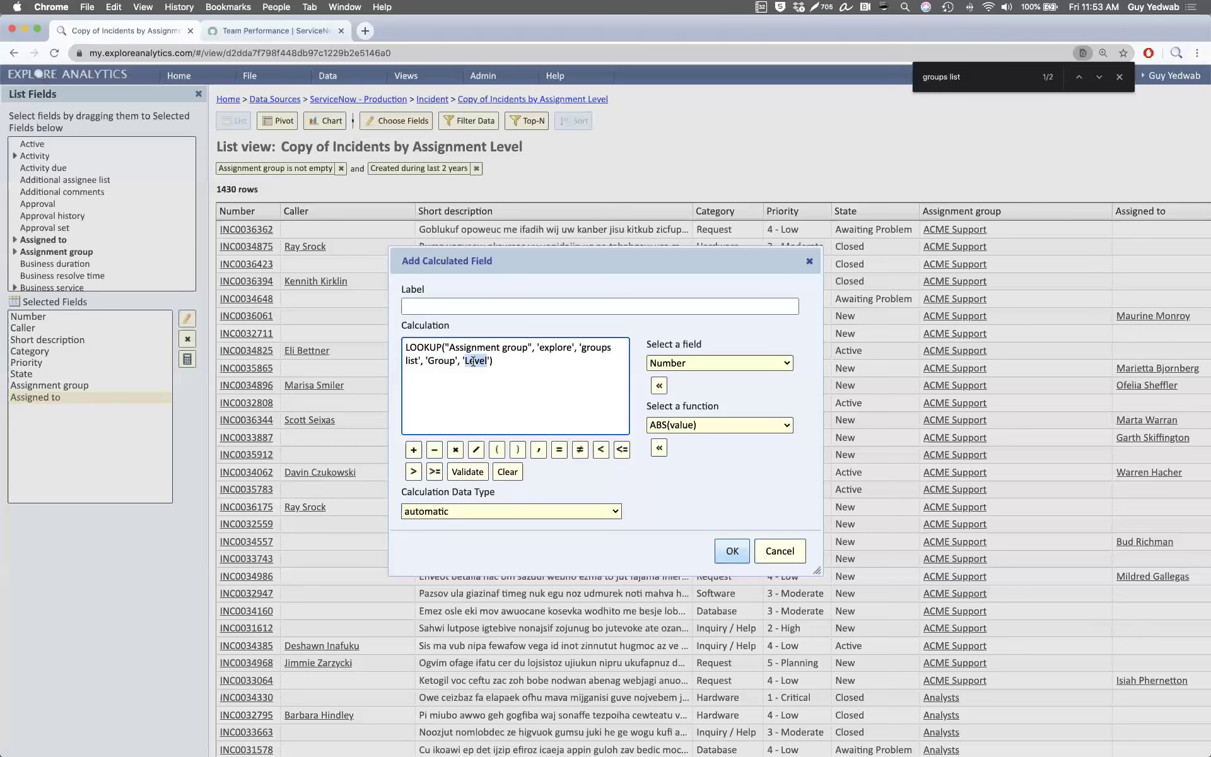
left_click(493, 309)
type("Level")
left_click(731, 549)
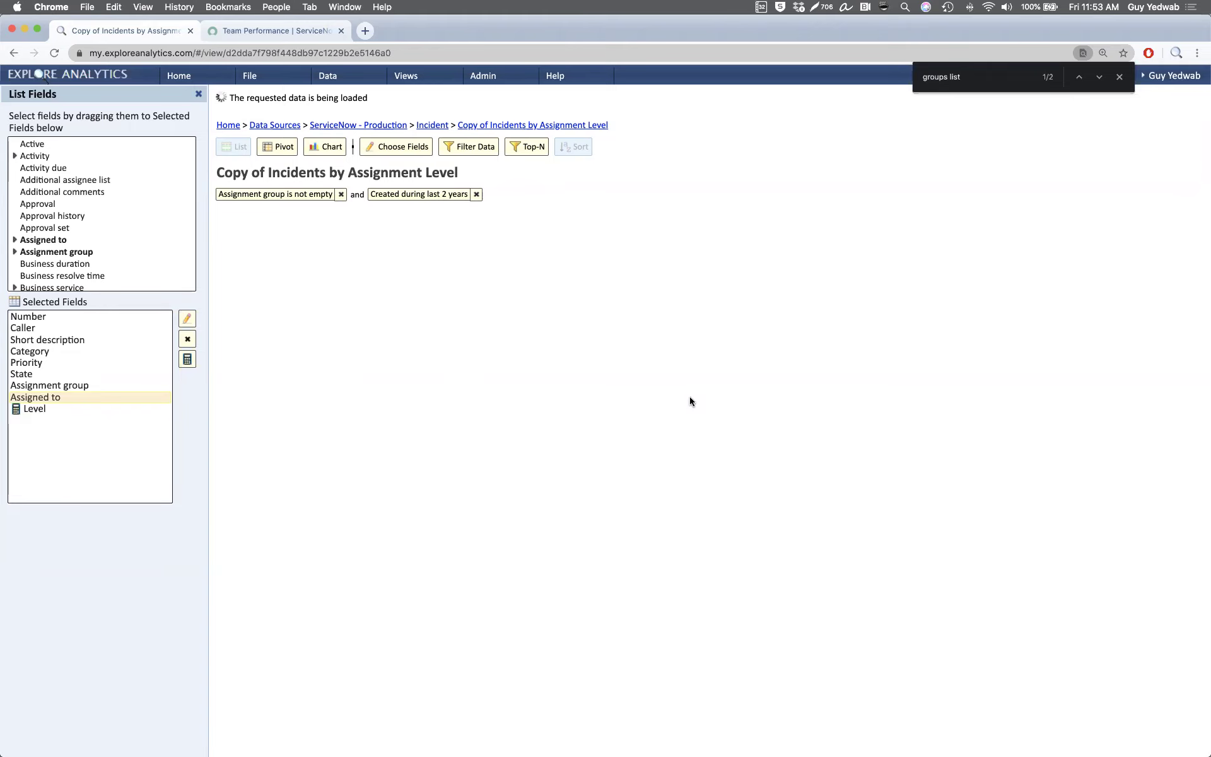
Step: Examine the Level values alongside the assignment groups, from ACME Support down to Catalog Request Approvers > $1000
scroll(690, 396, "right", 3)
scroll(690, 396, "down", 1)
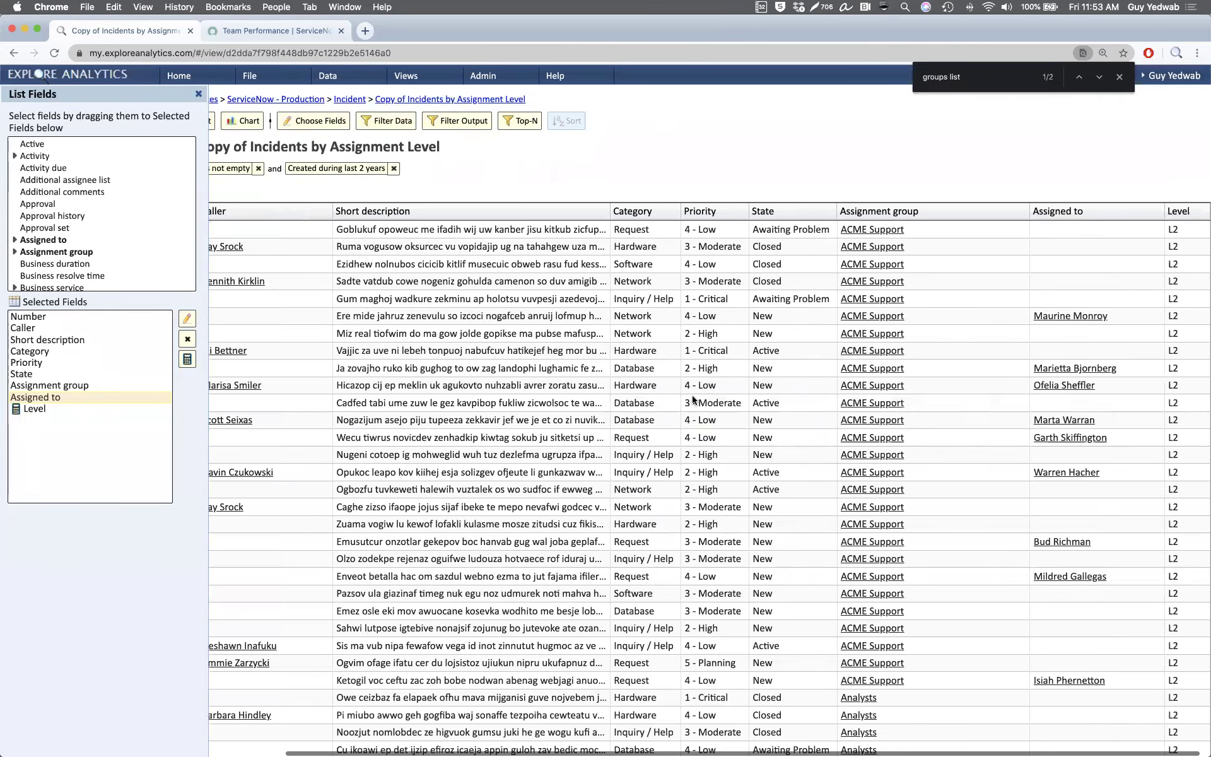
scroll(807, 379, "down", 15)
scroll(807, 387, "down", 10)
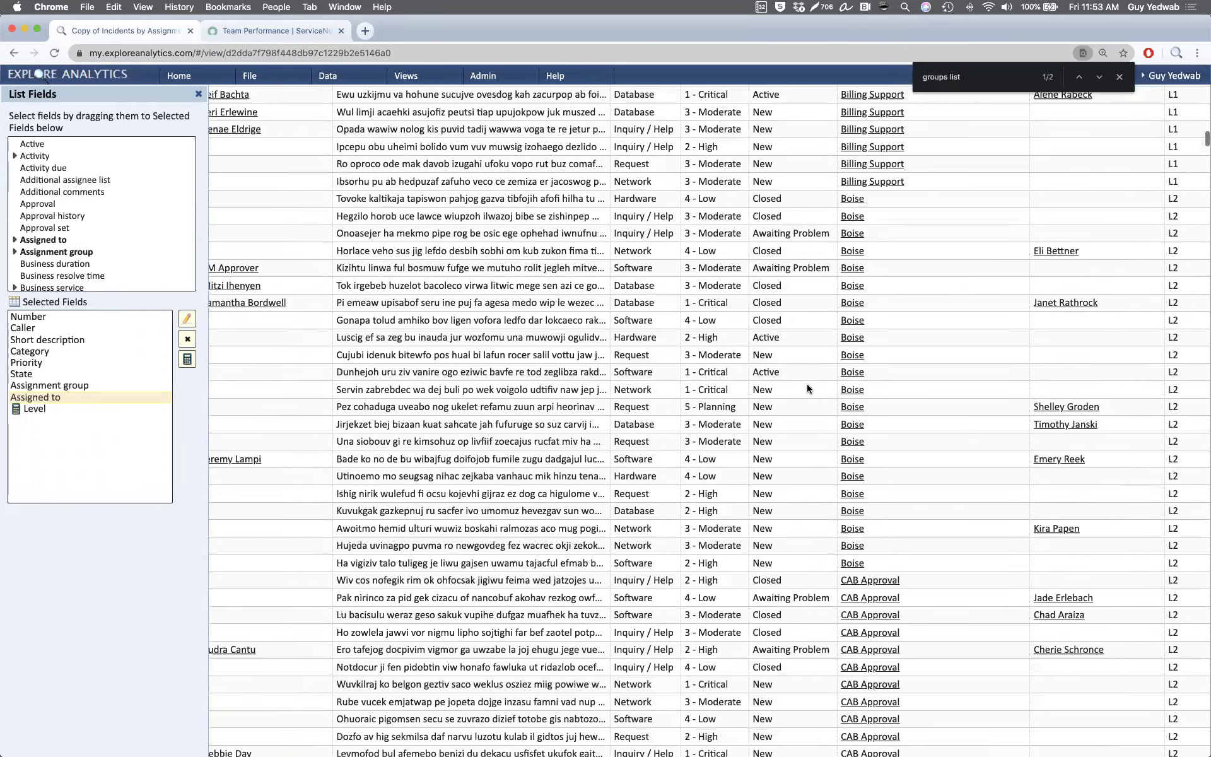
scroll(1179, 487, "down", 10)
scroll(1179, 487, "down", 10)
scroll(1179, 487, "up", 9)
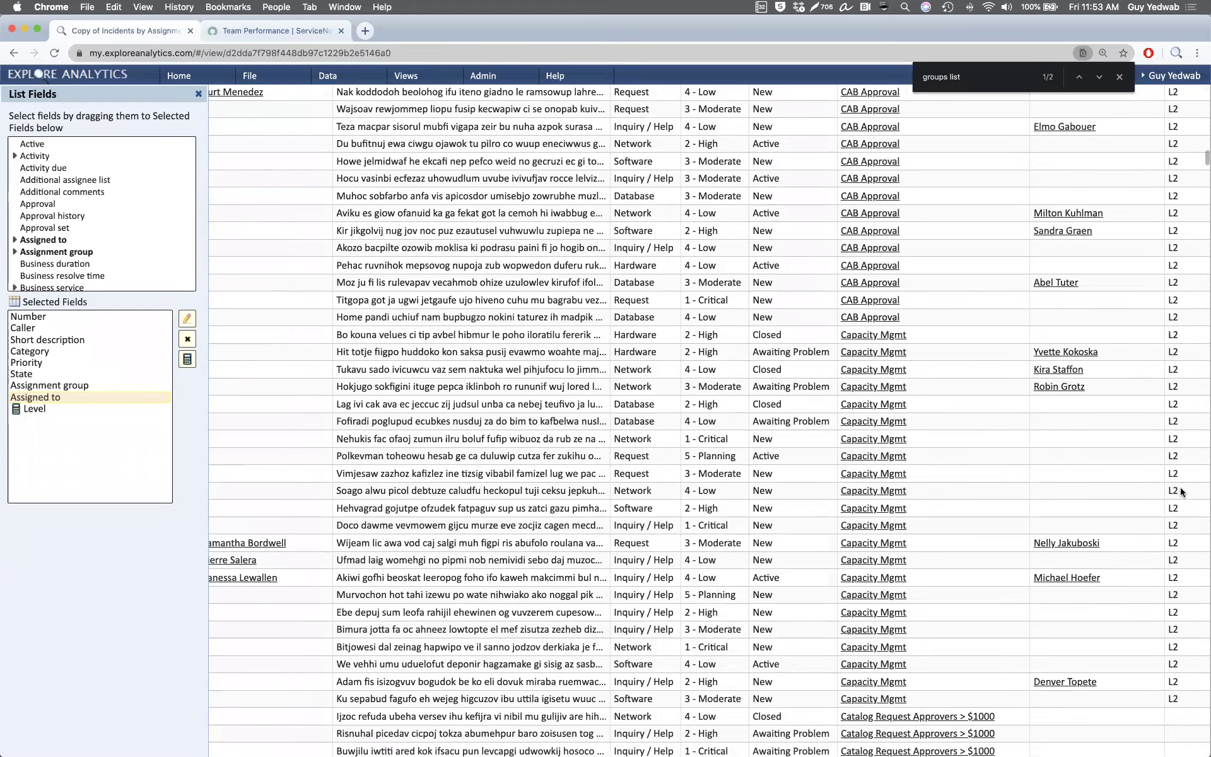
scroll(1180, 487, "down", 5)
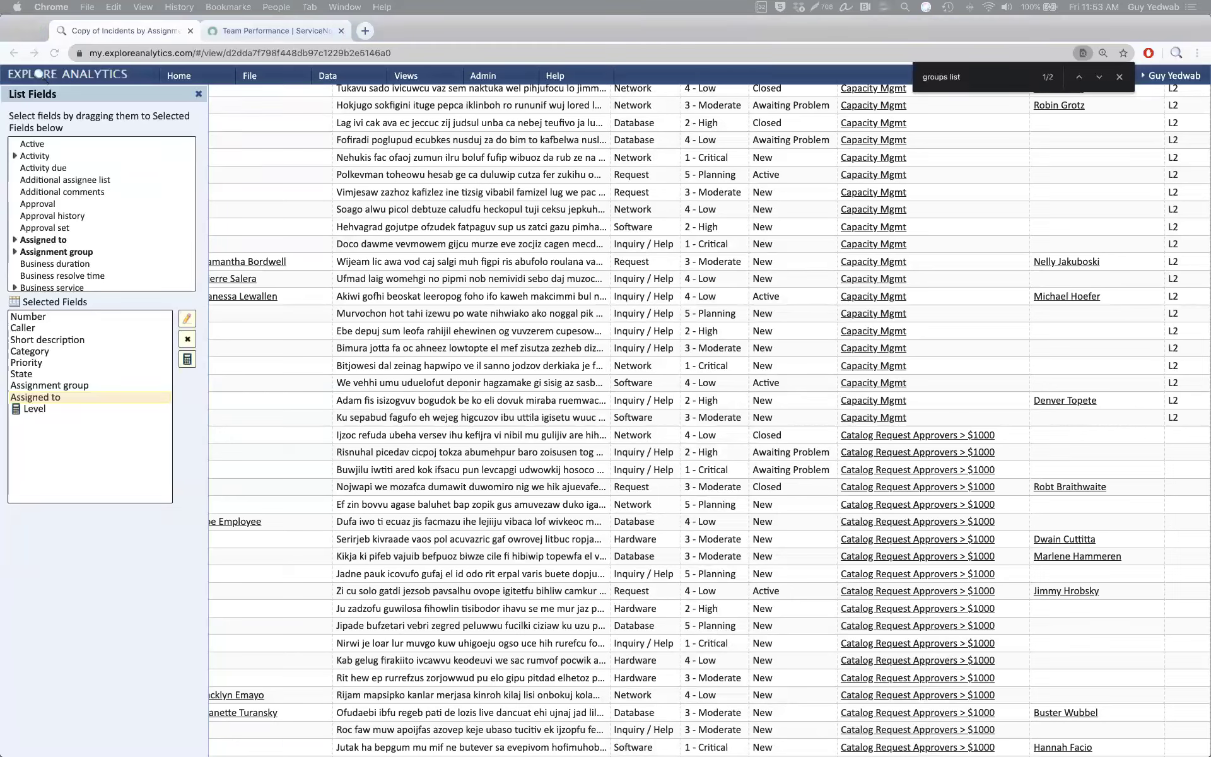
left_click(188, 319)
left_click(188, 319)
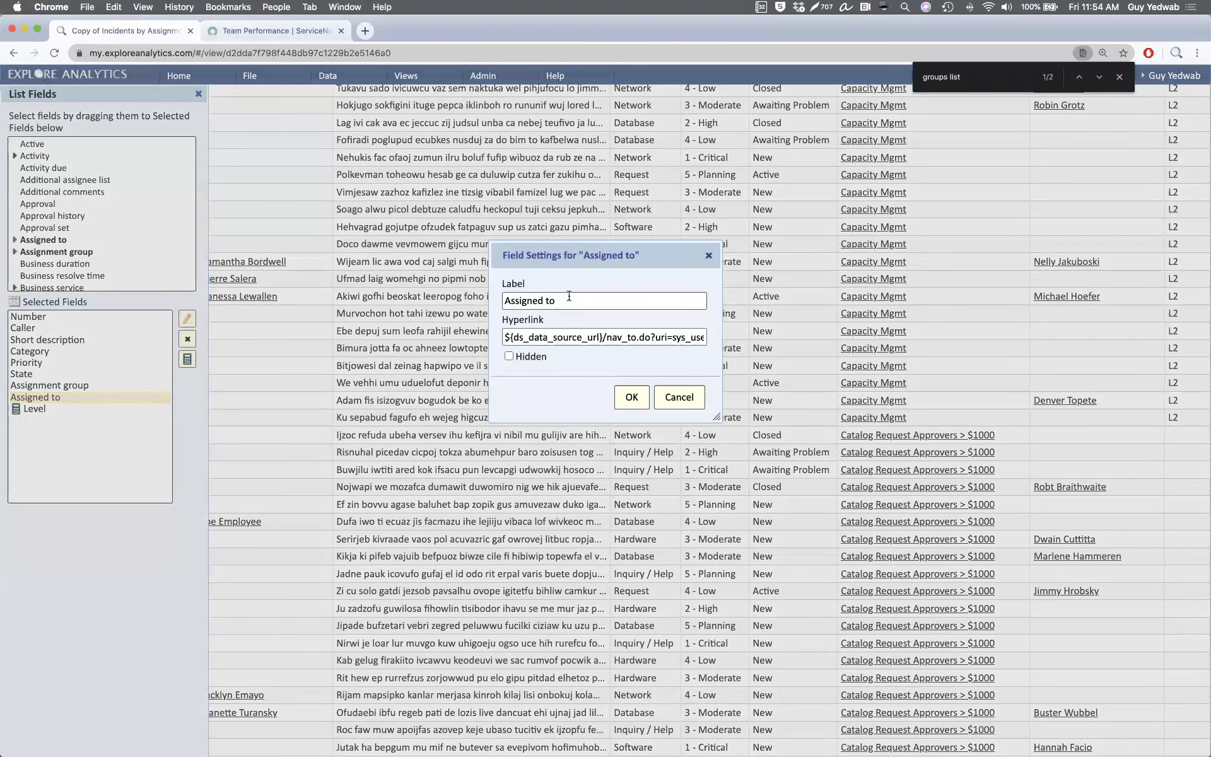
left_click(697, 397)
Step: Set the Level field's calculation to IFNULL(LOOKUP("Assignment group", 'explore', 'groups list', 'Group', 'Level'),'Business') and check the Level column
left_click(133, 409)
left_click(187, 318)
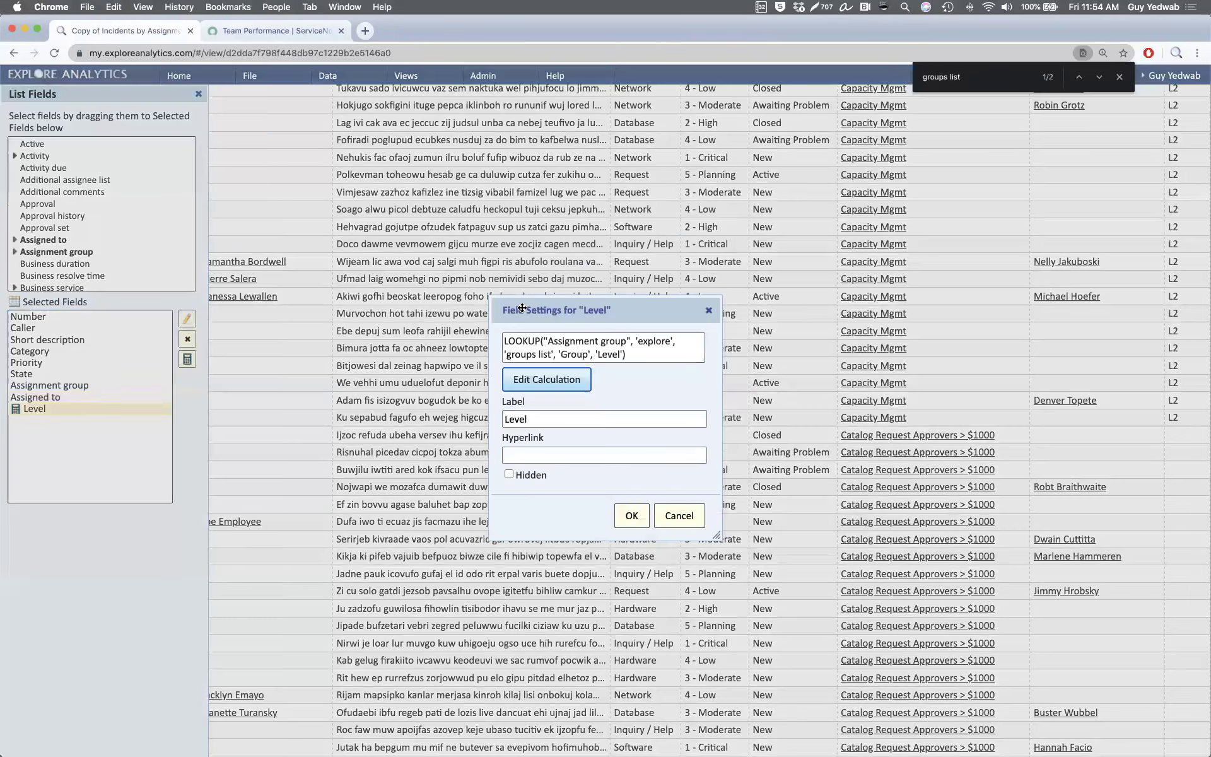
left_click(559, 386)
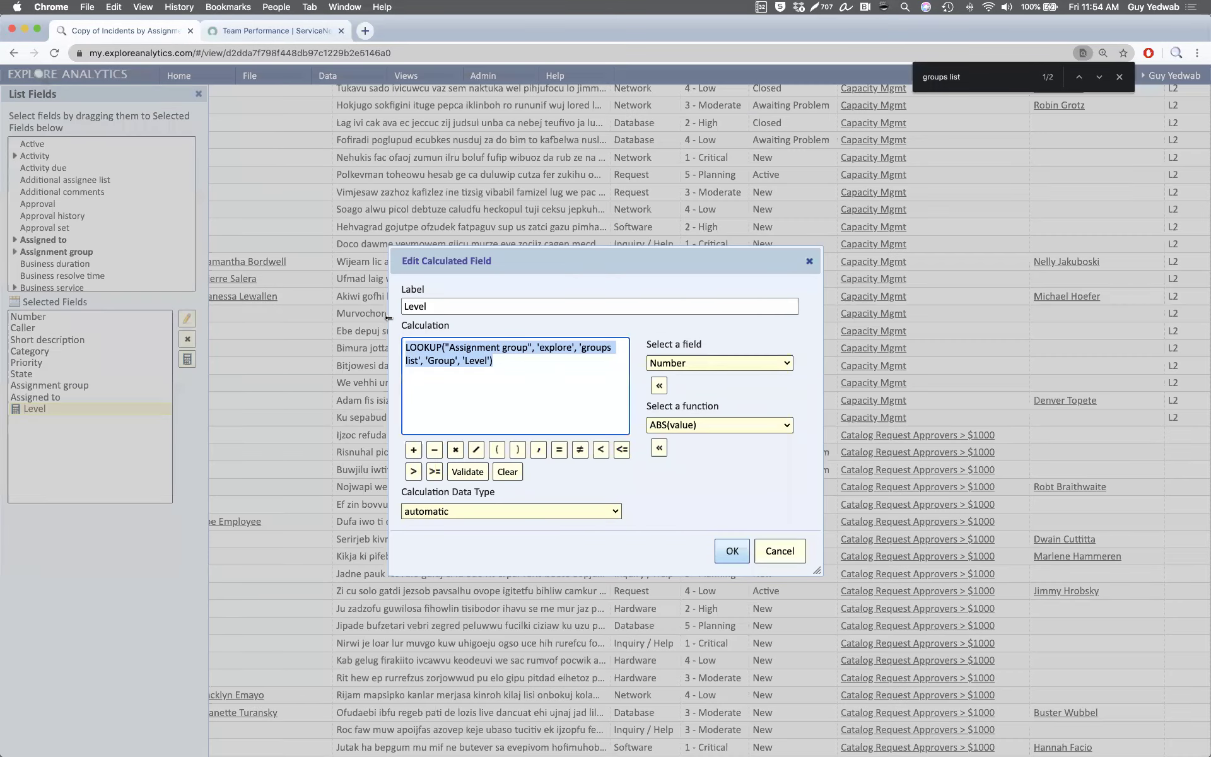
key("super+v")
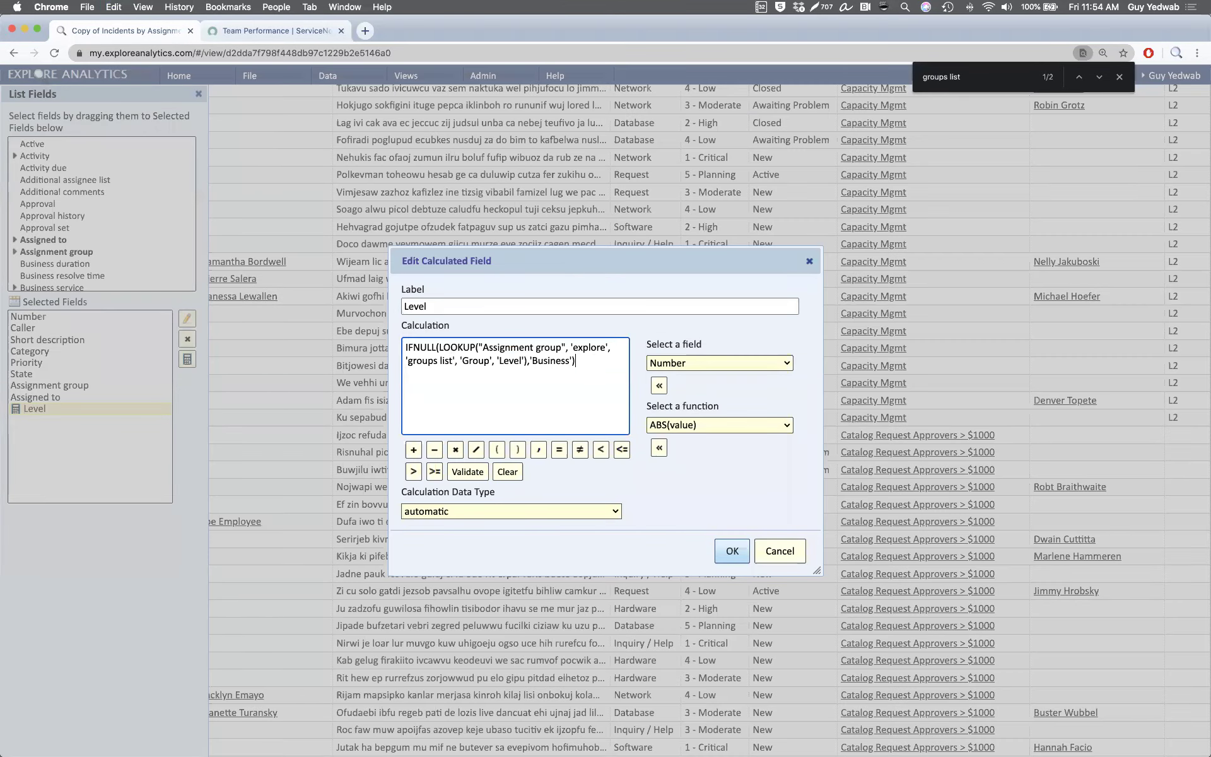
double_click(542, 357)
left_click(571, 361)
left_click(734, 551)
left_click(633, 530)
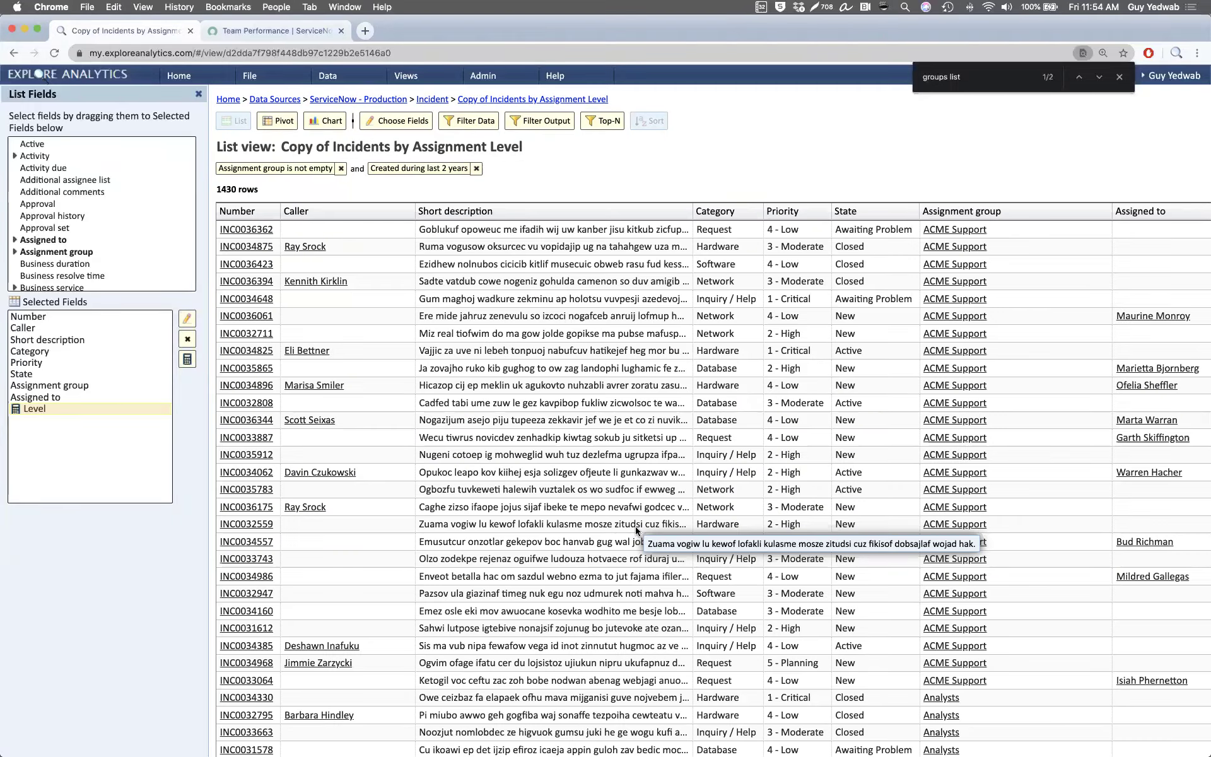
scroll(635, 530, "right", 3)
scroll(625, 529, "down", 15)
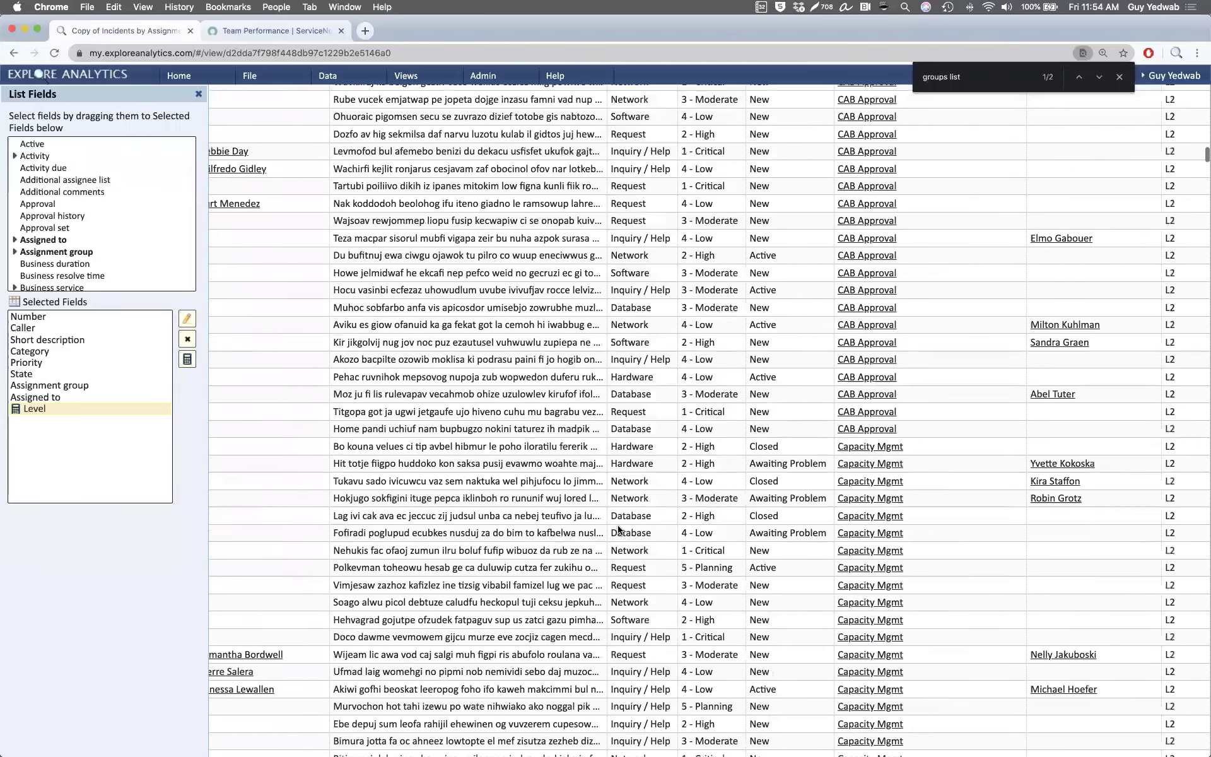
scroll(618, 530, "down", 5)
scroll(618, 530, "up", 15)
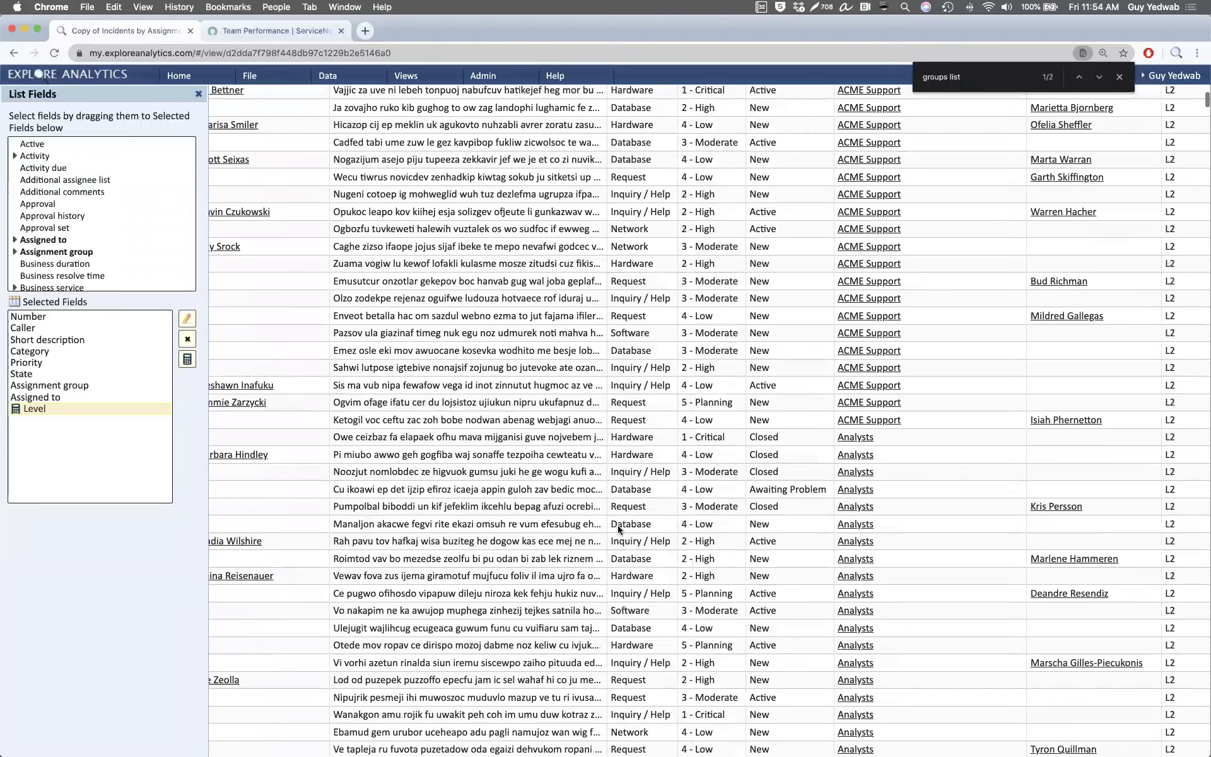
Step: Create a composite view named "my first composite" based on the Copy of Incidents by Assignment Level list
scroll(618, 530, "left", 3)
scroll(323, 184, "up", 5)
left_click(265, 78)
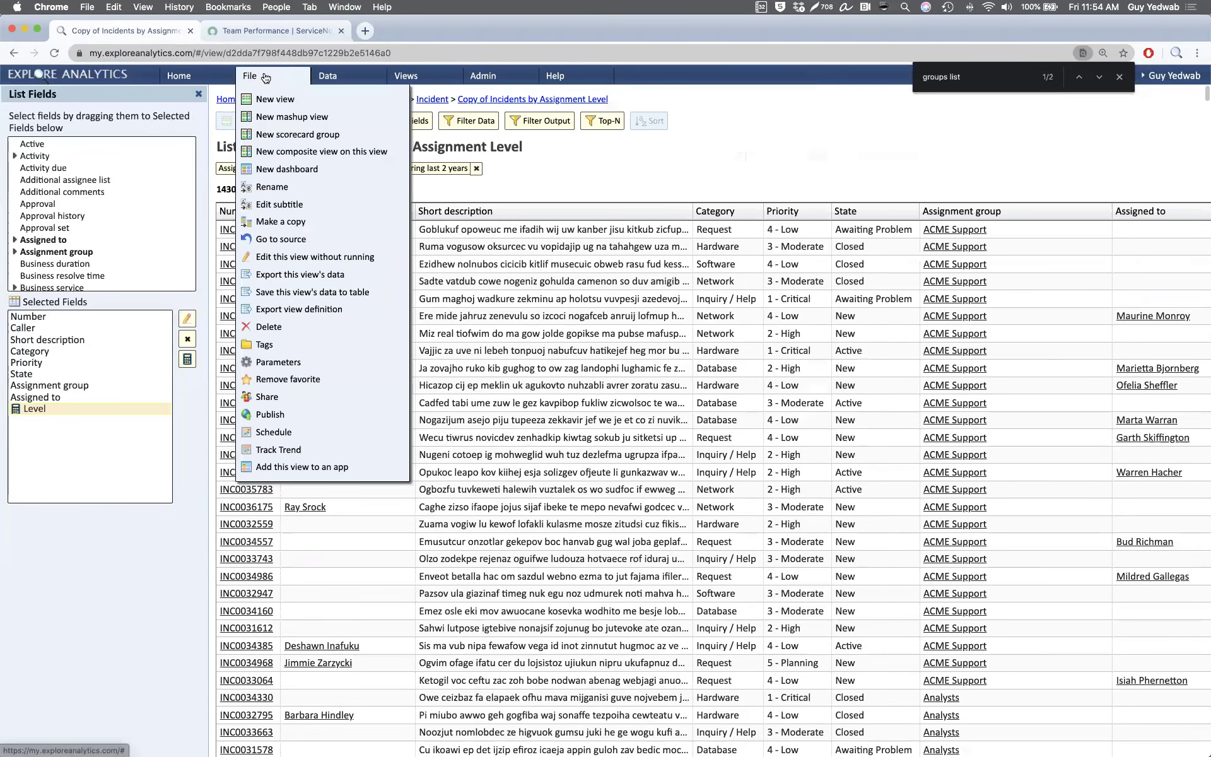
left_click(287, 153)
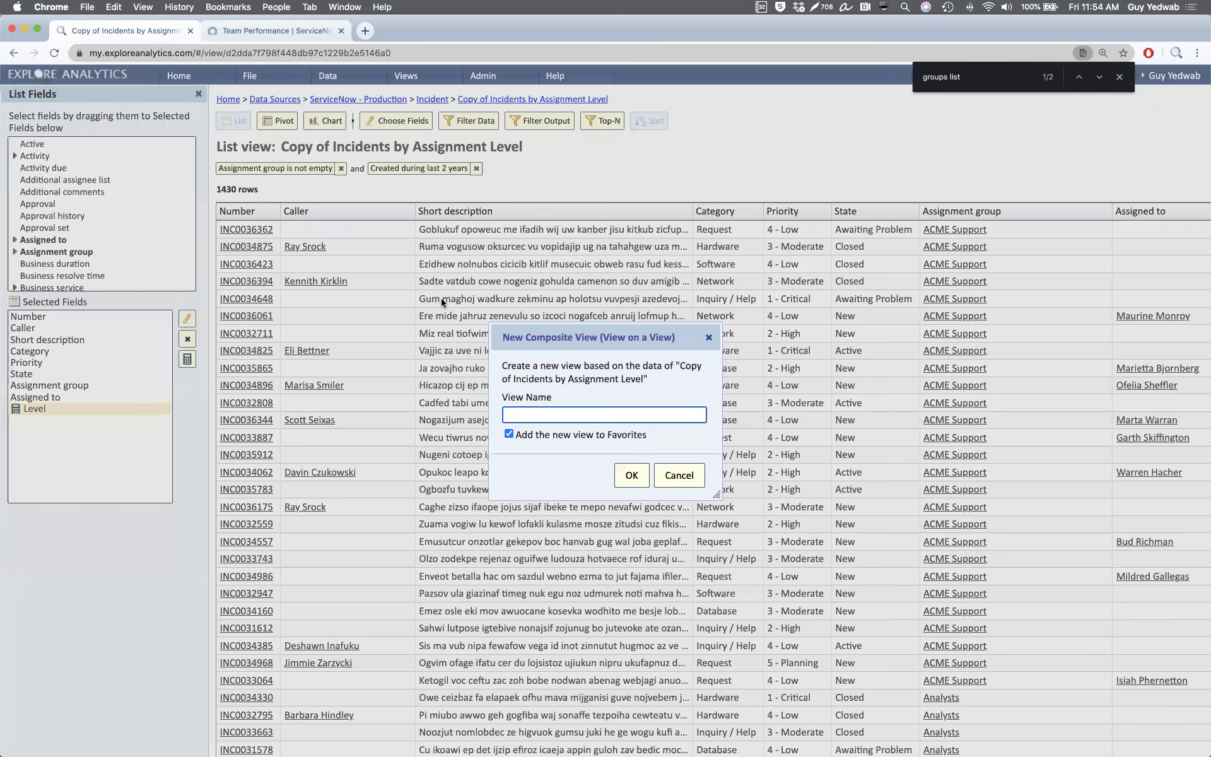
type("my first composite")
key("Return")
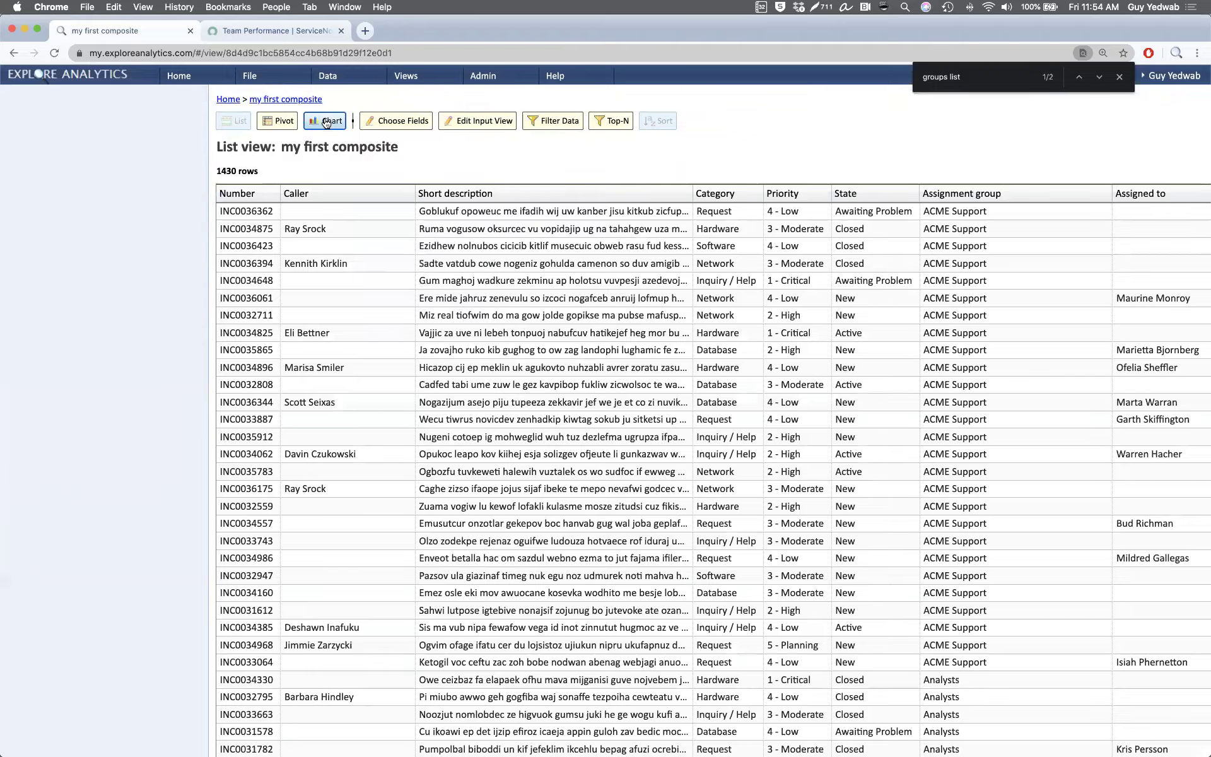
Step: Turn the composite view into a donut chart with Level as the category field and hide the chart settings
left_click(325, 120)
left_click(683, 296)
left_click(676, 455)
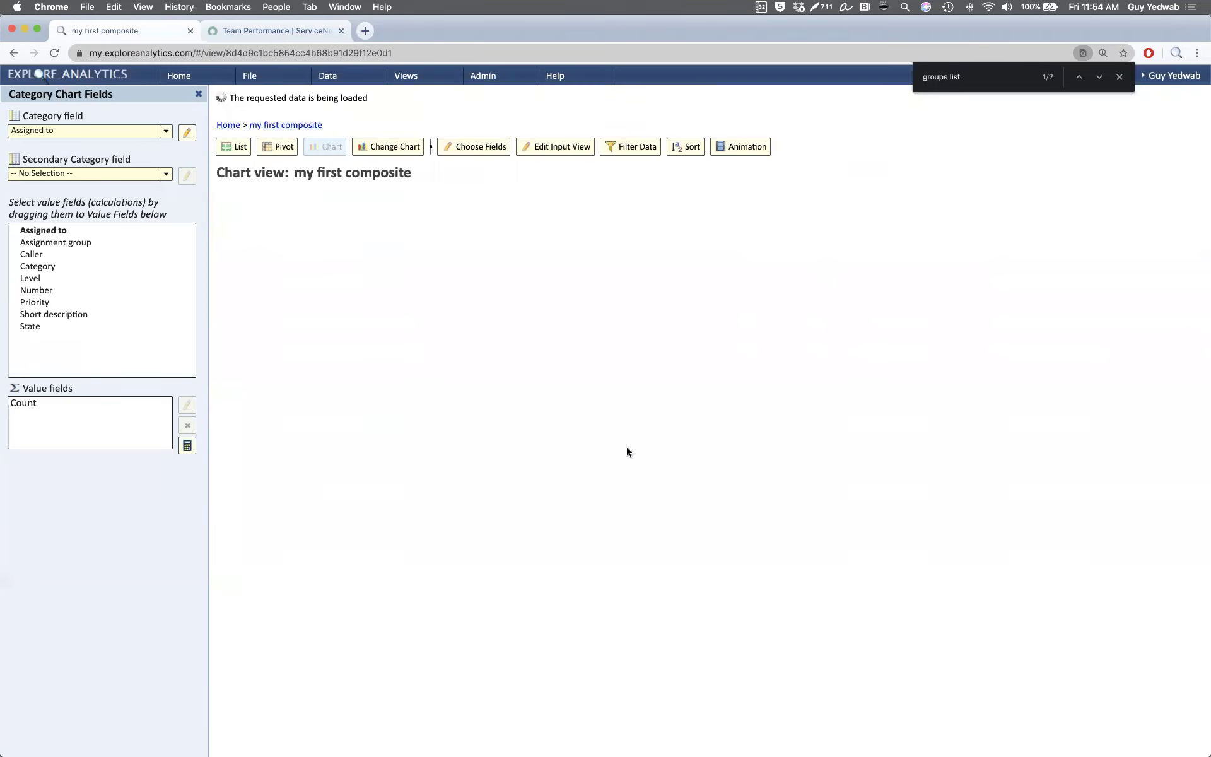
left_click(138, 131)
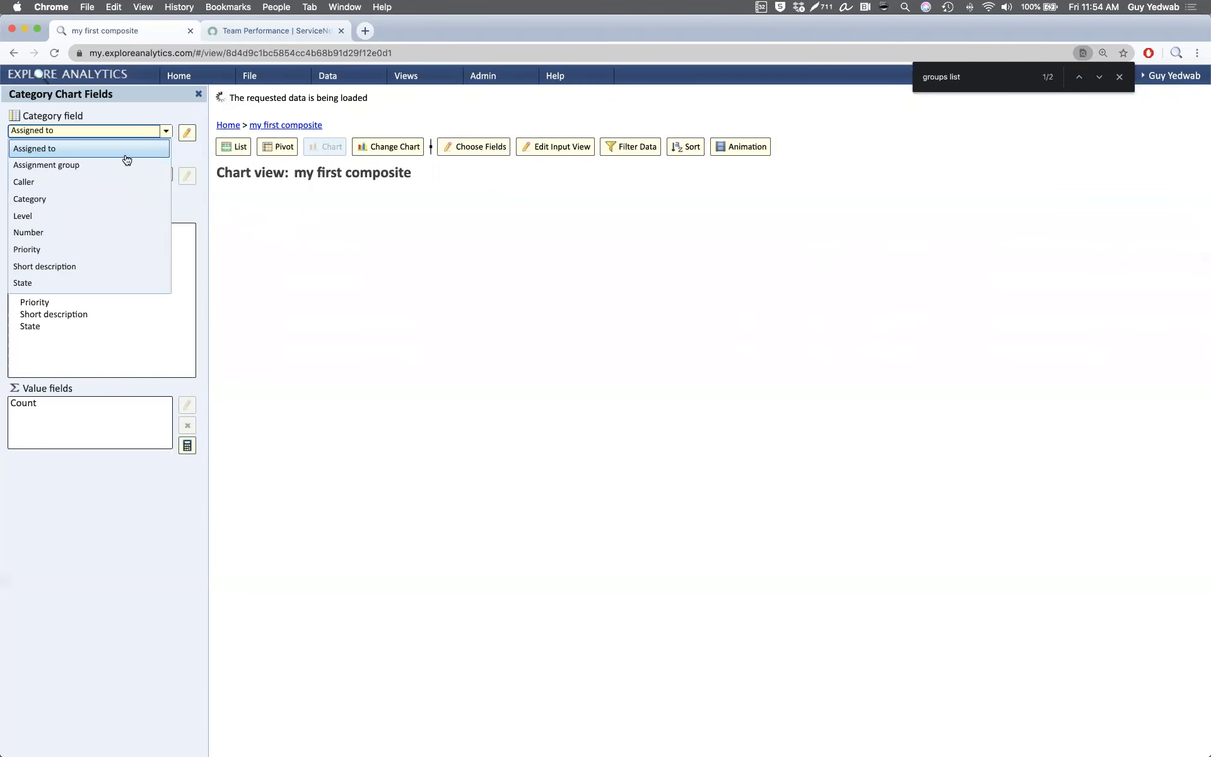
left_click(96, 215)
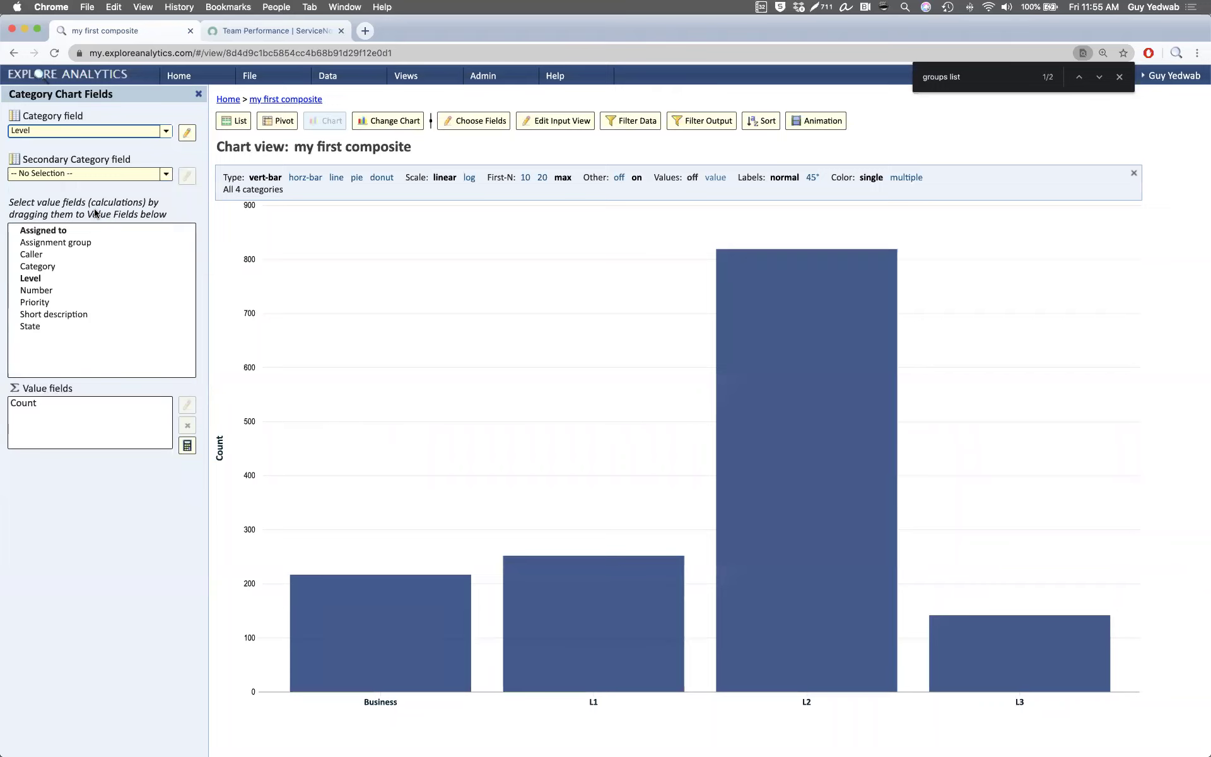
left_click(386, 180)
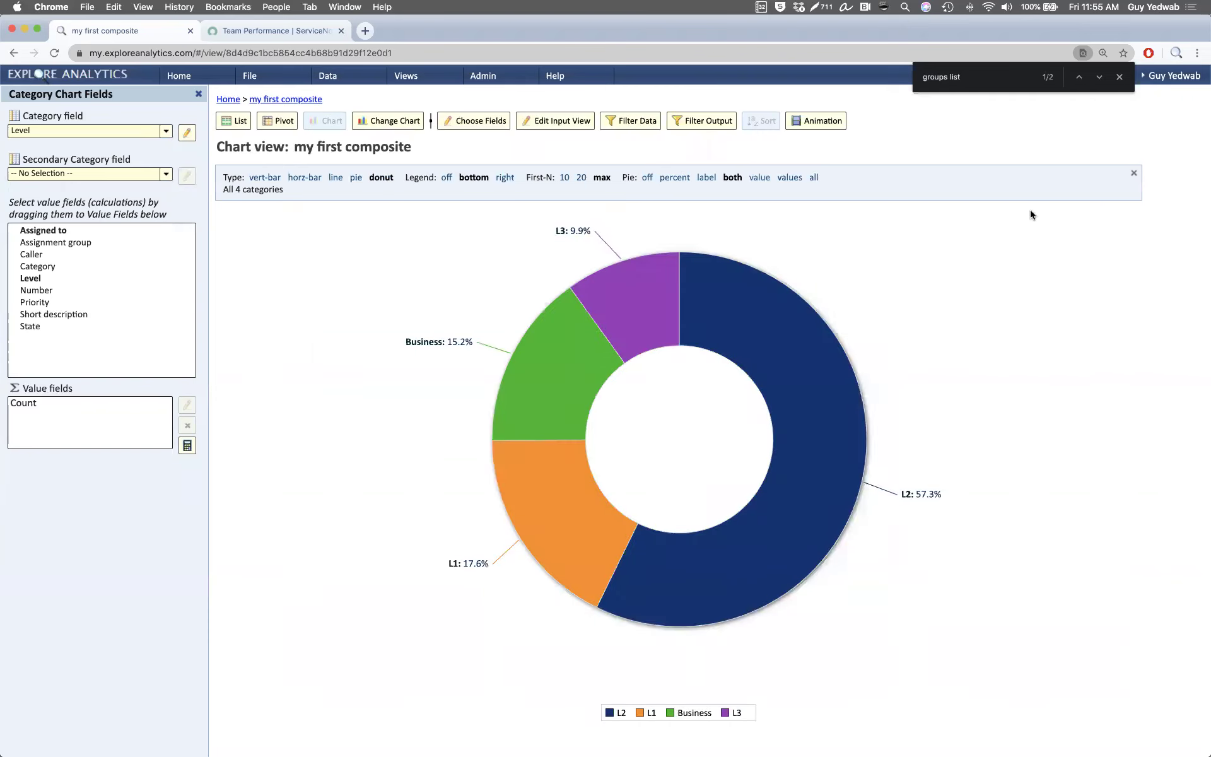
left_click(1134, 174)
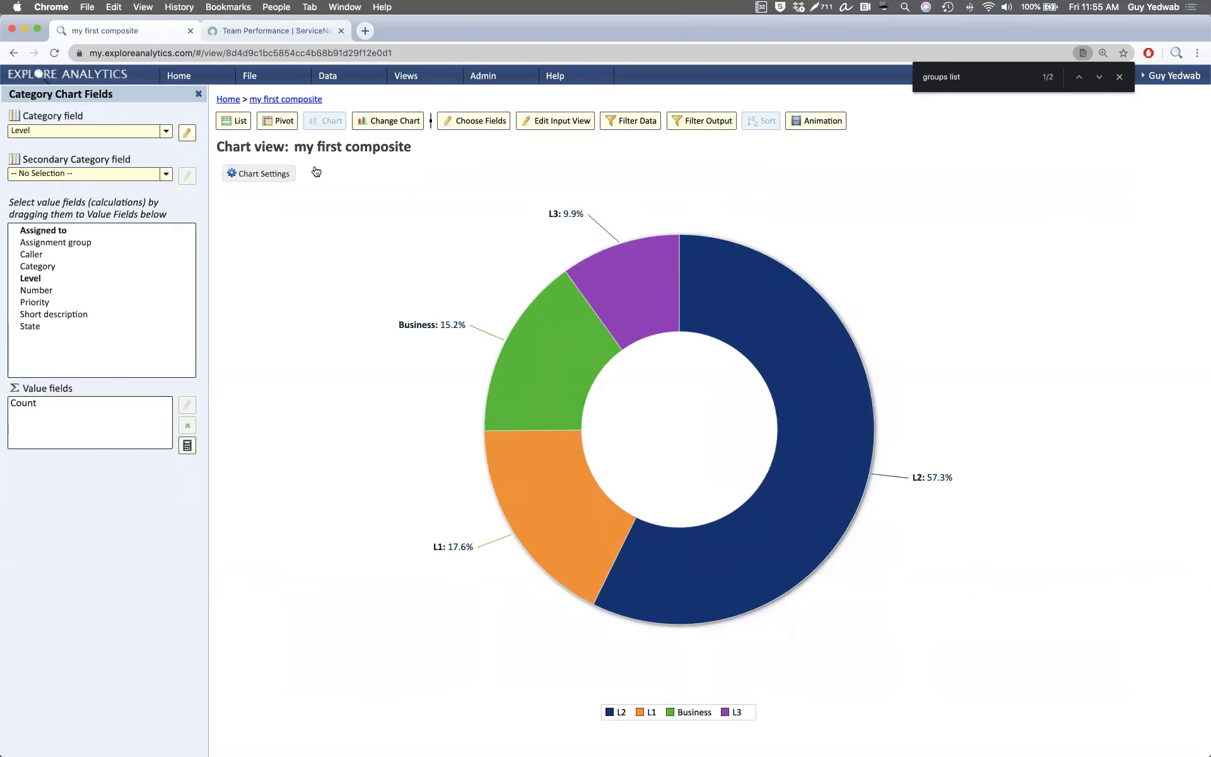
Step: Start a drill-down hierarchy for the chart's Level field, with Assignment group as the first level and Assigned to as the second
left_click(186, 133)
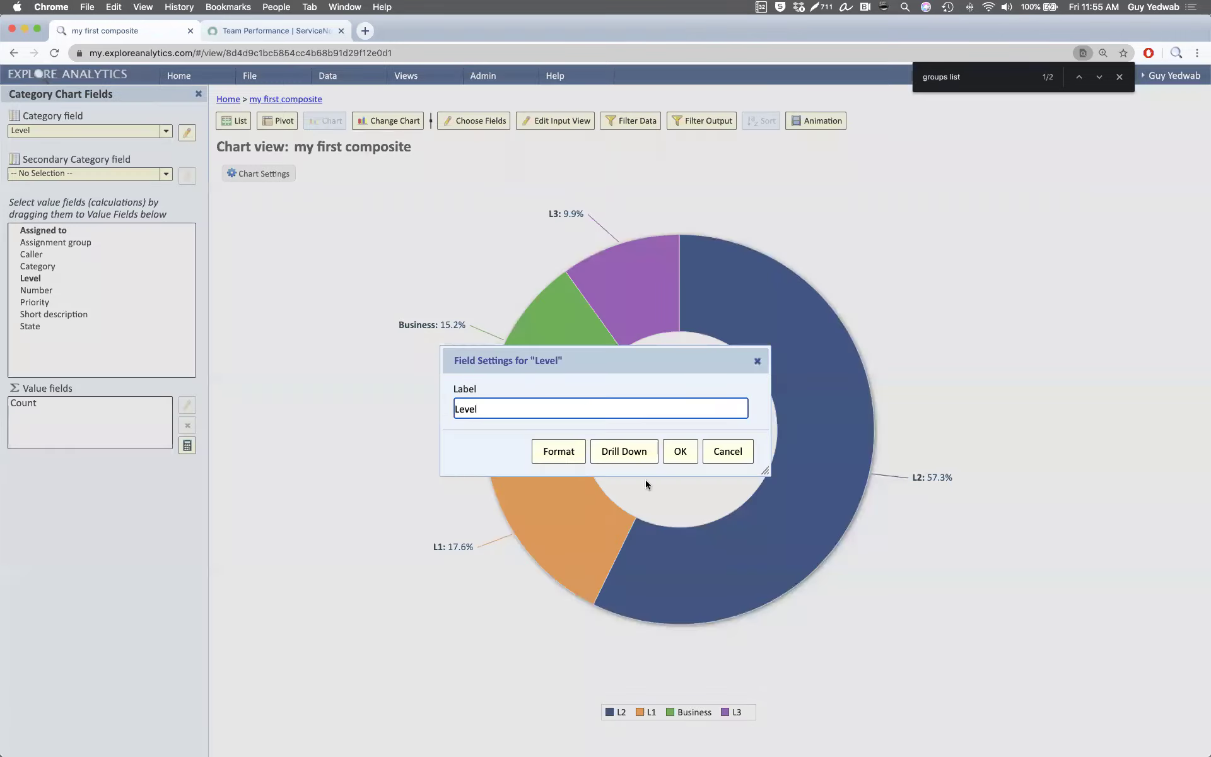
left_click(621, 448)
left_click(698, 378)
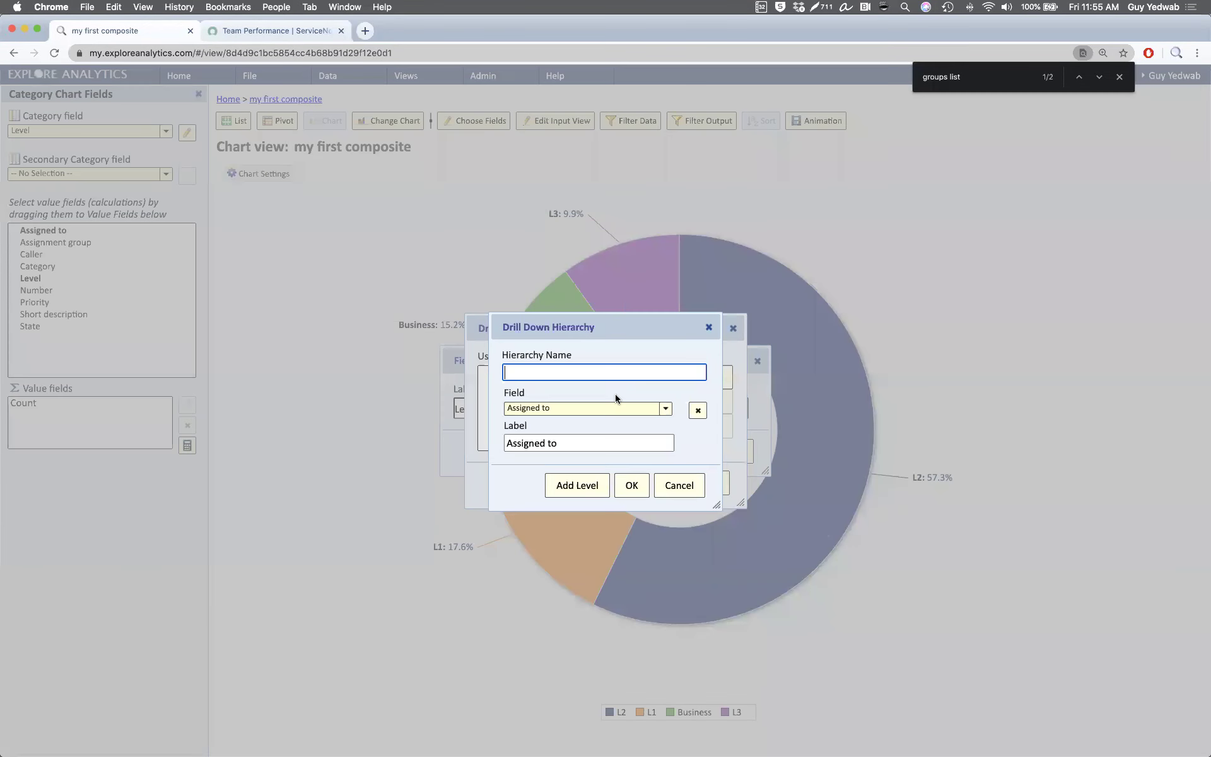
left_click(606, 409)
left_click(590, 441)
left_click(575, 487)
left_click(598, 479)
left_click(597, 479)
Step: Name the hierarchy "drill-down" and apply it to the Level field
left_click(600, 372)
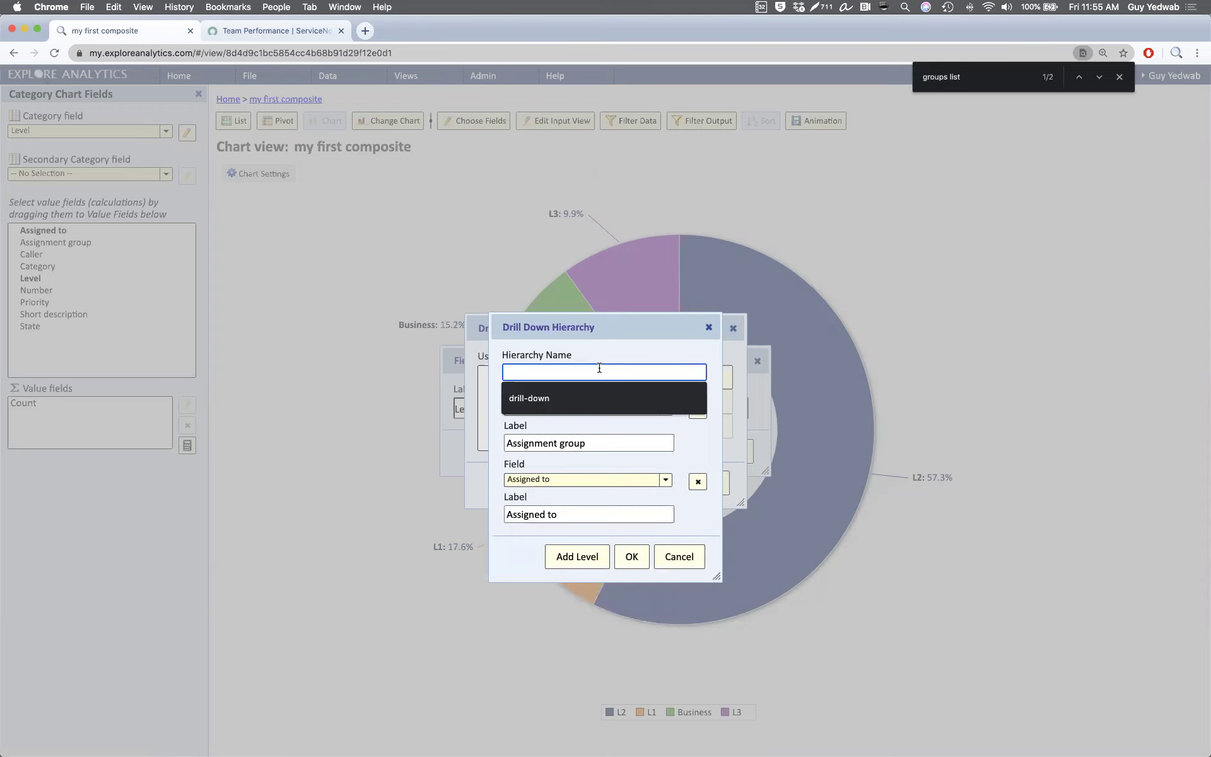
left_click(593, 397)
left_click(631, 556)
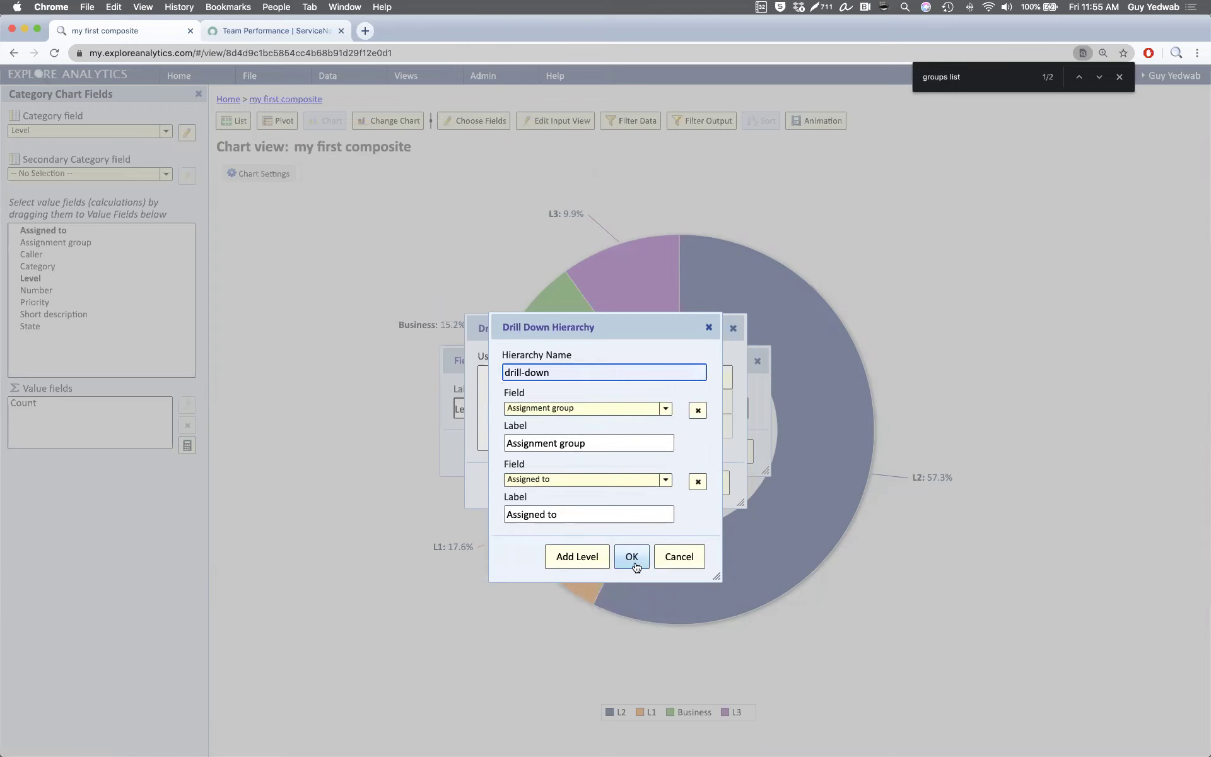
left_click(697, 486)
left_click(687, 462)
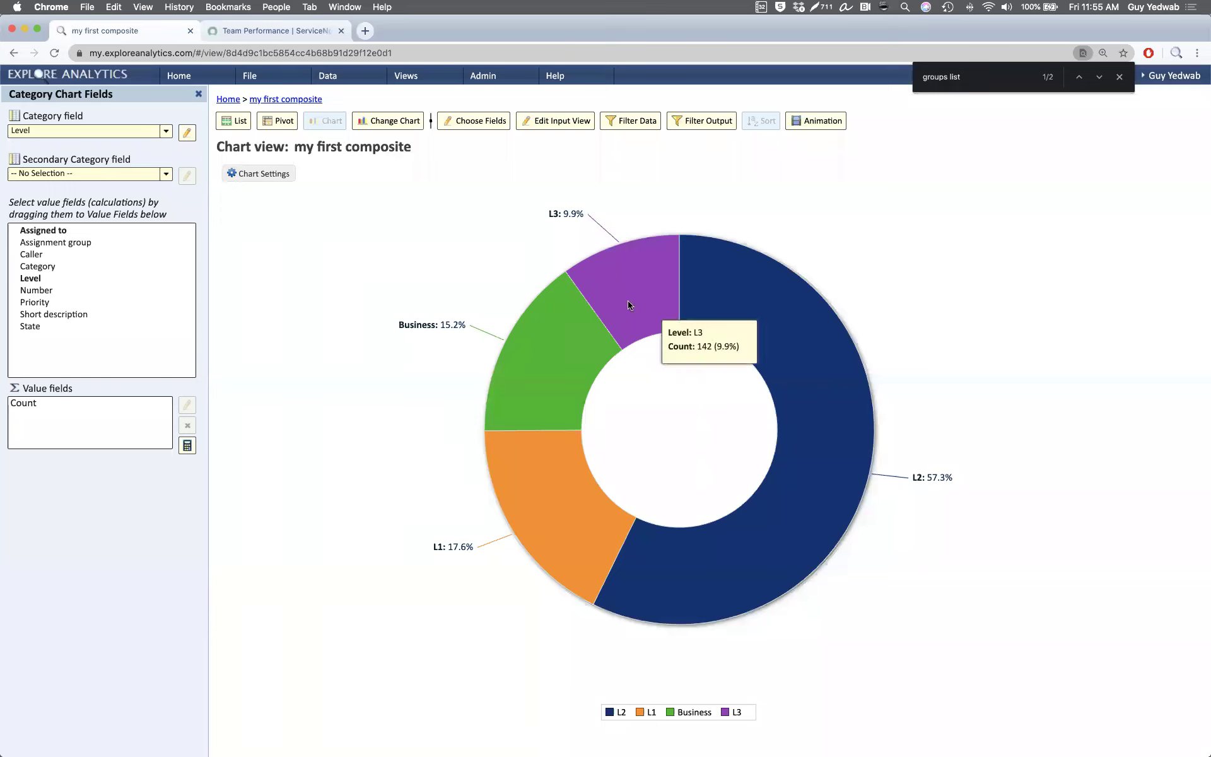
Step: Drill down from the Business slice of the donut chart to Assignment group
left_click(550, 358)
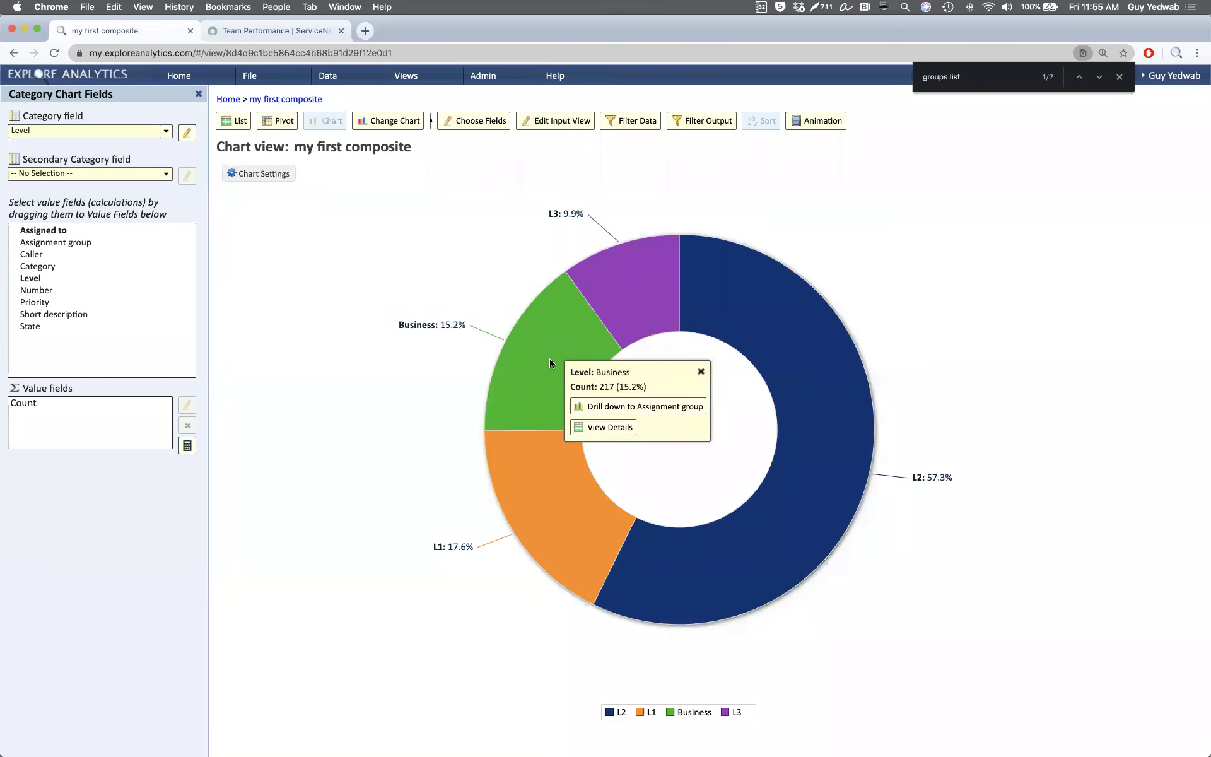
left_click(643, 413)
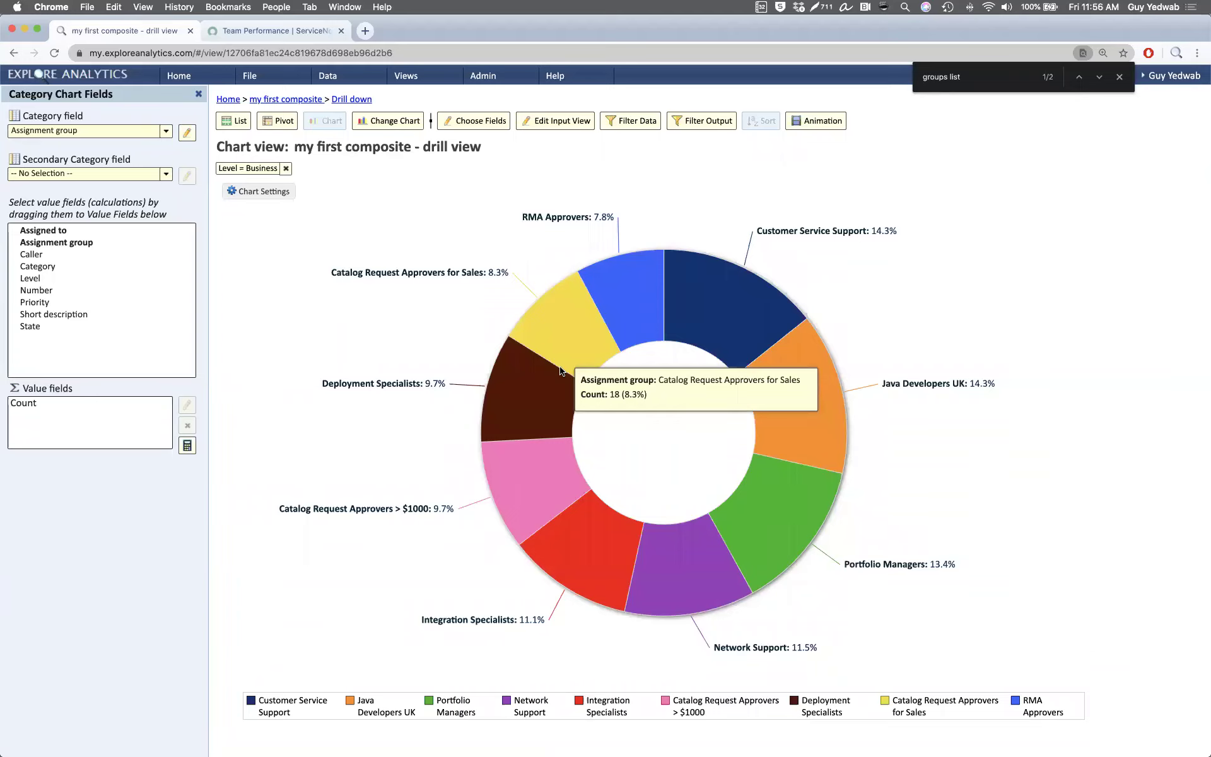
Step: Switch to ServiceNow and examine the Call Center Executive View dashboard, from the call key metrics and charts down to the Incident Details table
left_click(293, 32)
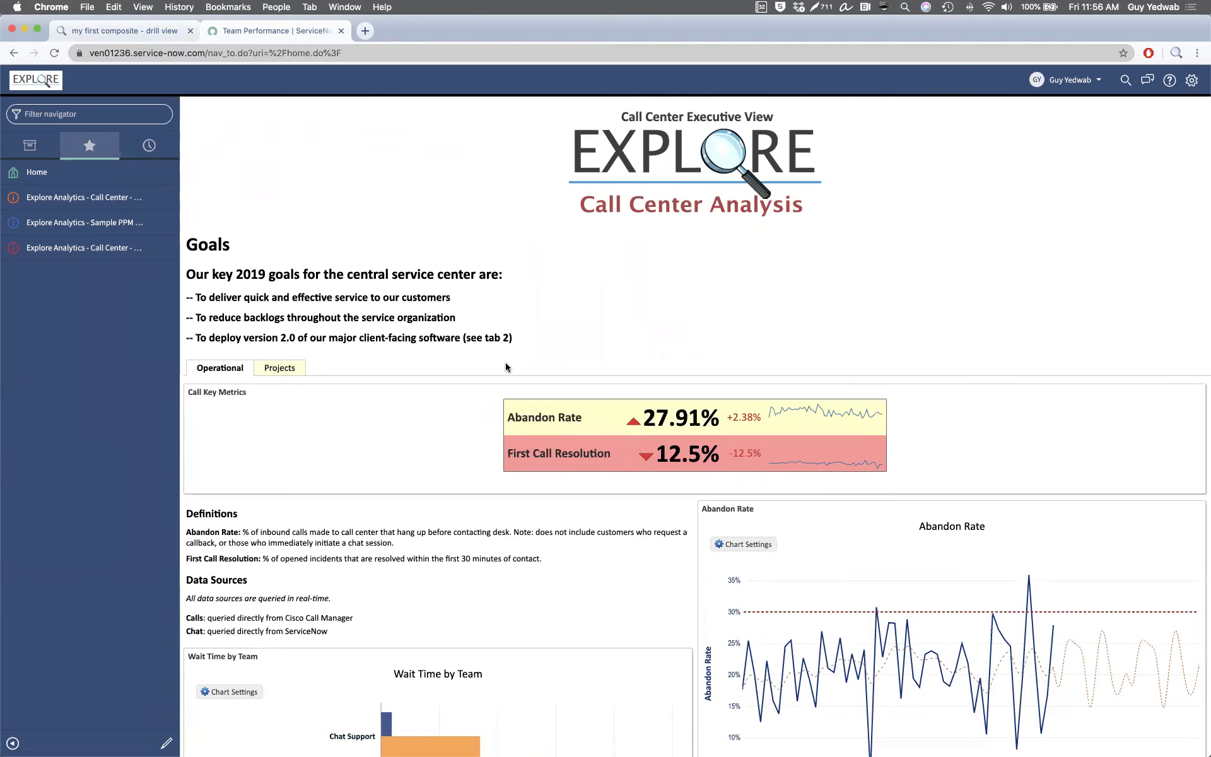
scroll(506, 374, "down", 1)
scroll(504, 376, "up", 1)
scroll(664, 255, "down", 1)
scroll(662, 253, "up", 1)
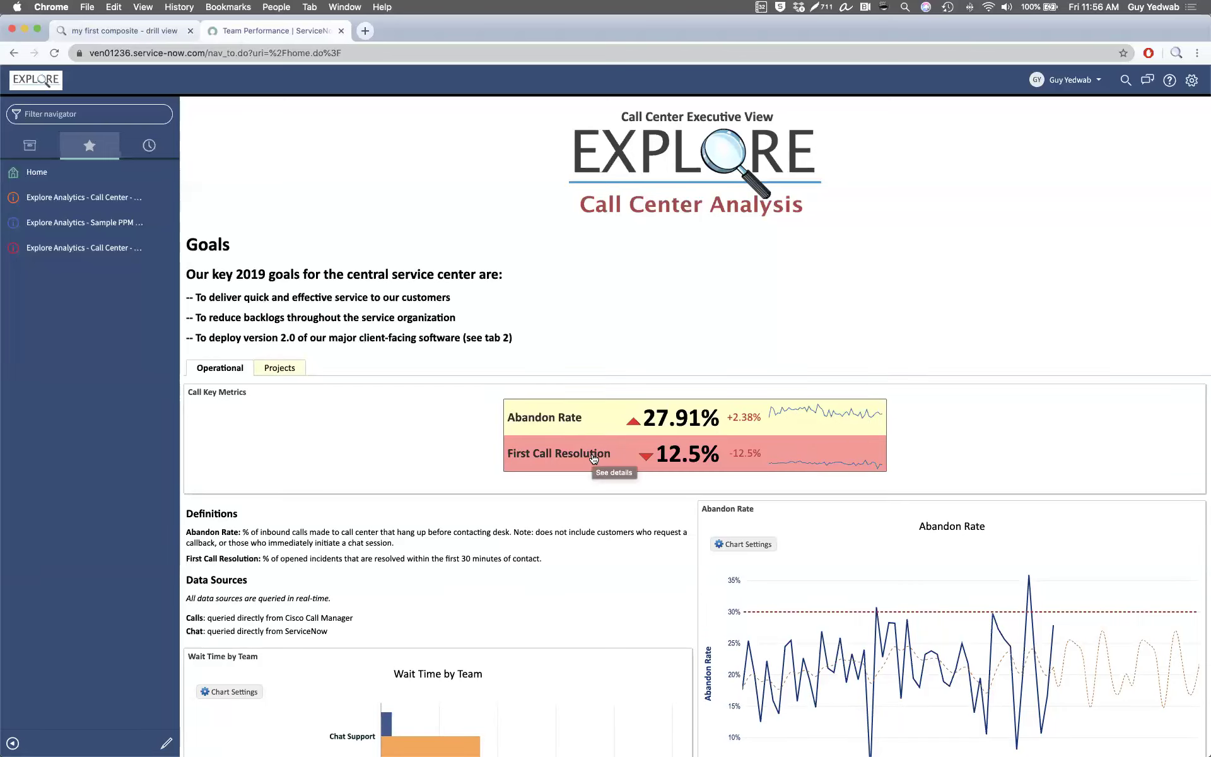
scroll(791, 461, "down", 1)
scroll(791, 461, "down", 5)
mouse_move(460, 407)
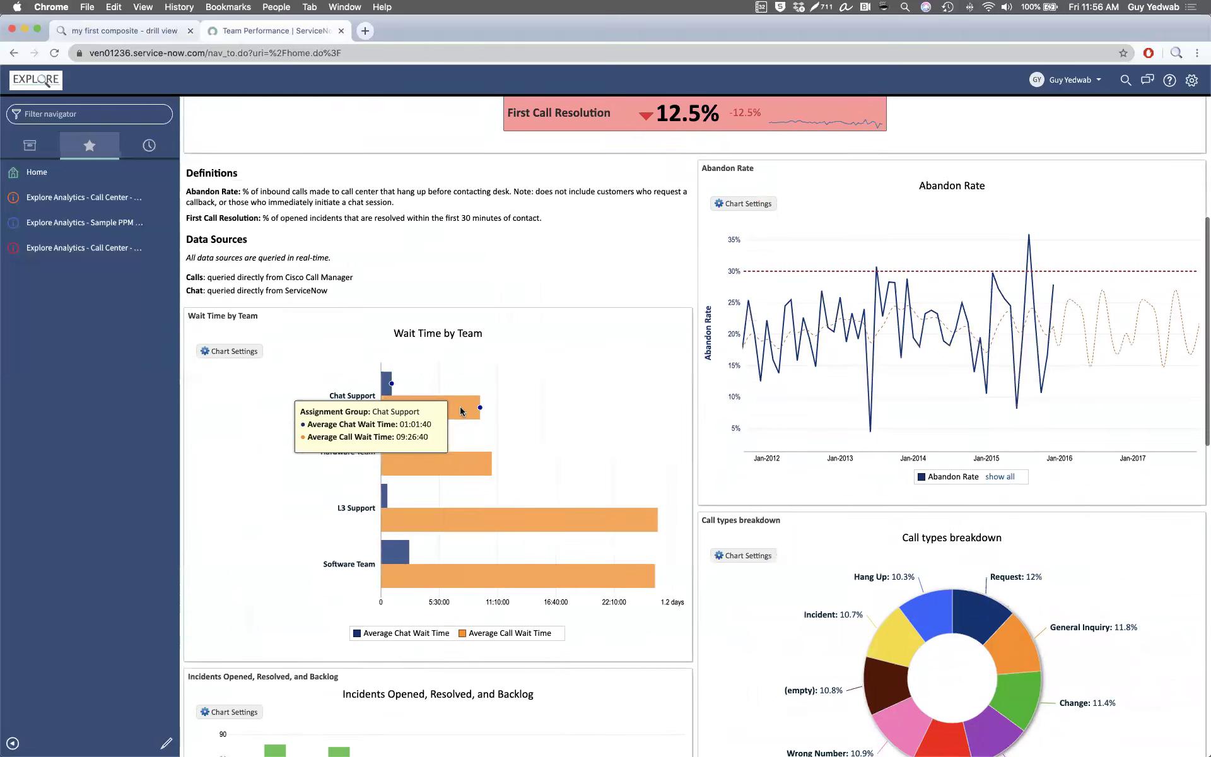
mouse_move(869, 318)
scroll(869, 318, "down", 3)
scroll(869, 318, "down", 1)
mouse_move(514, 464)
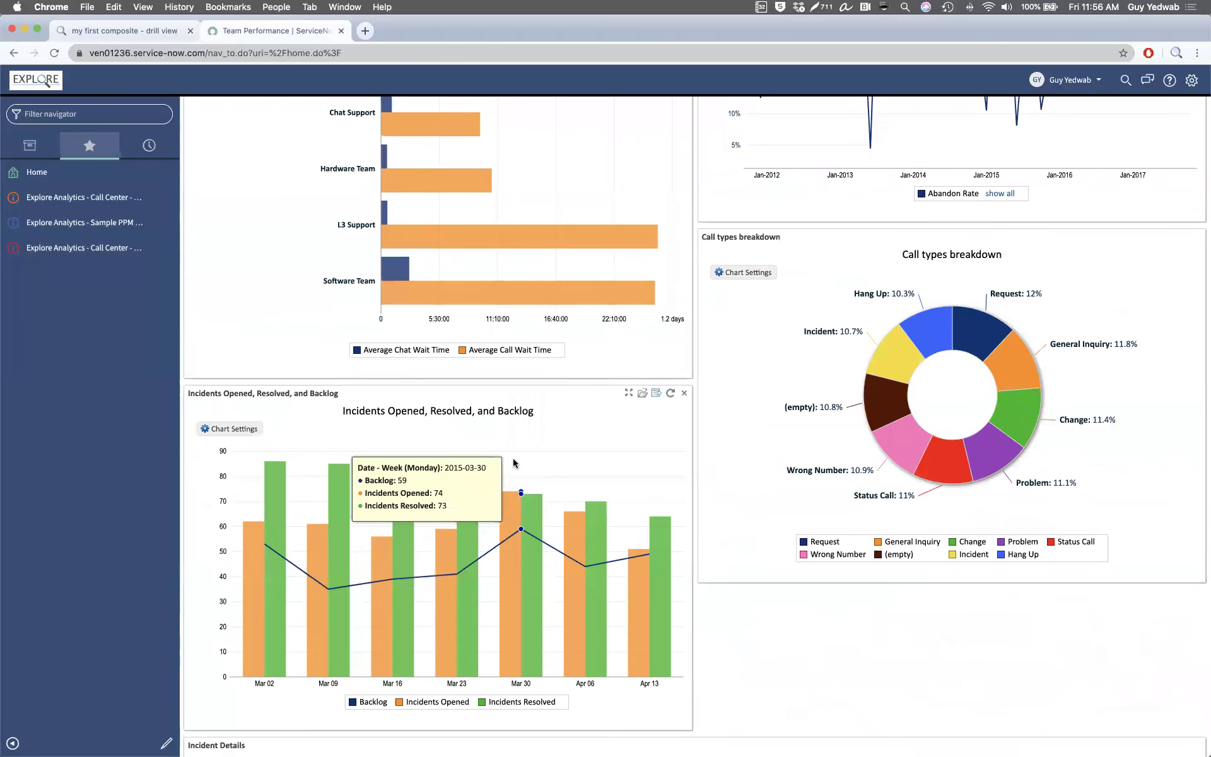
scroll(514, 463, "down", 3)
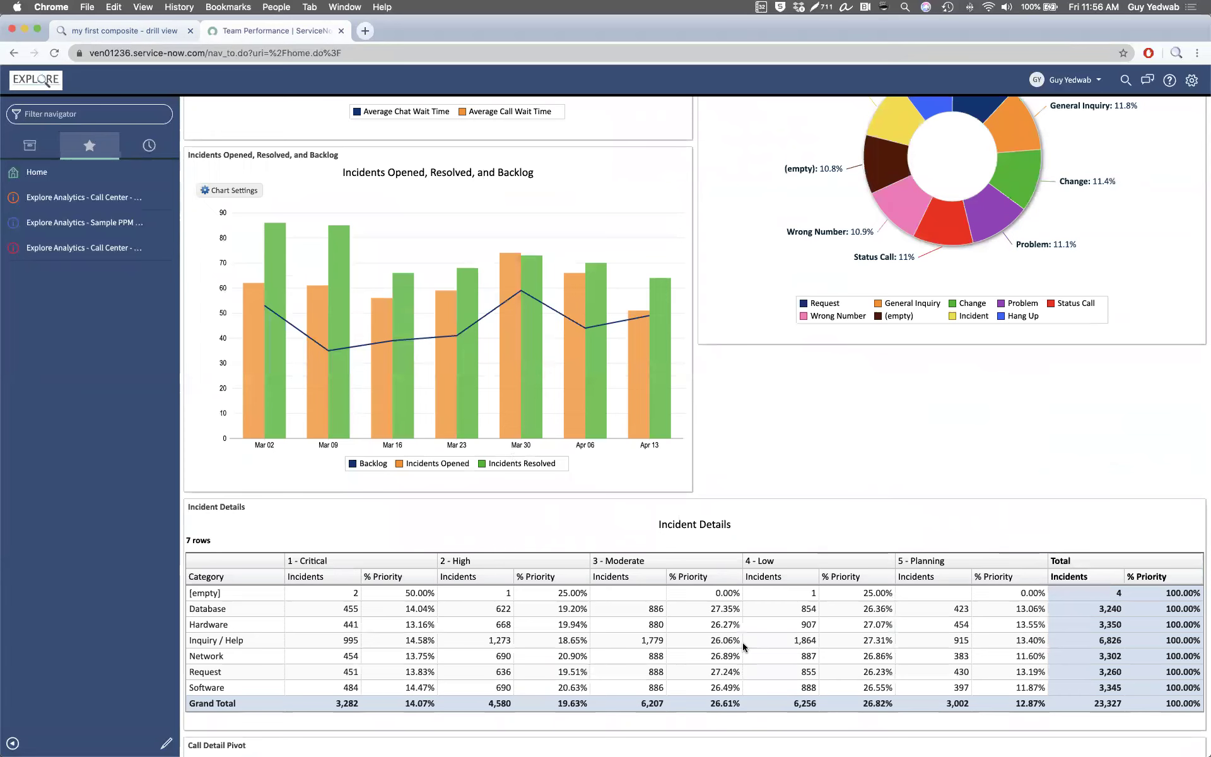
scroll(743, 642, "up", 10)
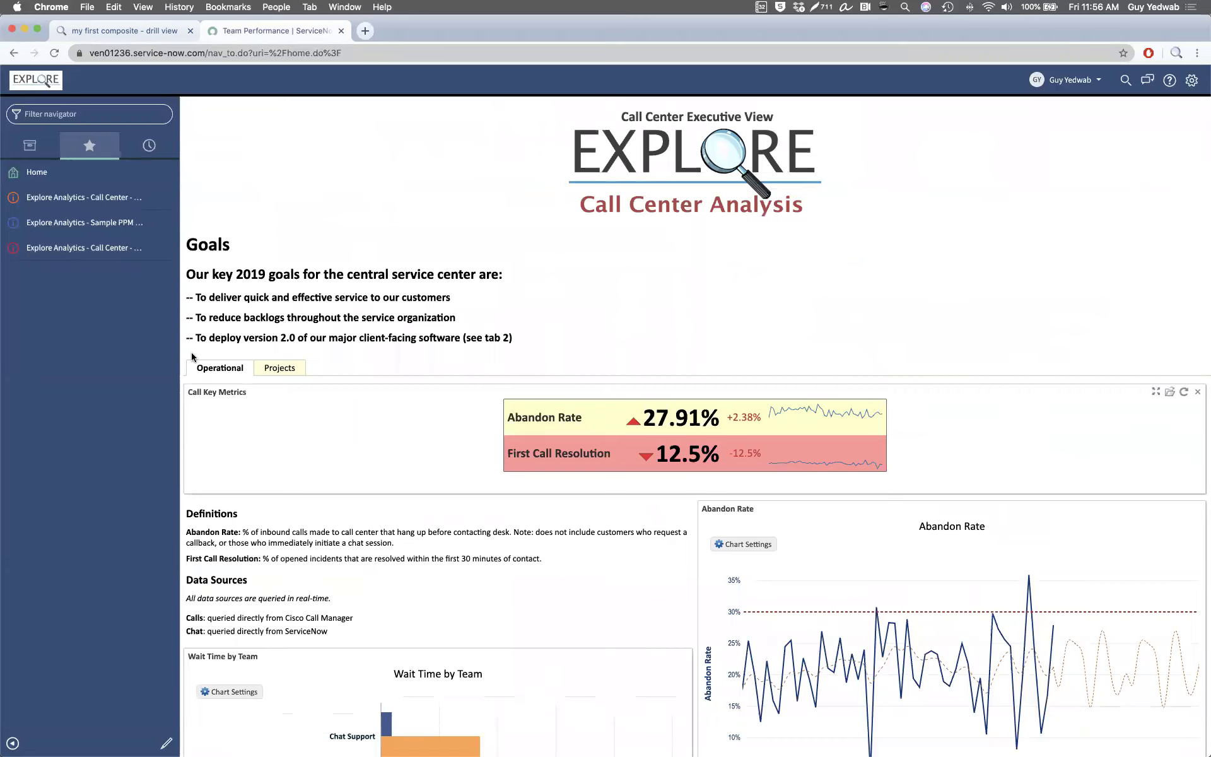
Step: Open the Explore Analytics sample PPM dashboard and filter the Portfolio to Green IT Initiative
left_click(121, 237)
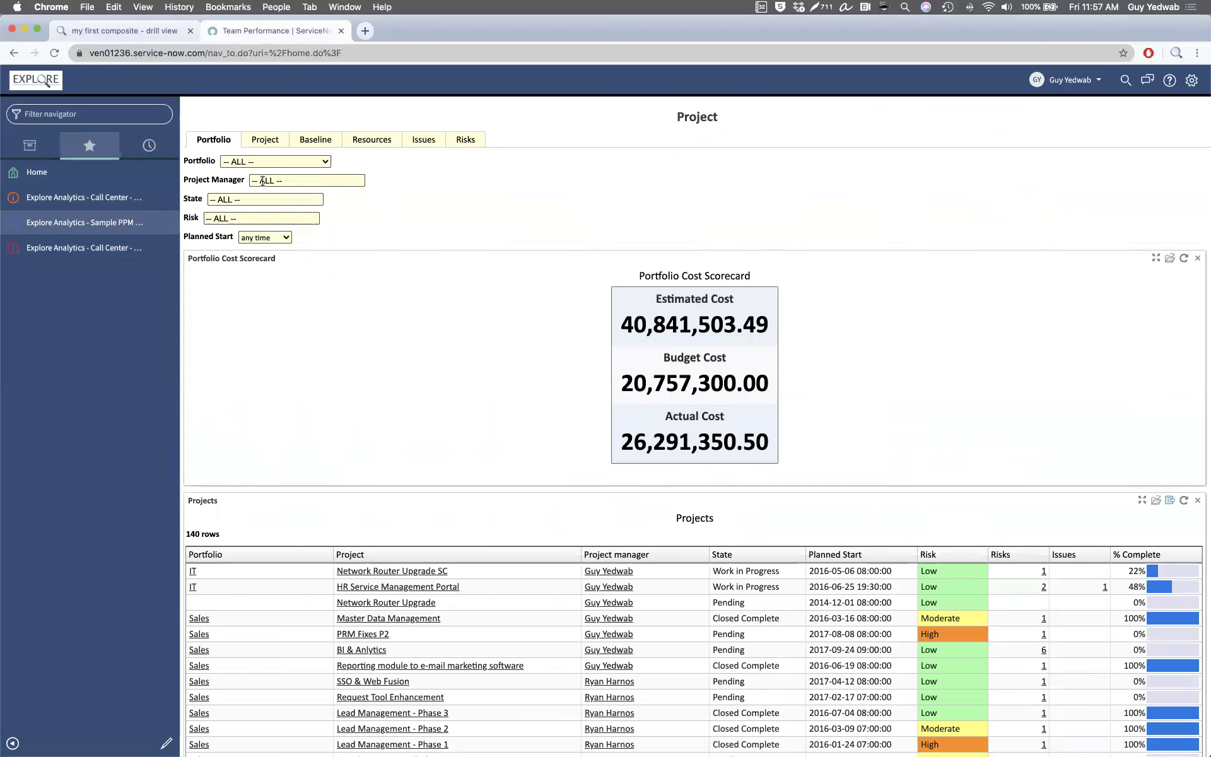
left_click(262, 181)
left_click(253, 161)
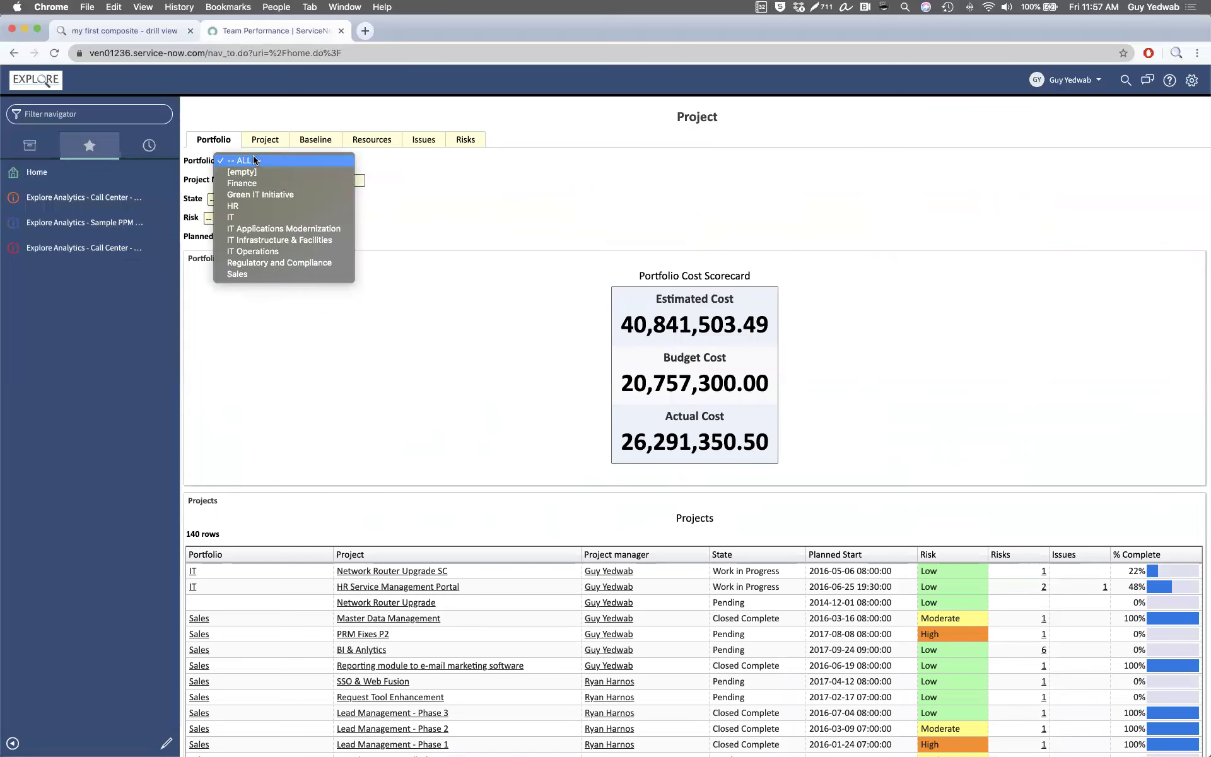
left_click(252, 193)
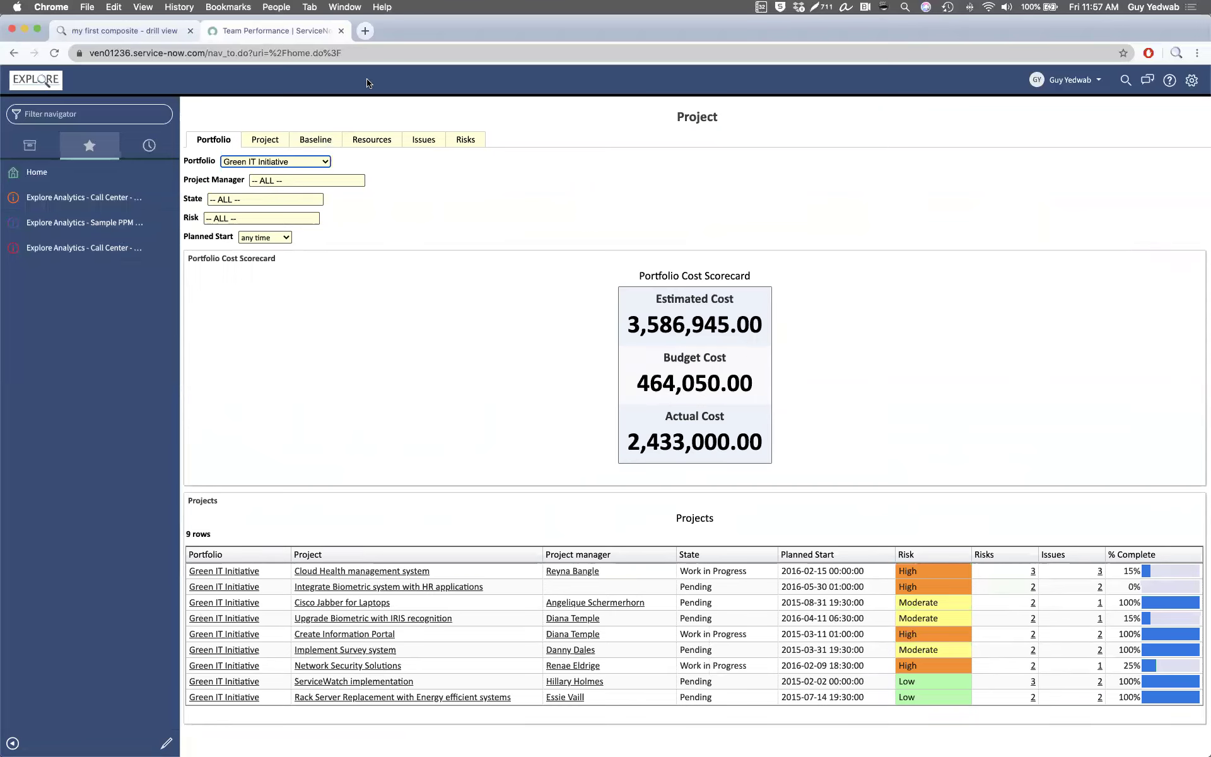
Step: Open the Explore Analytics registration page, my.exploreanalytics.com/registration, in a new browser tab
left_click(365, 31)
type("my.exploreanalytics.com")
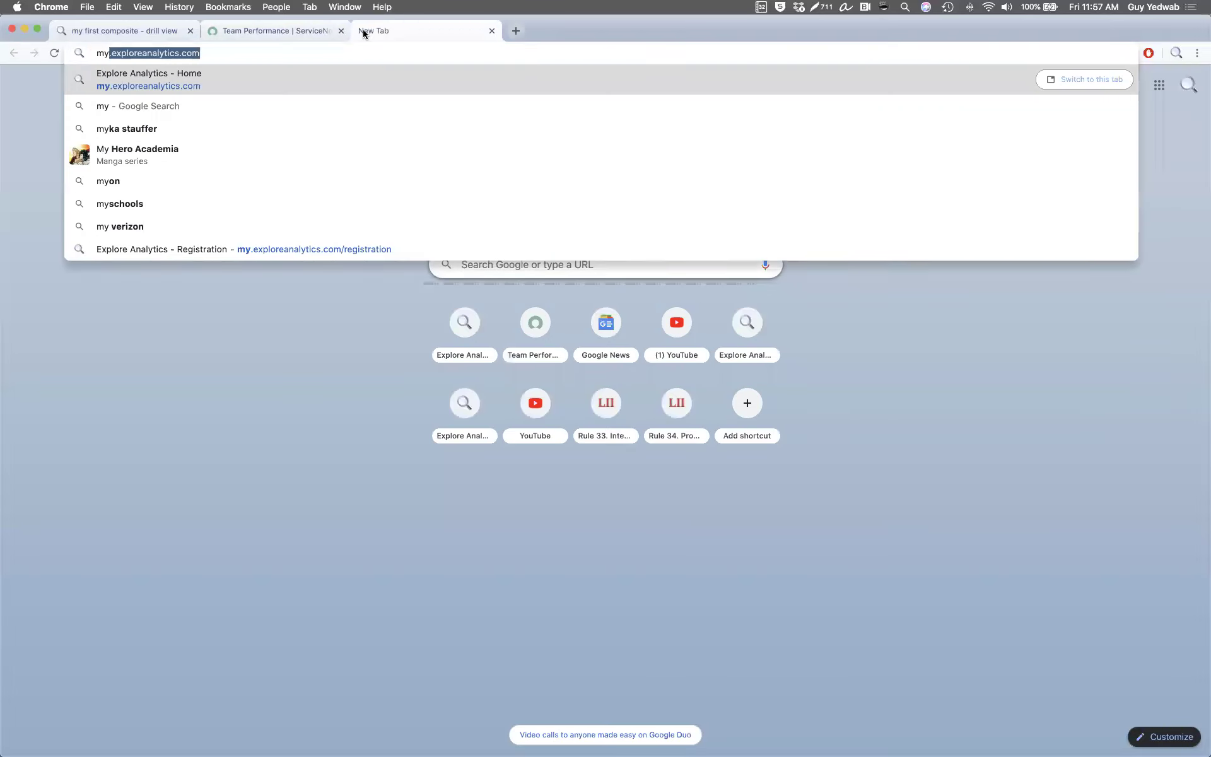
key("Down")
key("Down")
key("Down")
key("Down")
key("Down")
key("Down")
key("Down")
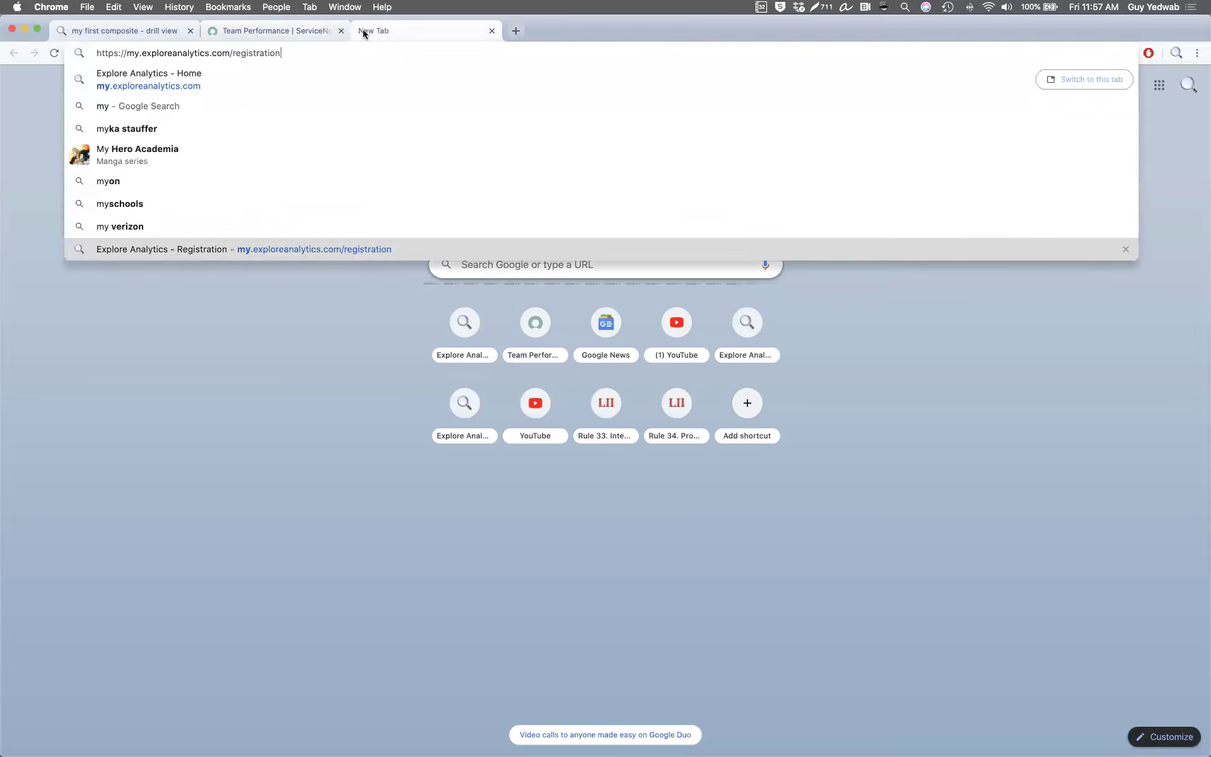
key("Return")
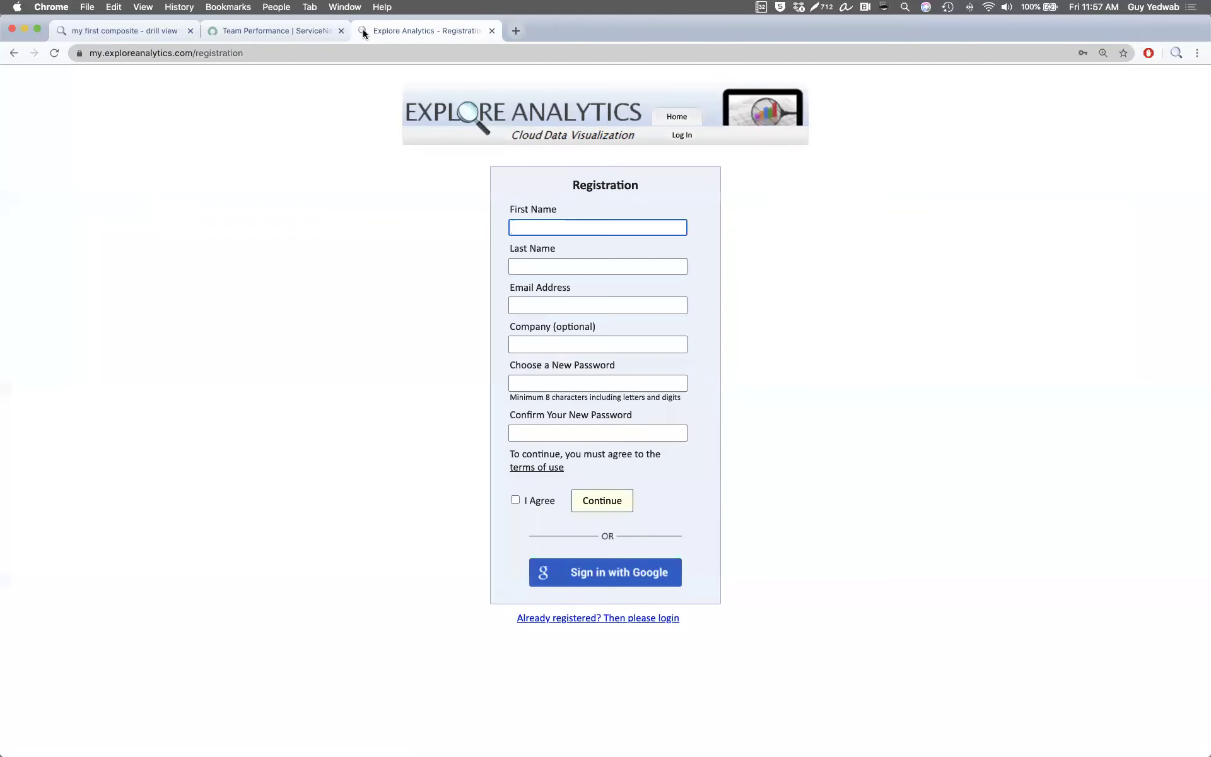